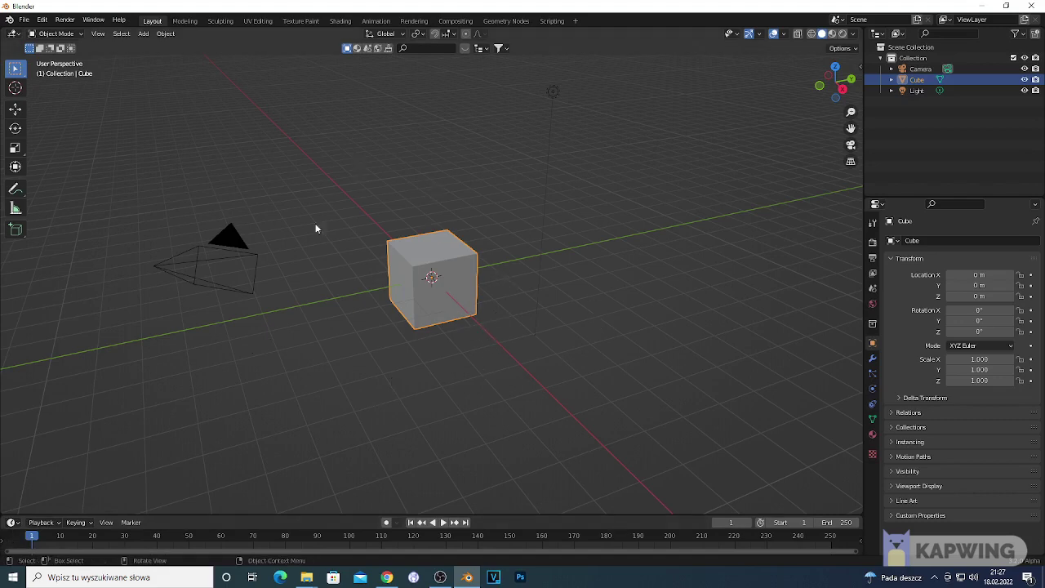
# Replace the default cube with a mesh plane scaled up uniformly to about 6.
pyautogui.press('x')
pyautogui.click(450, 282)
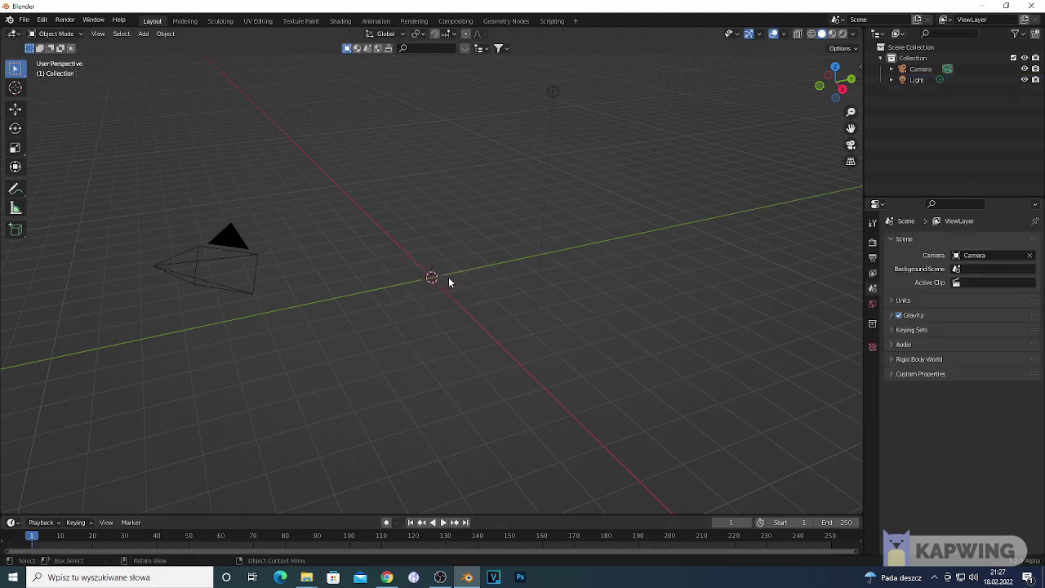
pyautogui.hotkey('shift', 'a')
pyautogui.moveTo(434, 285)
pyautogui.click(490, 282)
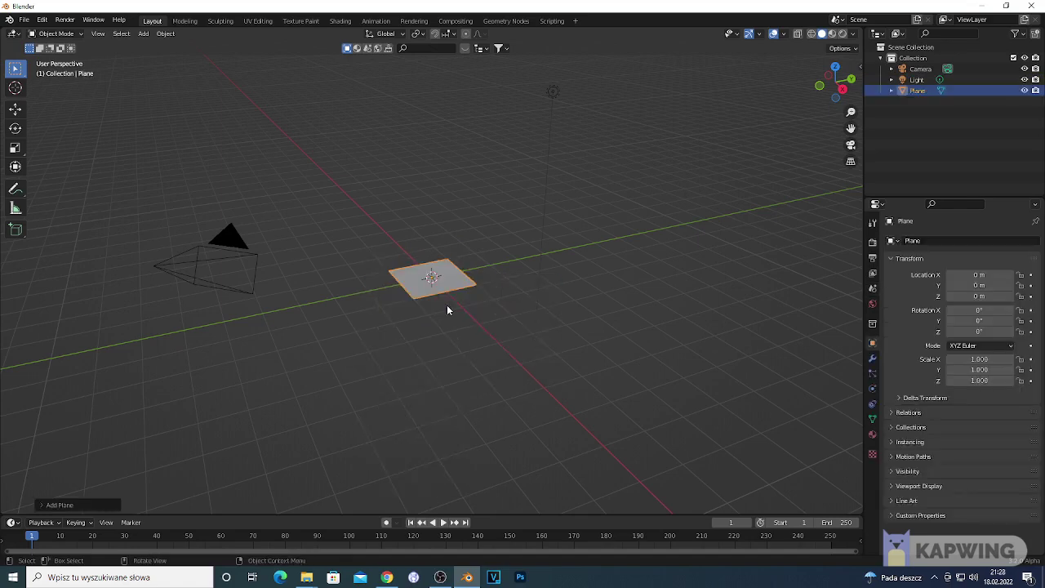
pyautogui.press('s')
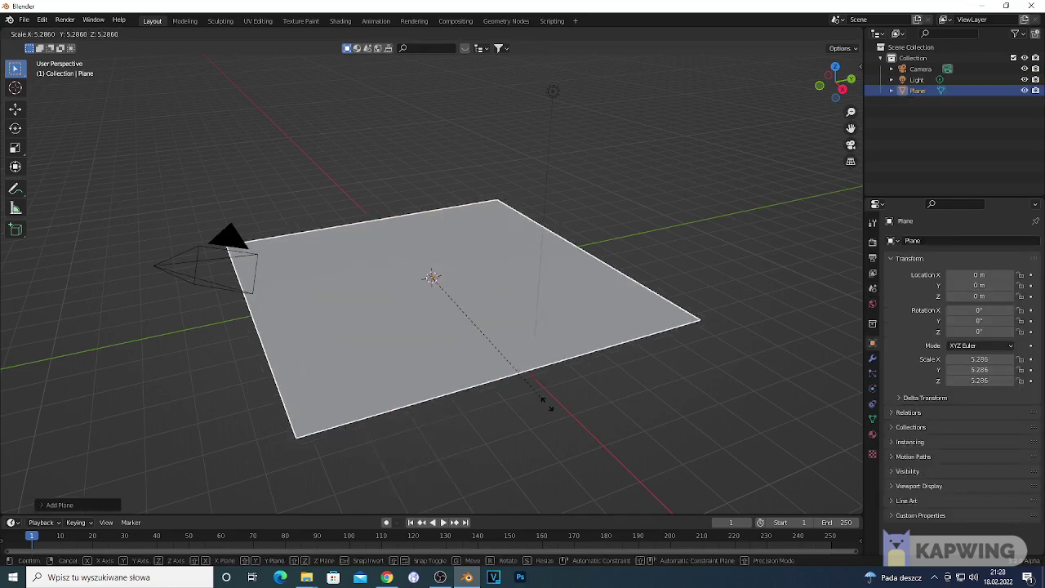
pyautogui.click(562, 422)
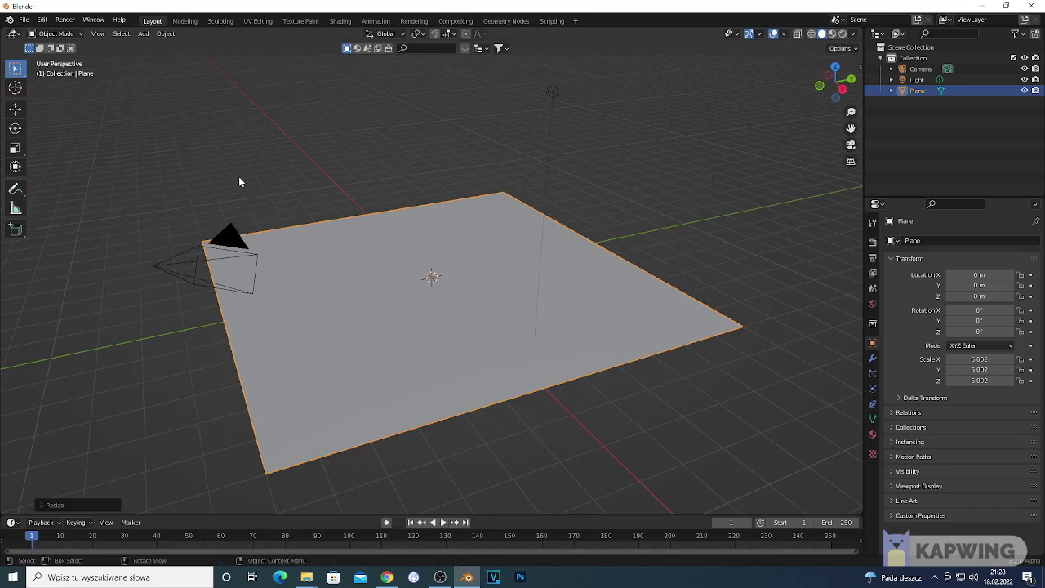
# Subdivide the plane's mesh in Edit Mode, entering 200 for the number of cuts, and return to Object Mode.
pyautogui.press('Tab')
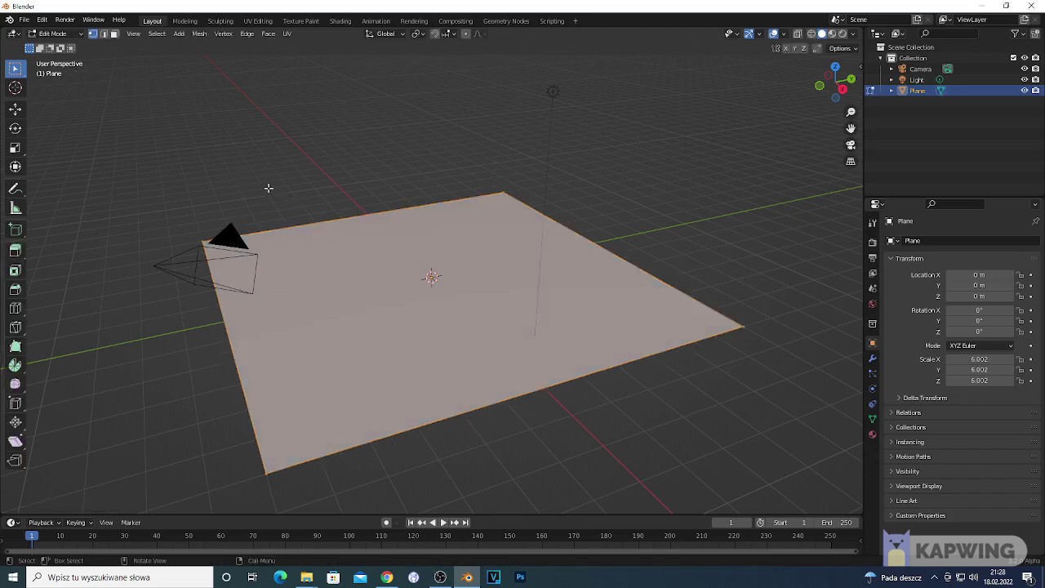
pyautogui.rightClick(202, 139)
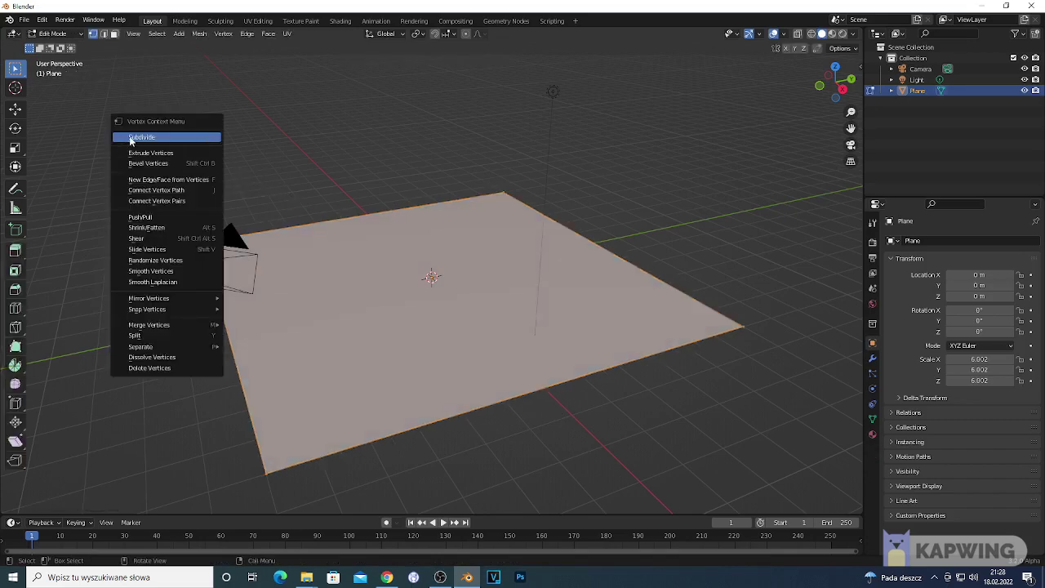
pyautogui.click(131, 139)
pyautogui.click(44, 508)
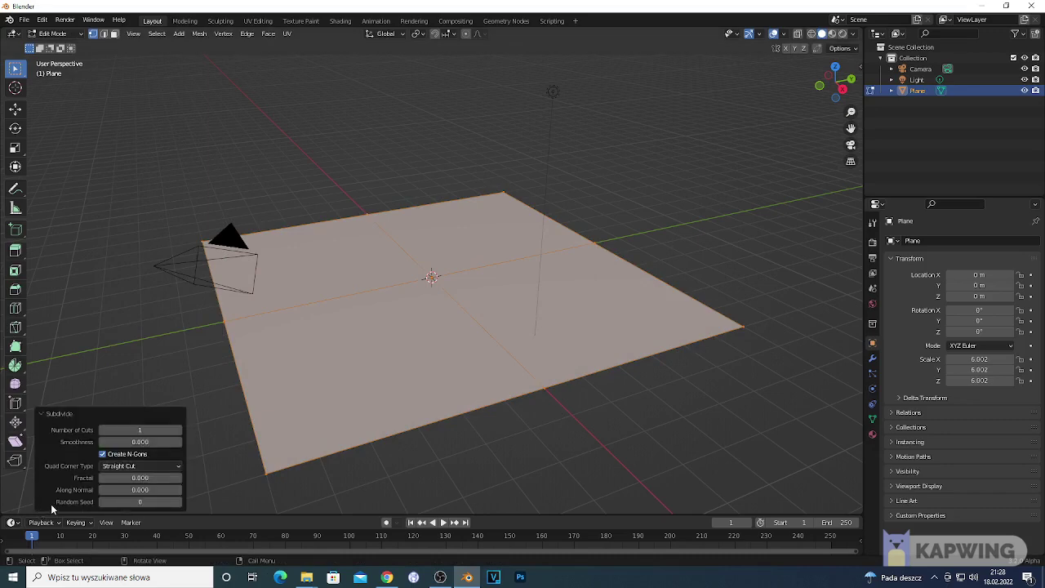
pyautogui.click(141, 429)
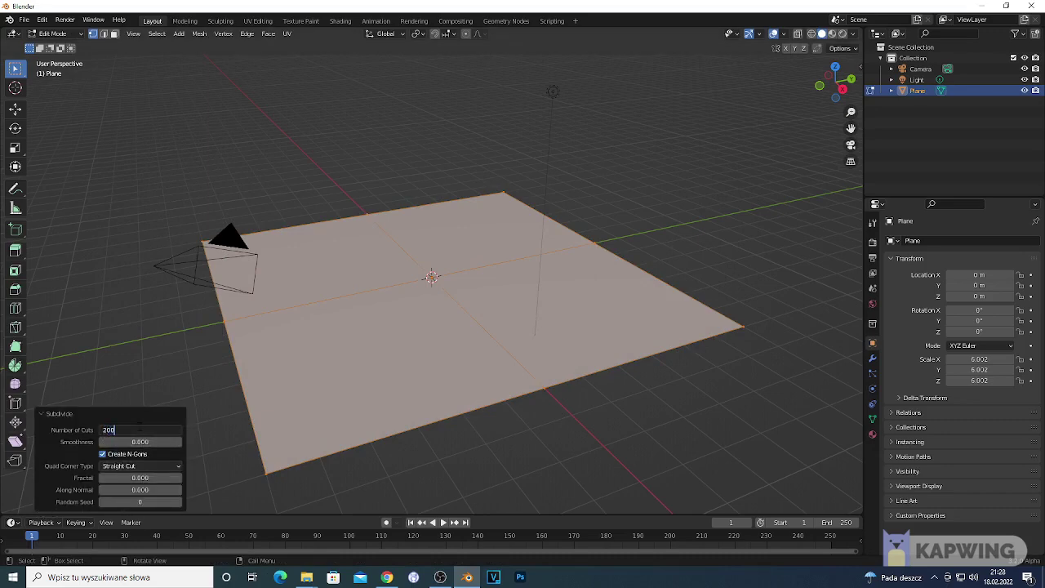
pyautogui.write('200')
pyautogui.press('Return')
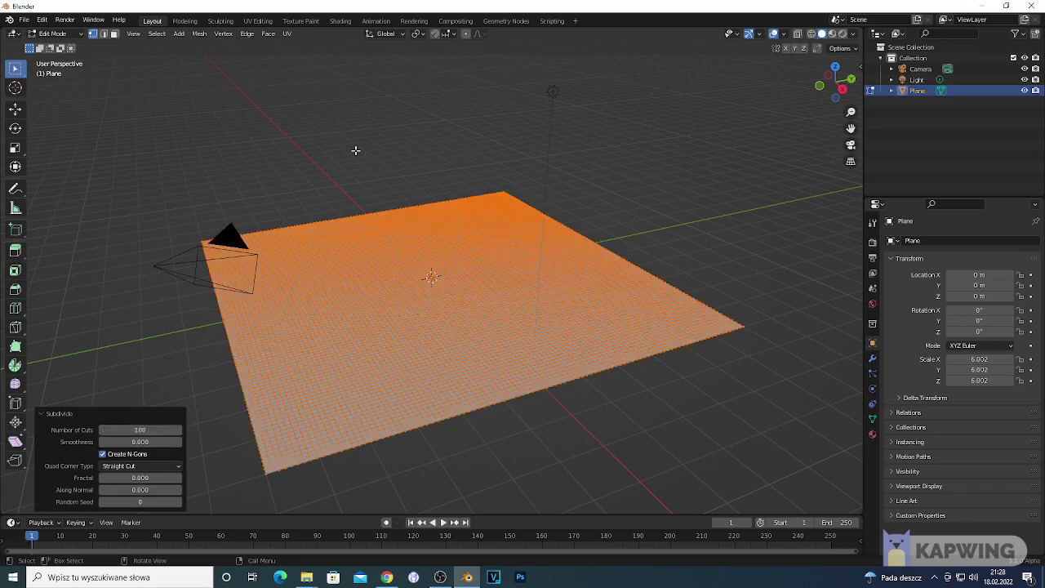
pyautogui.press('Tab')
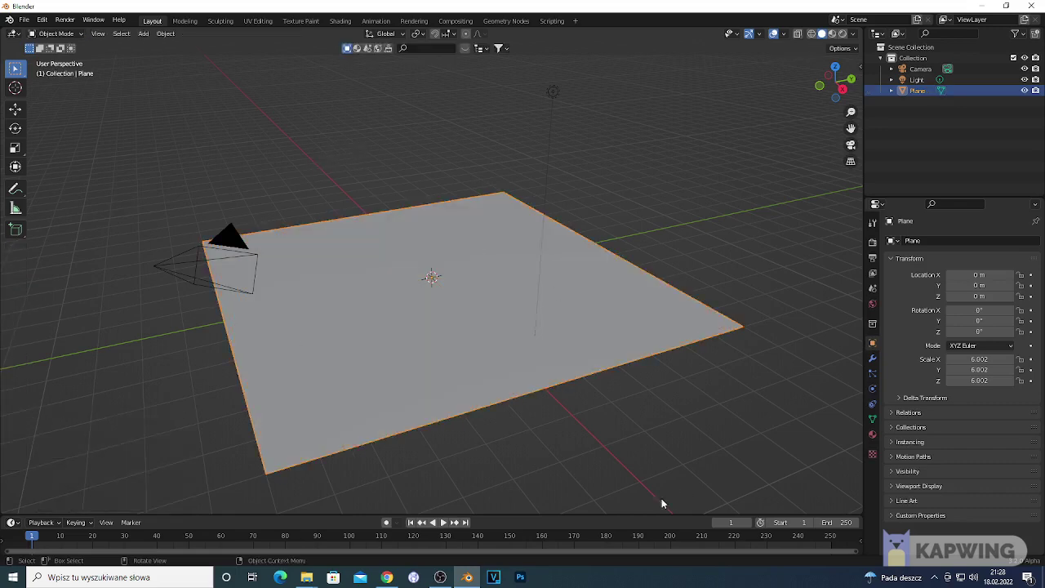
# Enlarge the timeline area and switch the scene's render engine to Cycles.
pyautogui.press('s')
pyautogui.moveTo(637, 472); pyautogui.dragTo(645, 400)
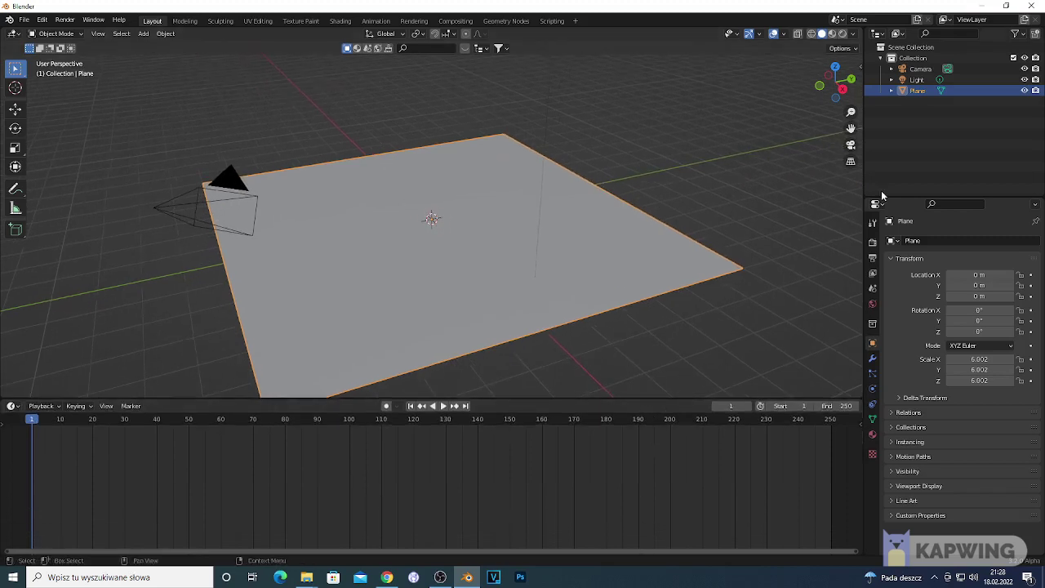
pyautogui.click(873, 243)
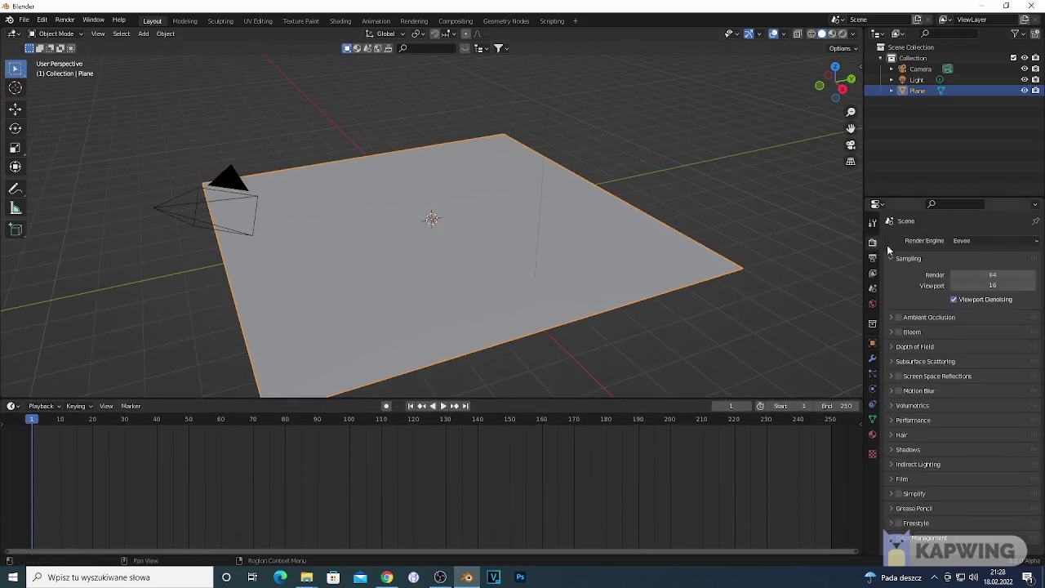
pyautogui.click(975, 242)
pyautogui.click(980, 284)
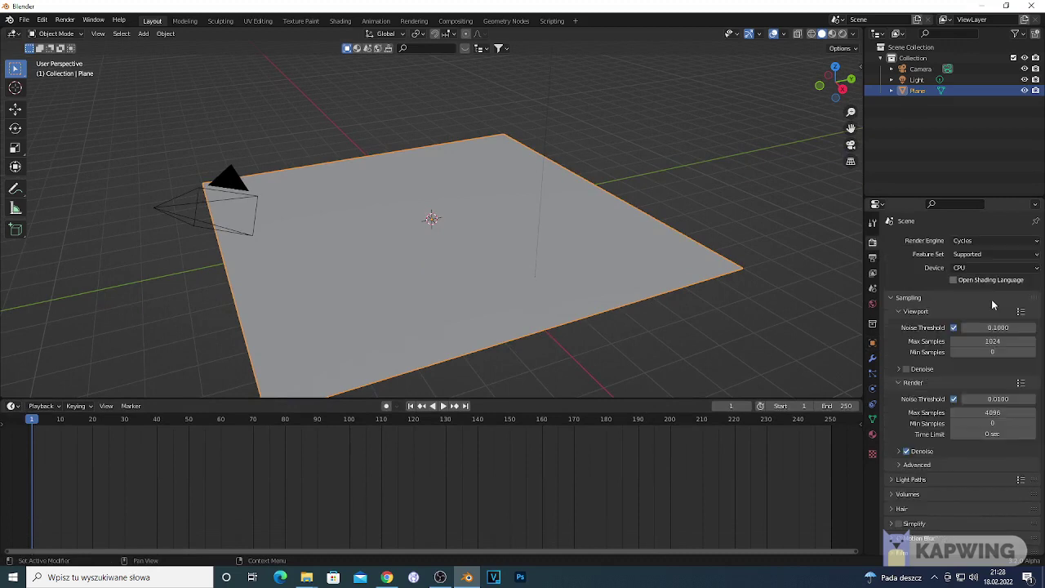
# Lower the max samples to 1 for render and 0 for viewport, and enable viewport denoising with Passes set to None.
pyautogui.moveTo(992, 413); pyautogui.dragTo(964, 413)
pyautogui.moveTo(992, 342); pyautogui.dragTo(964, 342)
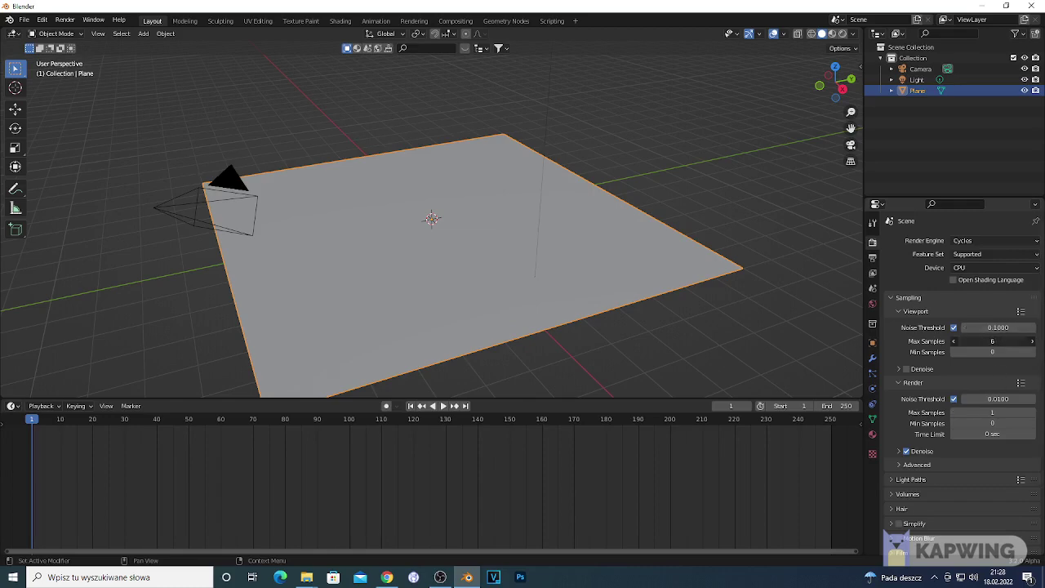
pyautogui.click(906, 369)
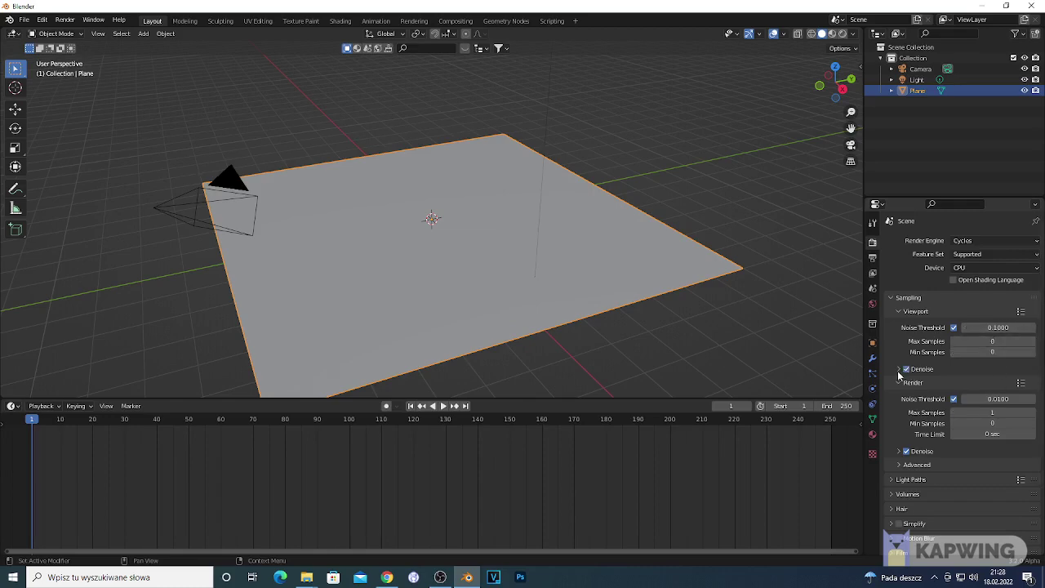
pyautogui.click(900, 369)
pyautogui.click(983, 398)
pyautogui.click(980, 414)
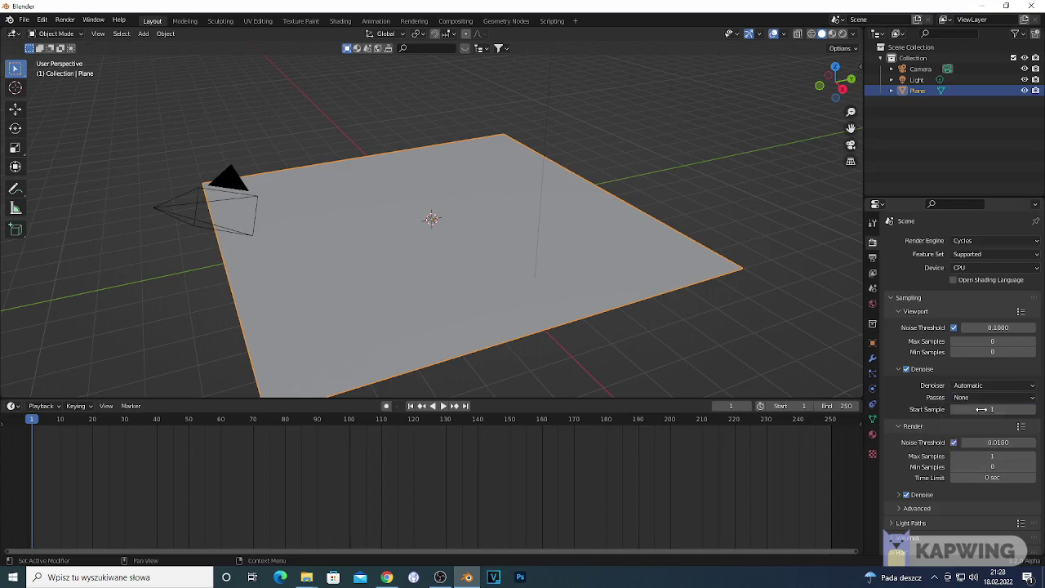
pyautogui.click(242, 129)
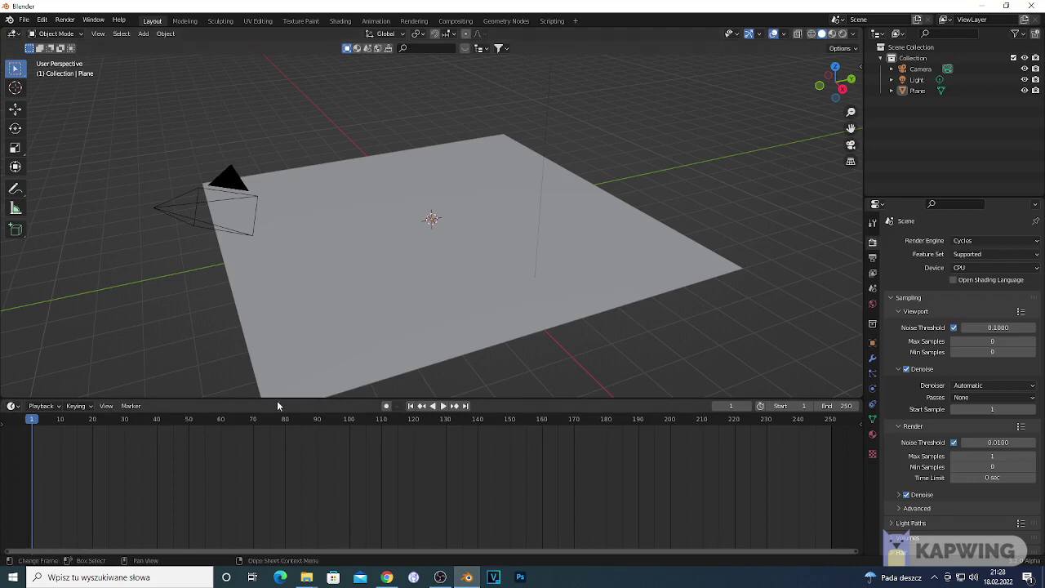
# Turn the timeline area into a taller Shader Editor and create a new material for the plane.
pyautogui.moveTo(240, 400); pyautogui.dragTo(246, 355)
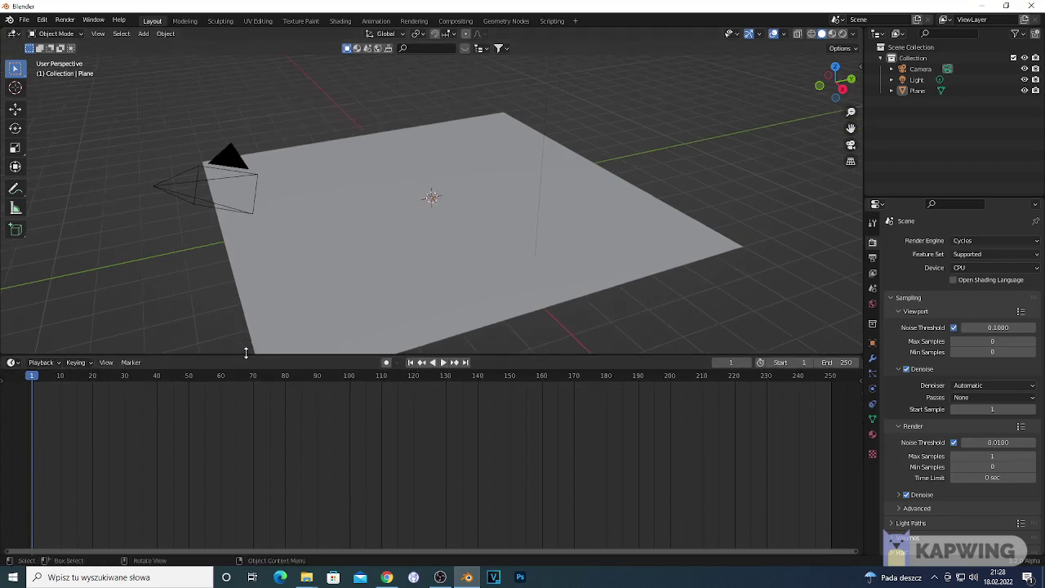
pyautogui.click(15, 363)
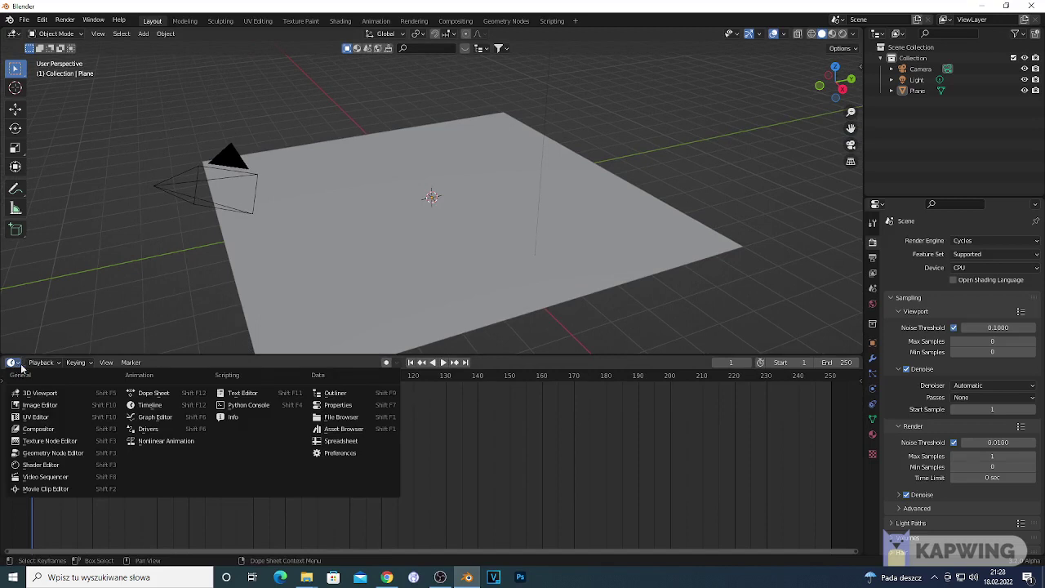
pyautogui.click(41, 465)
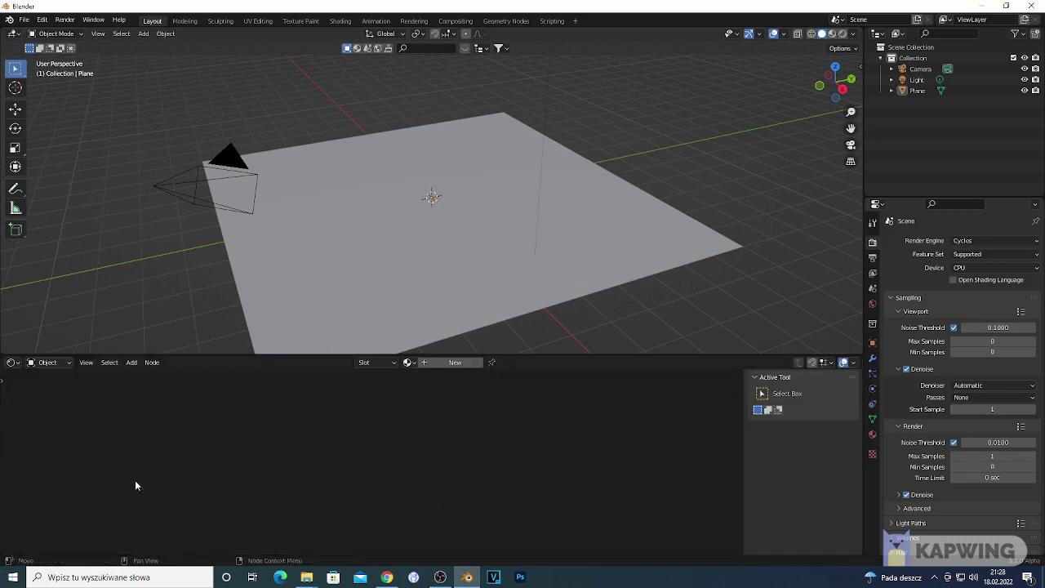
pyautogui.click(456, 232)
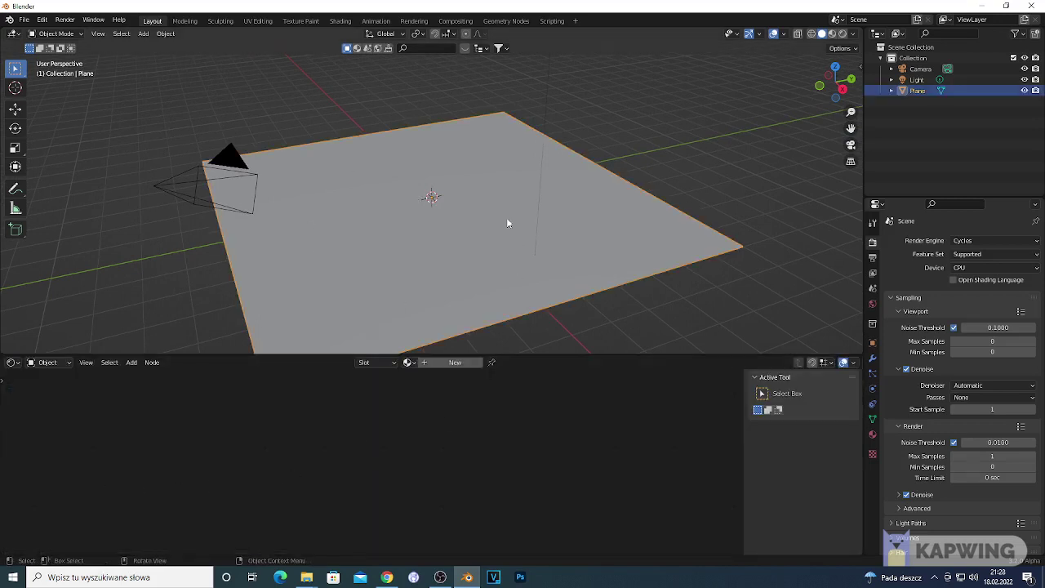
pyautogui.click(472, 365)
# Set the surface displacement method in the plane's material settings to Displacement Only.
pyautogui.scroll(-1, 878, 441)
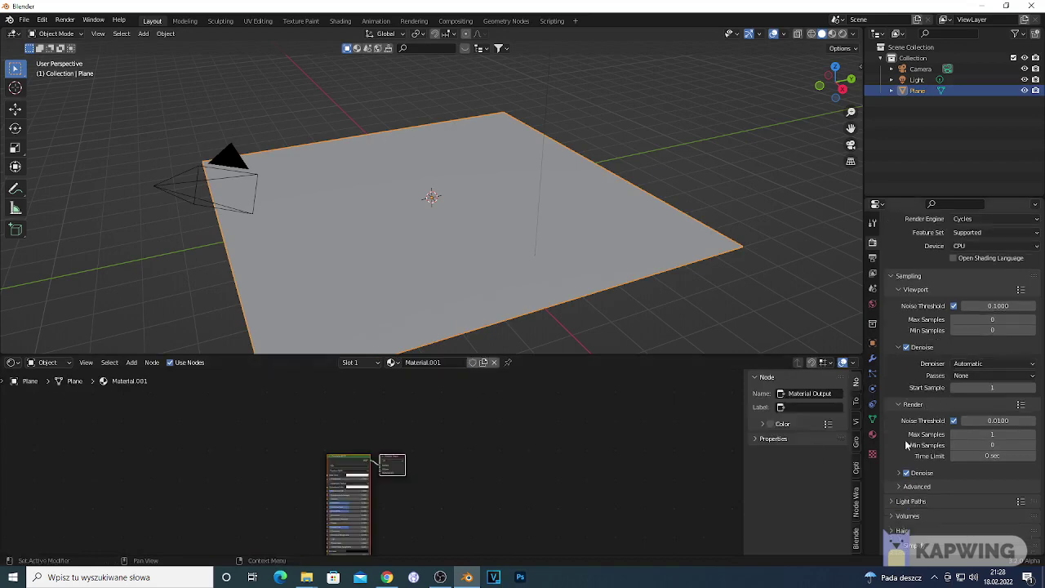
pyautogui.click(872, 435)
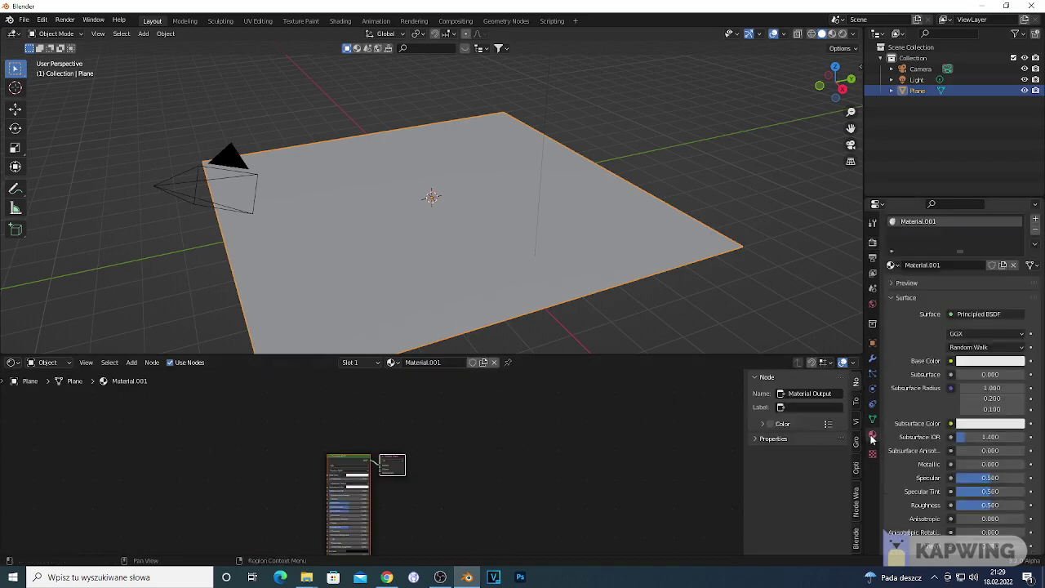
pyautogui.scroll(-10, 899, 490)
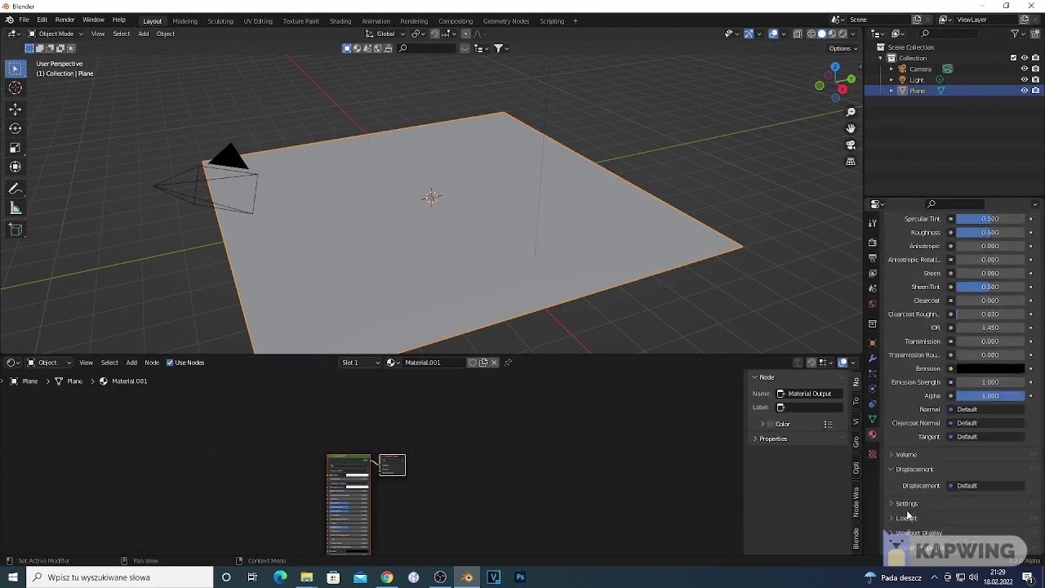
pyautogui.click(892, 505)
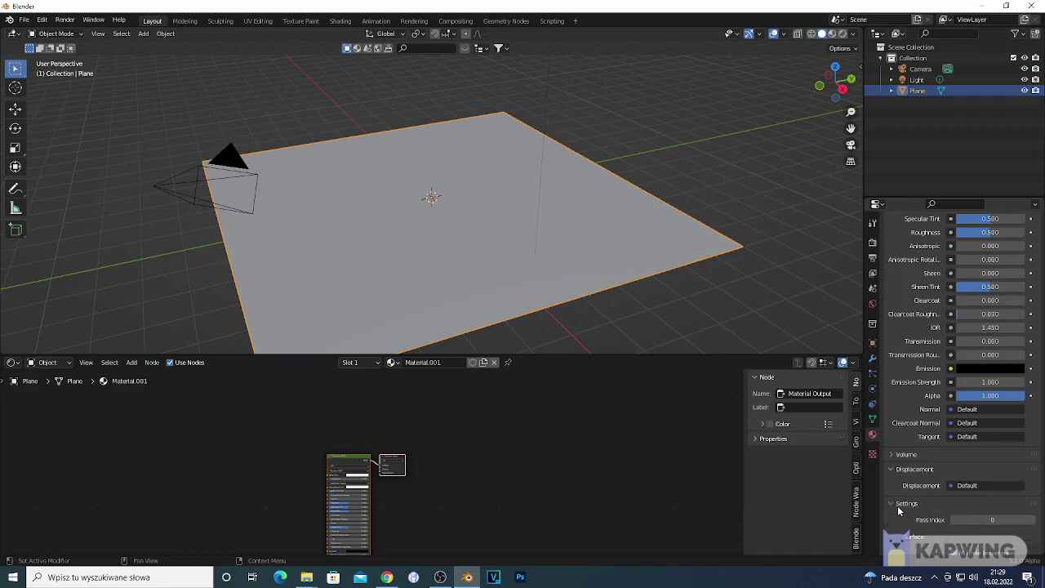
pyautogui.scroll(-5, 931, 507)
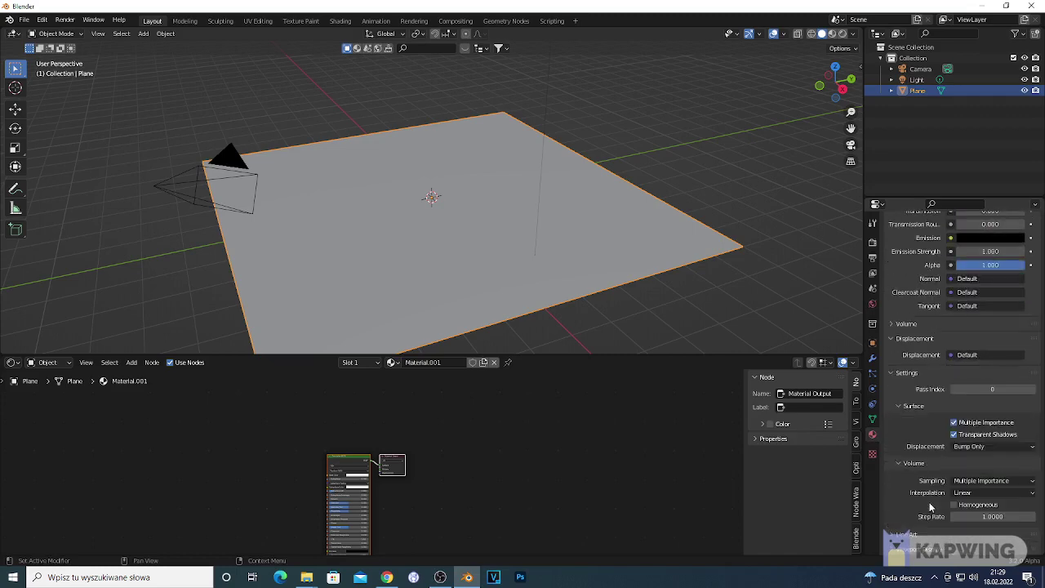
pyautogui.click(984, 448)
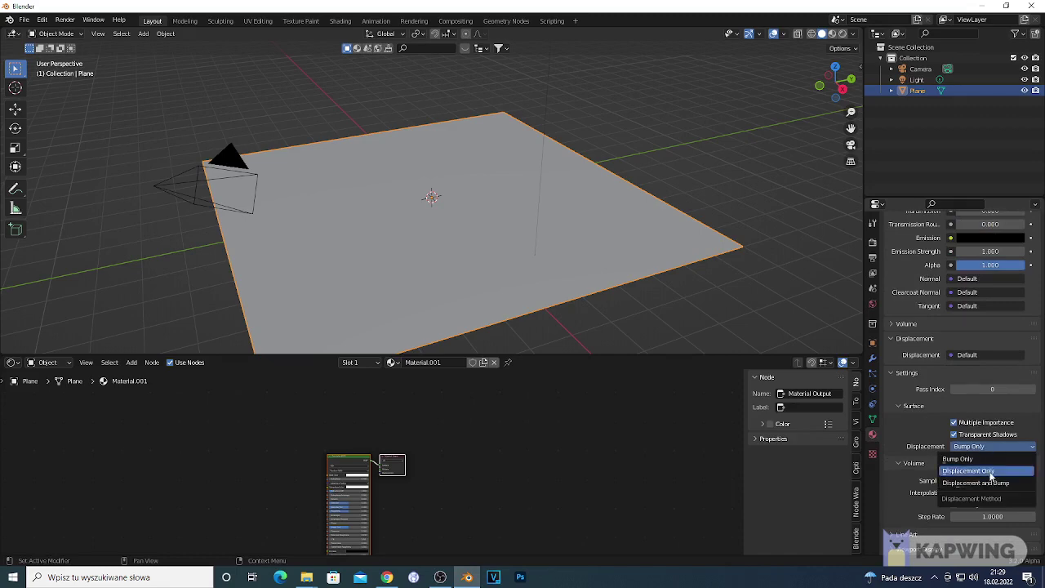
pyautogui.click(980, 471)
# Spread the Principled BSDF and Material Output nodes apart and enlarge the Shader Editor area.
pyautogui.click(269, 445)
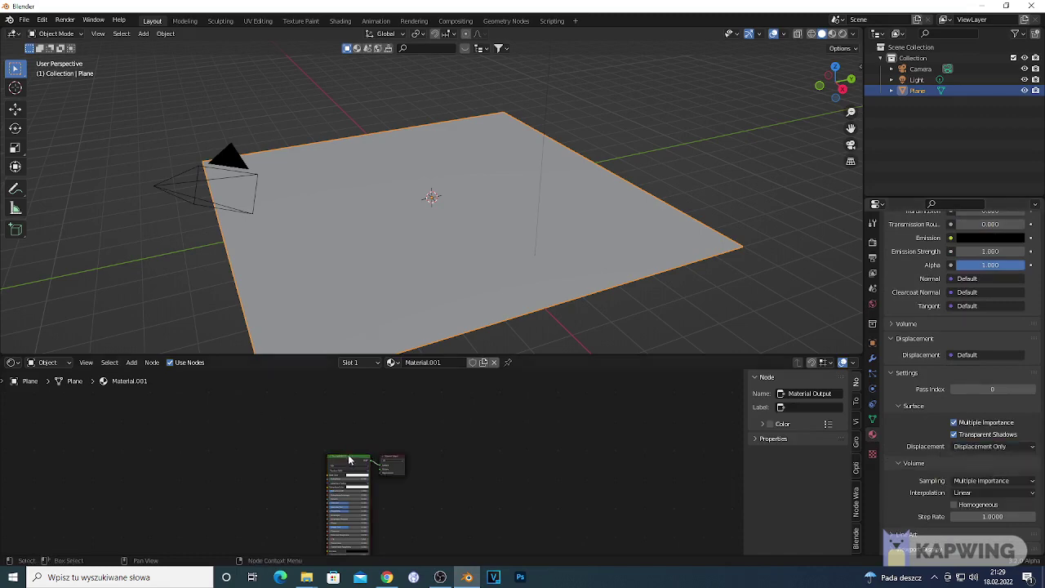
pyautogui.moveTo(349, 460); pyautogui.dragTo(291, 415)
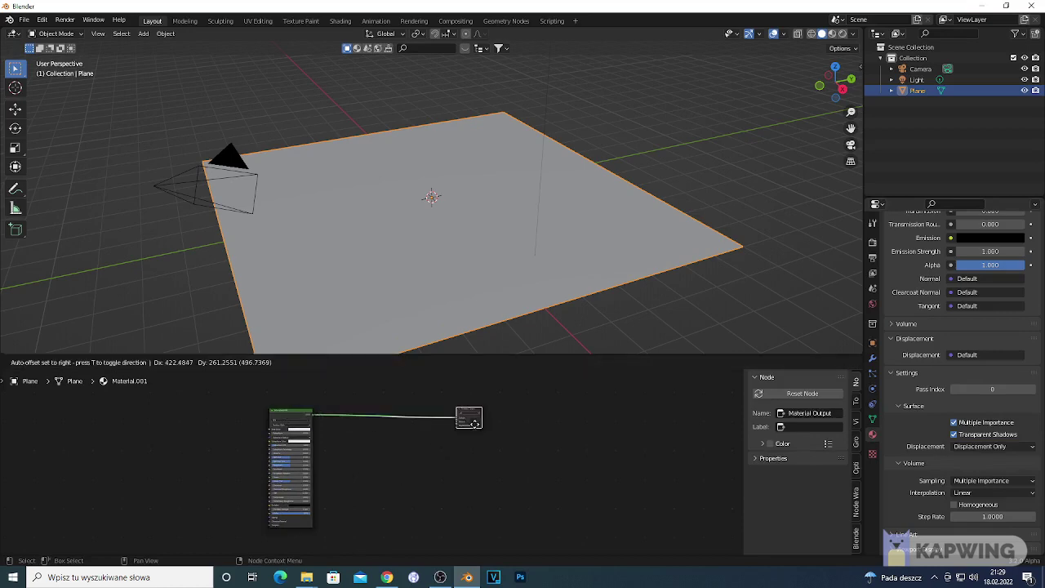
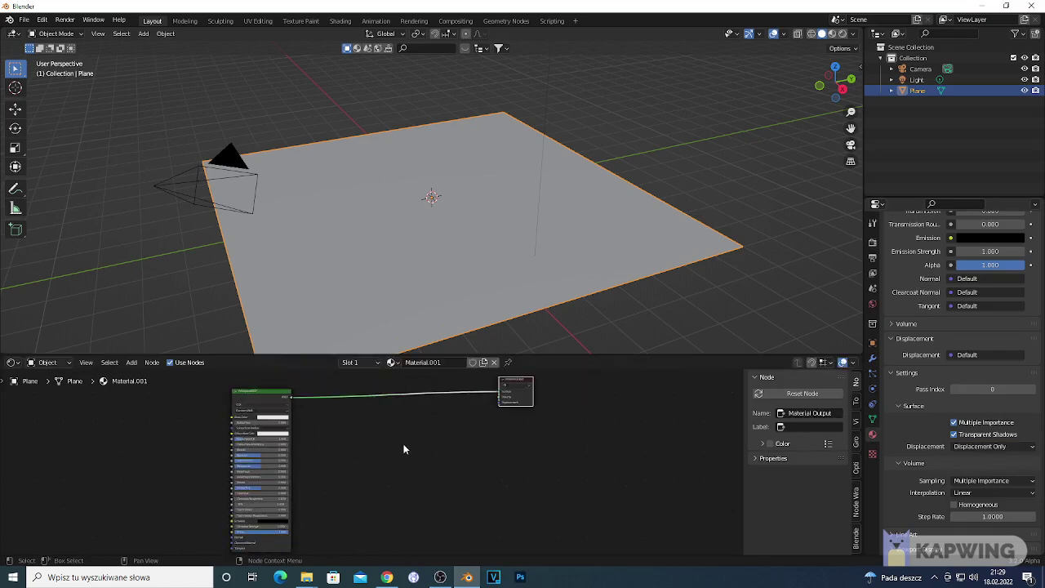
pyautogui.moveTo(304, 355); pyautogui.dragTo(317, 297)
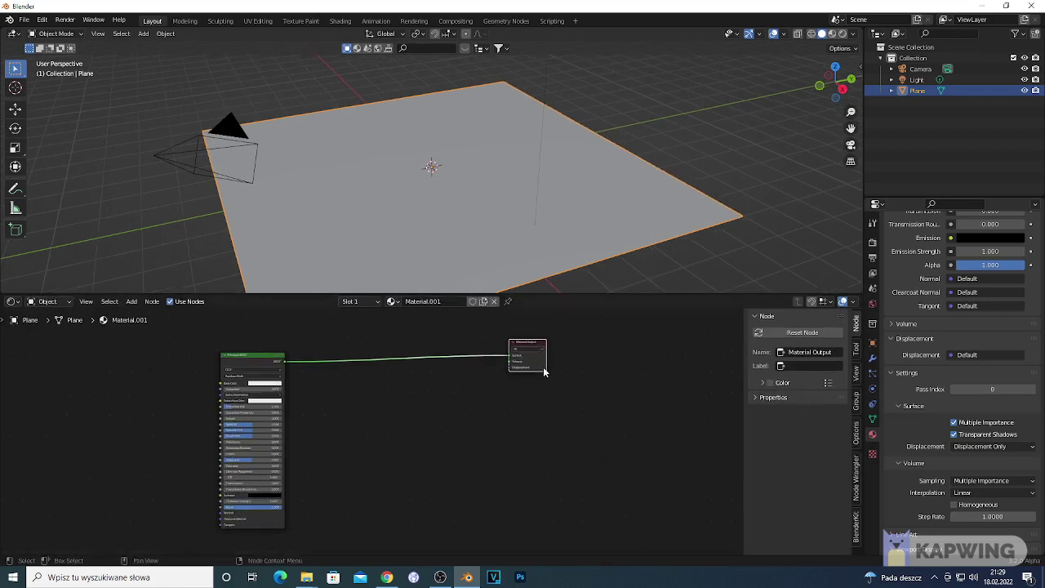
pyautogui.moveTo(544, 372); pyautogui.dragTo(525, 400)
pyautogui.scroll(2, 430, 423)
# Add a Displacement node in the space between the Principled BSDF and Material Output nodes.
pyautogui.hotkey('shift', 'a')
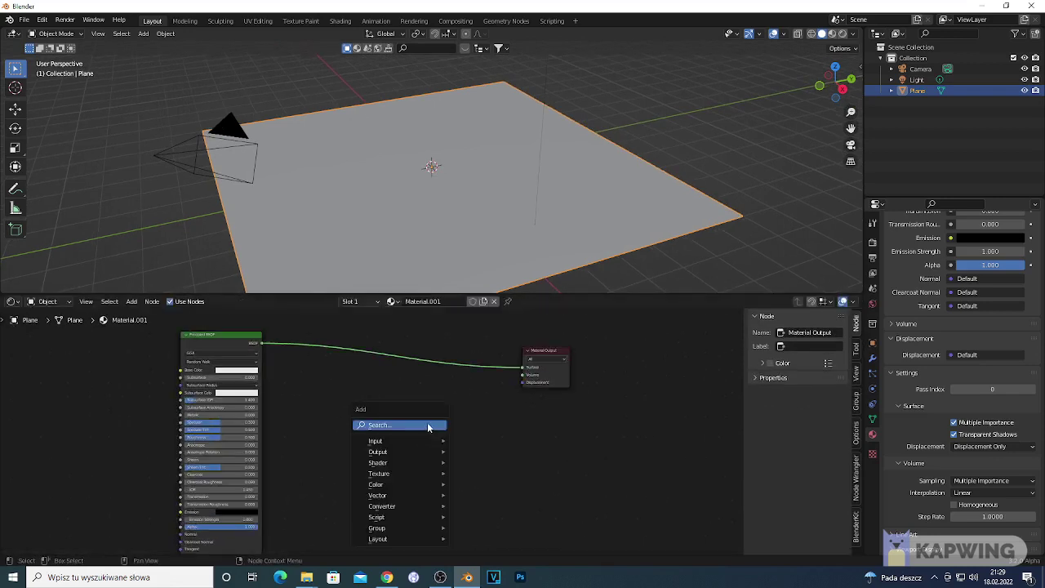
pyautogui.write('c')
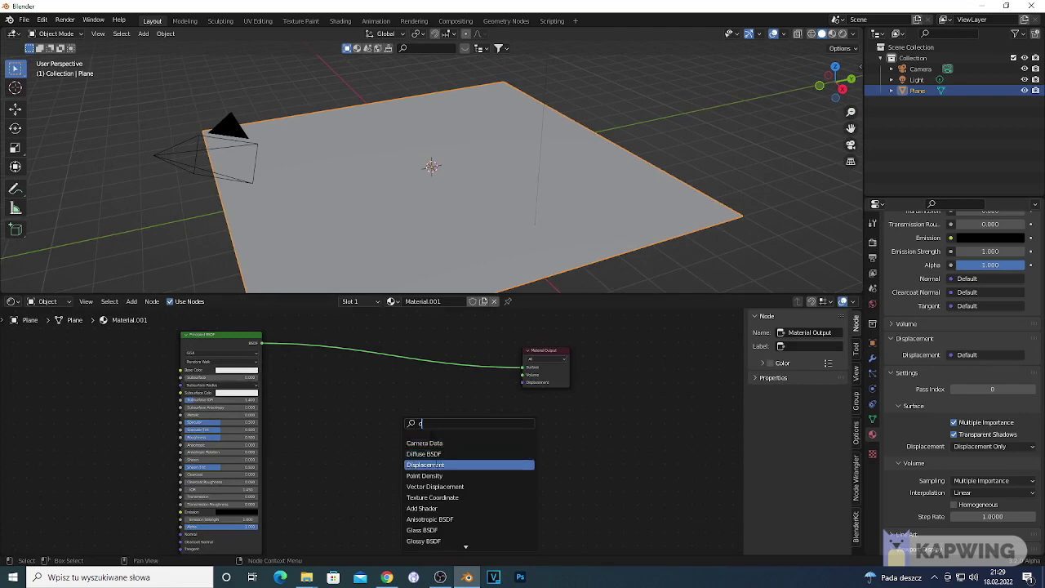
pyautogui.click(426, 465)
pyautogui.click(490, 449)
pyautogui.scroll(3, 530, 454)
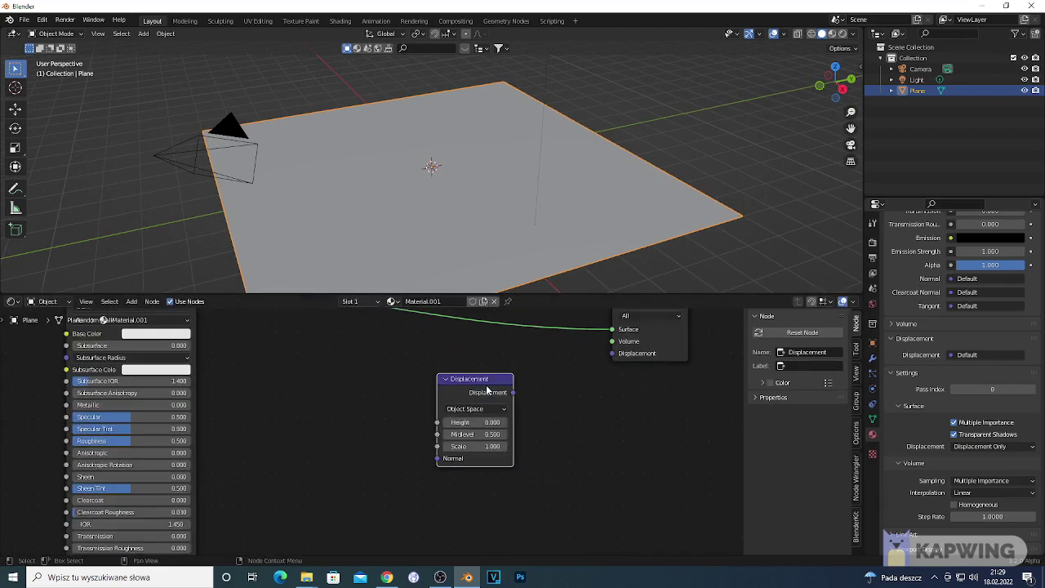
pyautogui.click(655, 351)
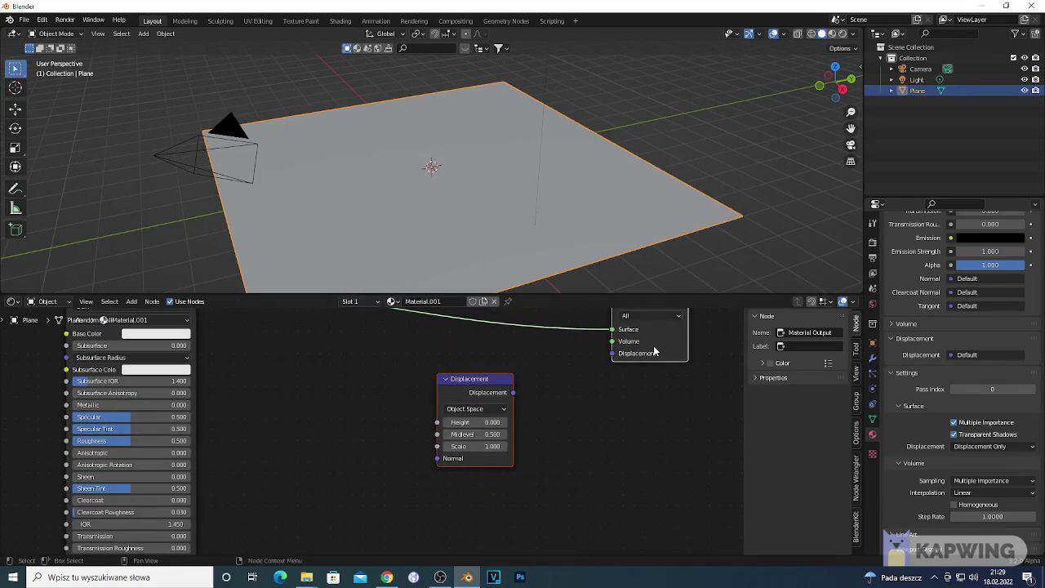
# Connect the Displacement node's output to the Displacement input of the Material Output node.
pyautogui.press('f')
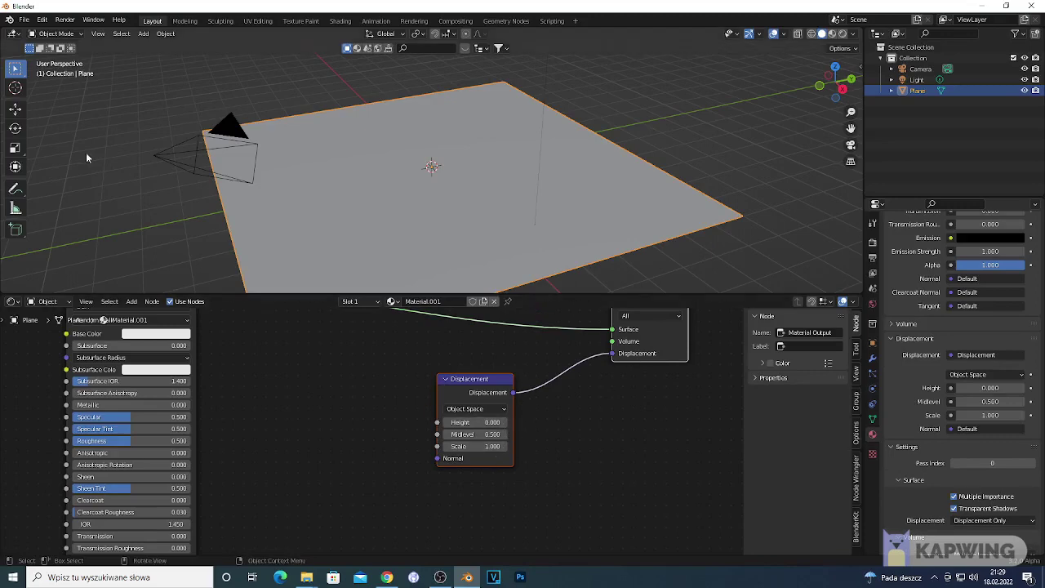
# View the add-ons list in the preferences, then close the preferences window.
pyautogui.click(43, 20)
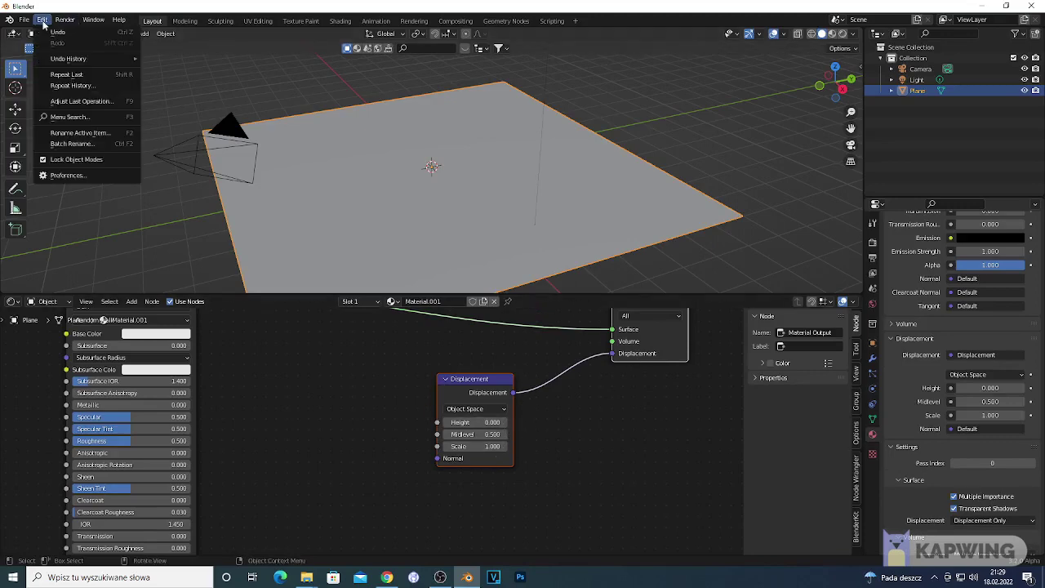
pyautogui.click(79, 176)
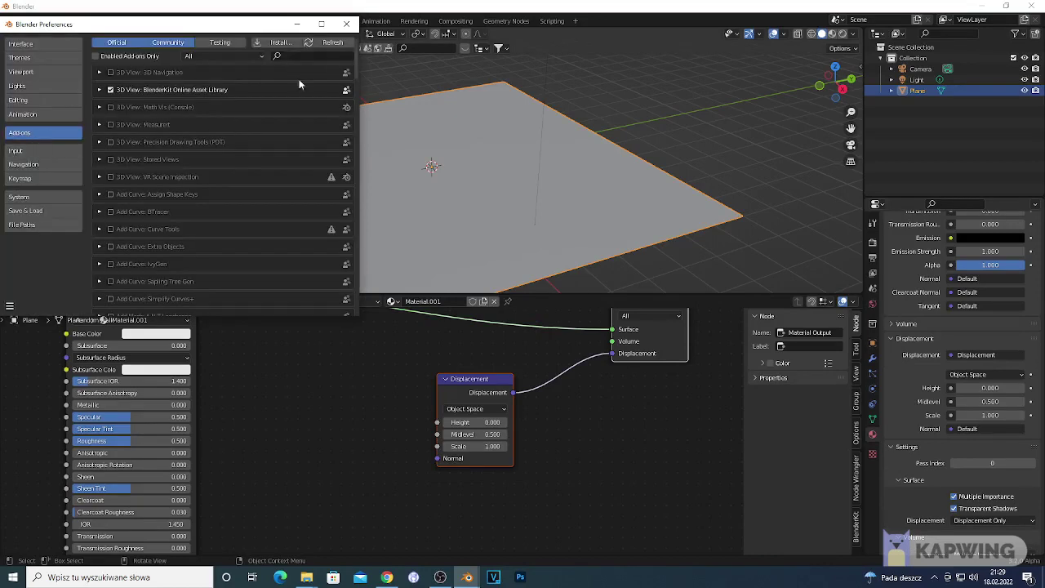
pyautogui.click(347, 23)
pyautogui.scroll(1, 493, 365)
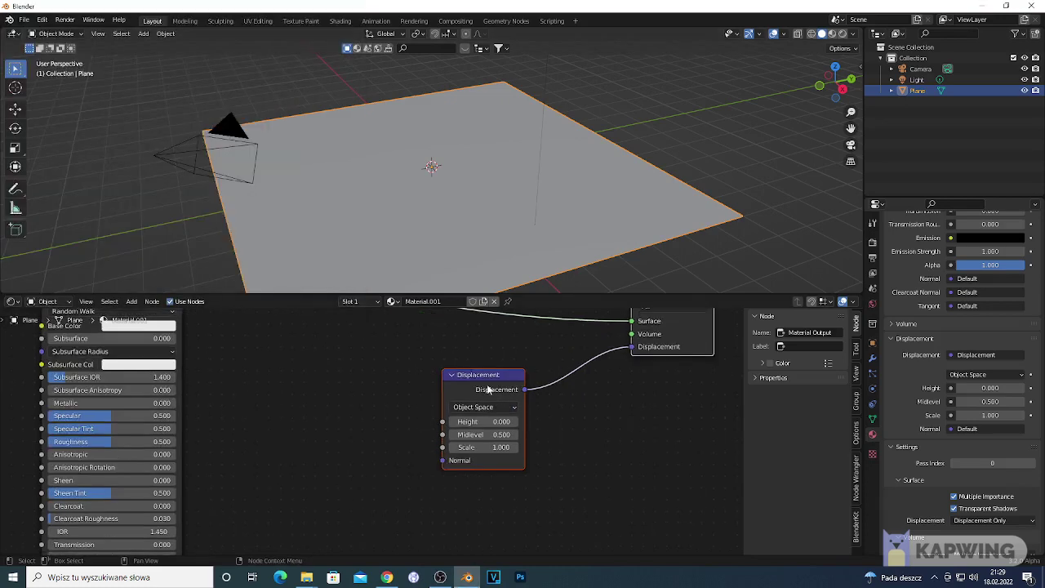
pyautogui.click(488, 390)
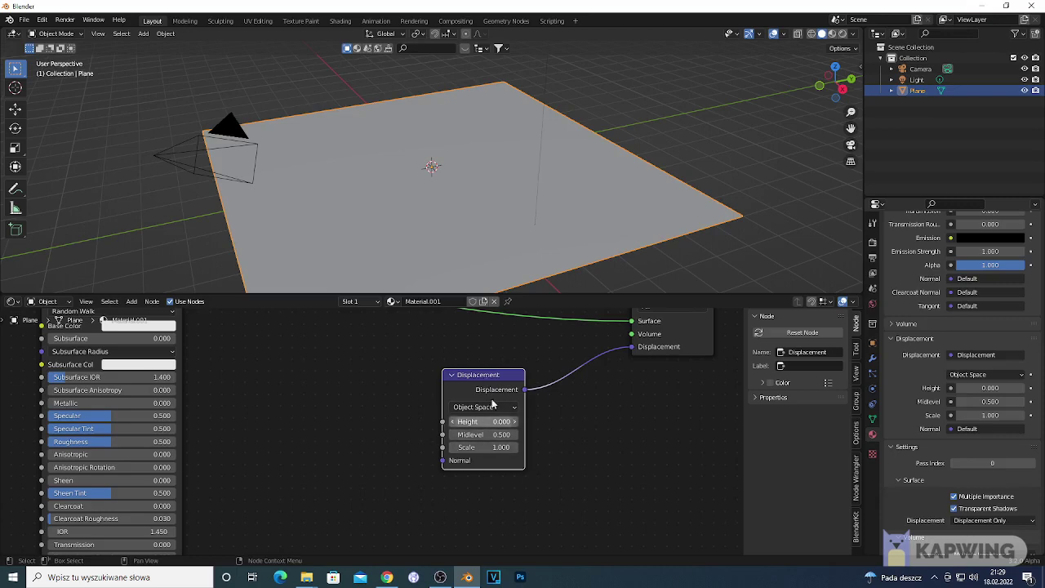
pyautogui.click(668, 347)
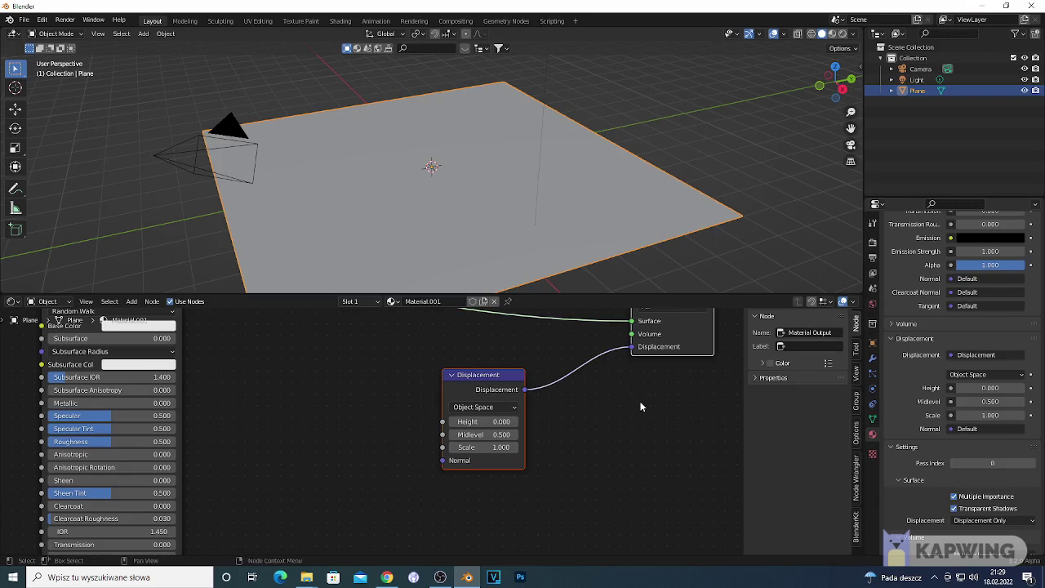
# Add a Voronoi Texture node in the empty space before the Displacement node.
pyautogui.click(300, 424)
pyautogui.hotkey('shift', 'a')
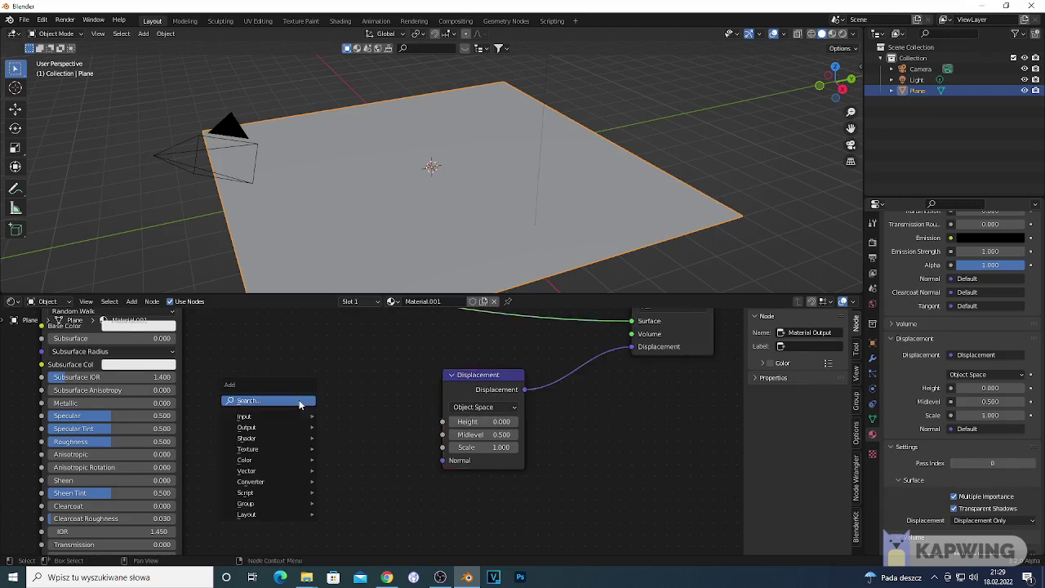
pyautogui.moveTo(262, 454)
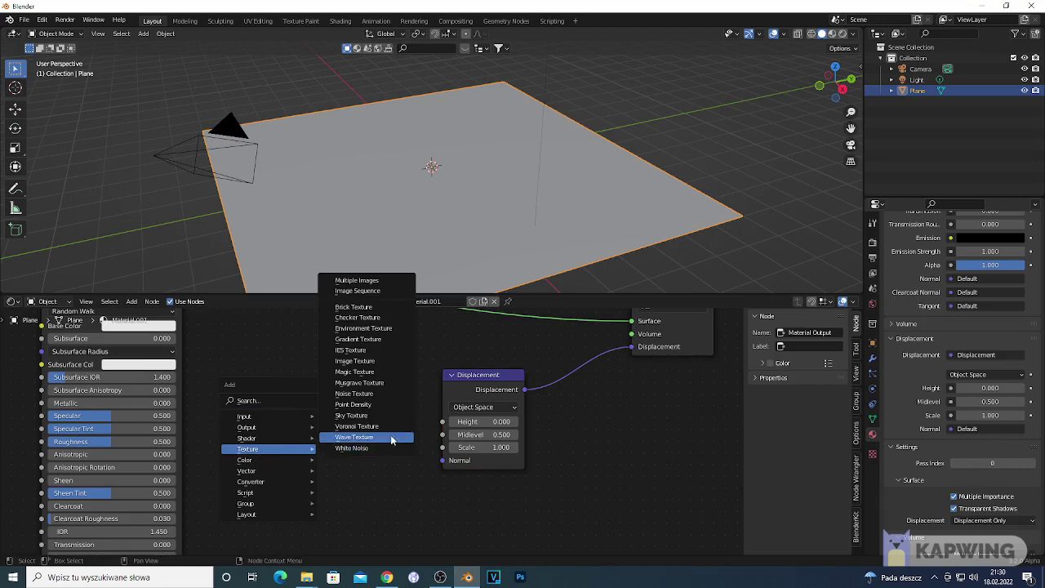
pyautogui.click(357, 427)
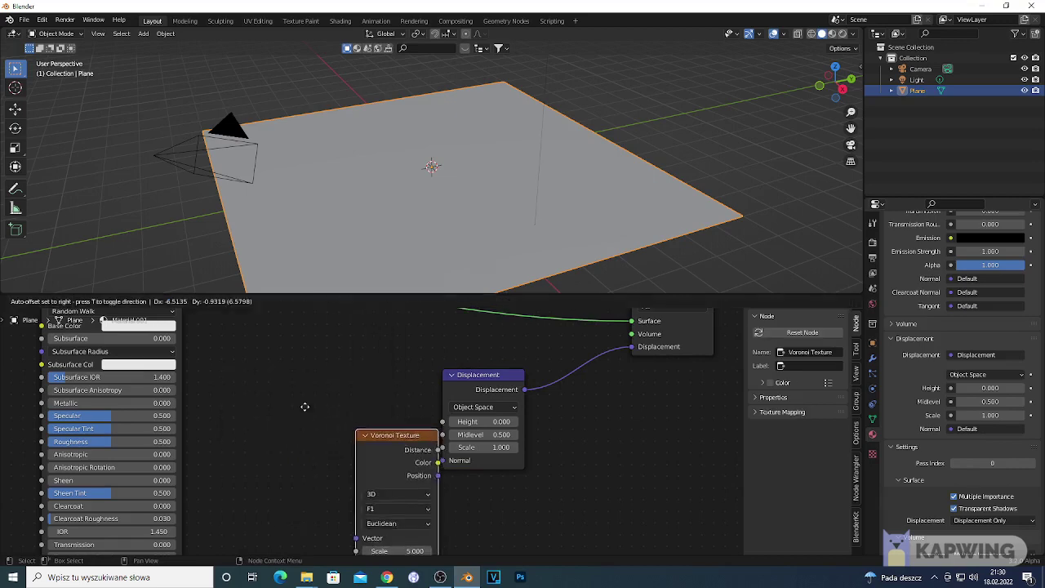
pyautogui.click(326, 421)
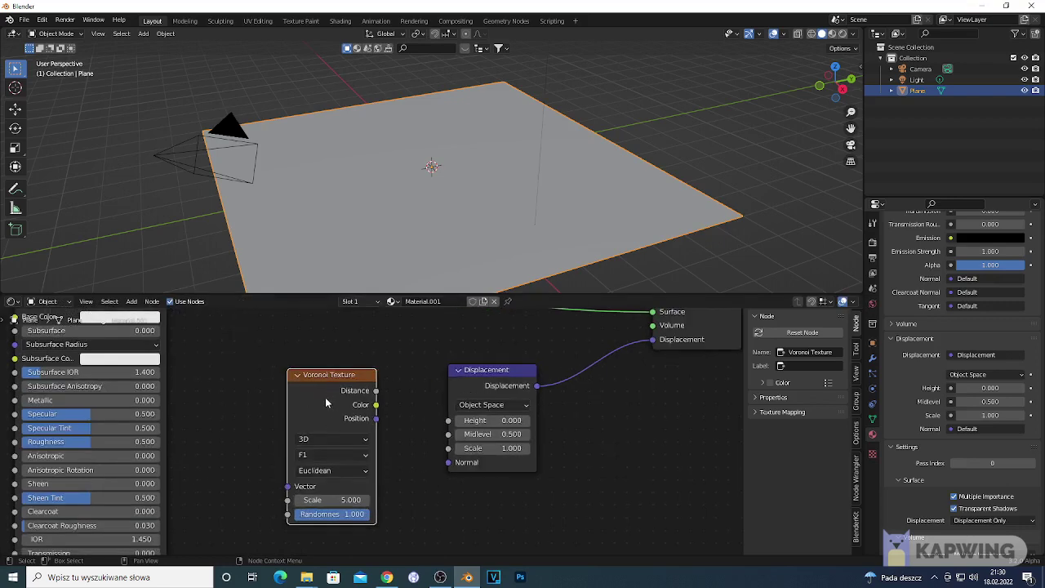
# Link the Voronoi Texture's Position output to the Displacement node's Normal input and its Distance output to Height.
pyautogui.scroll(1, 326, 401)
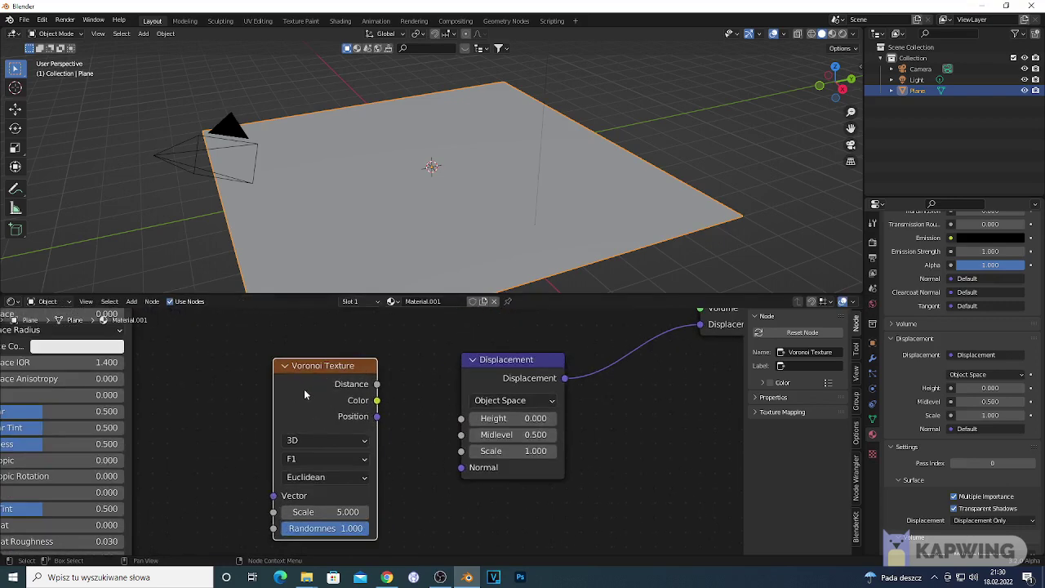
pyautogui.click(502, 377)
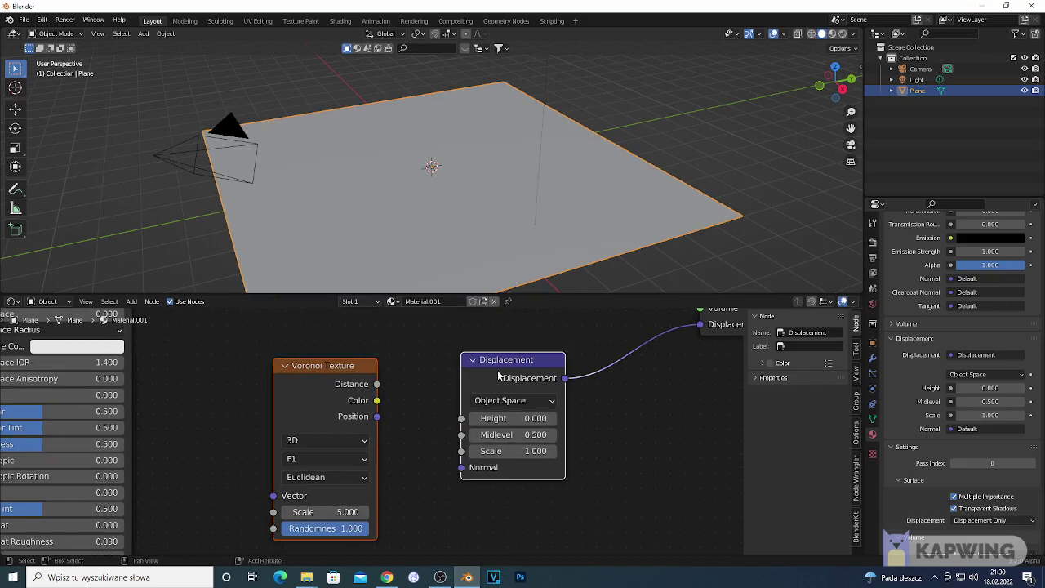
pyautogui.press('f')
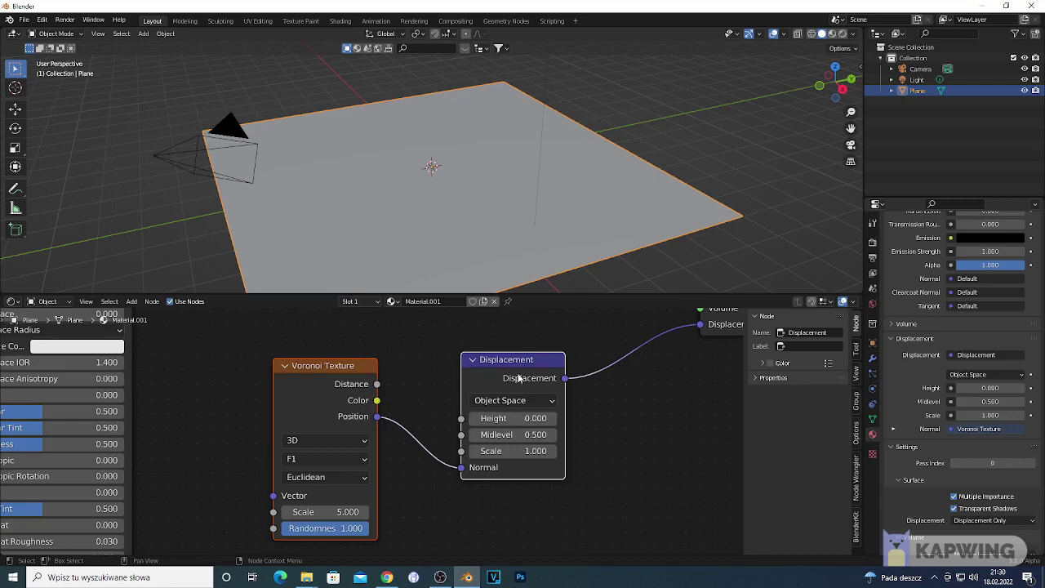
pyautogui.press('f')
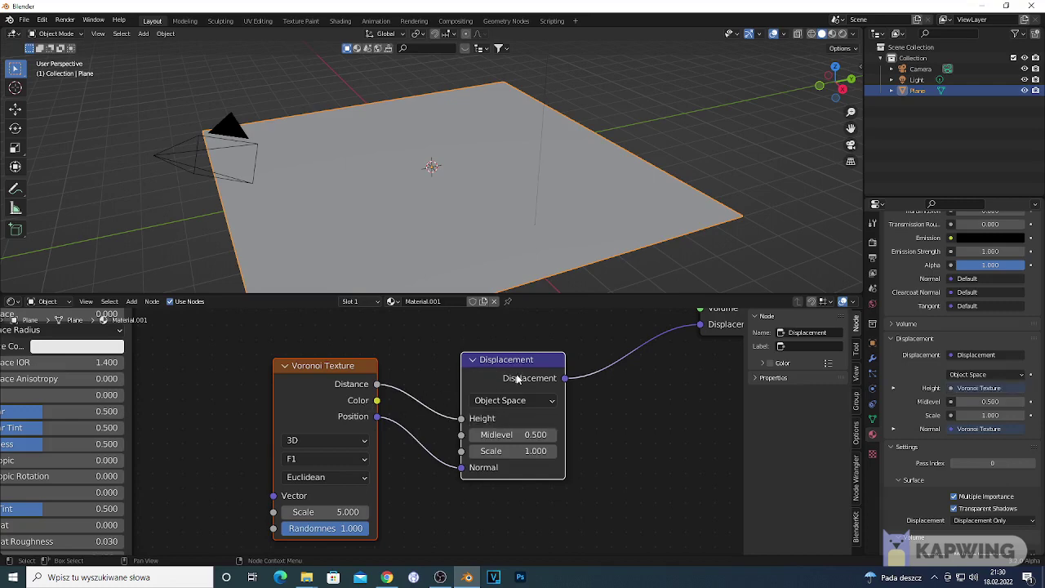
# Cut the link between the Voronoi Texture's Position output and the Displacement node's Normal input, and return to the select tool.
pyautogui.scroll(3, 472, 441)
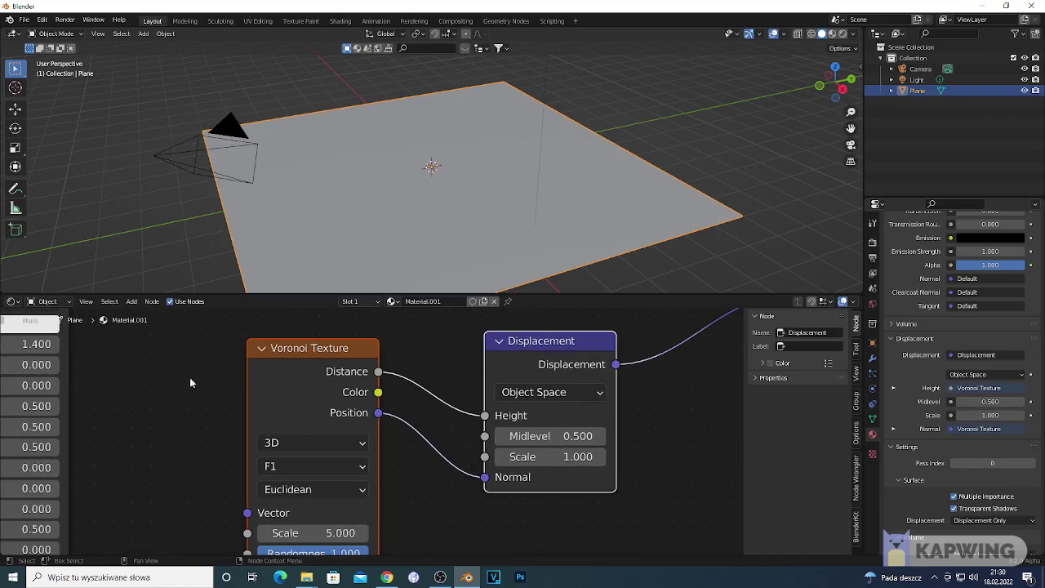
pyautogui.press('t')
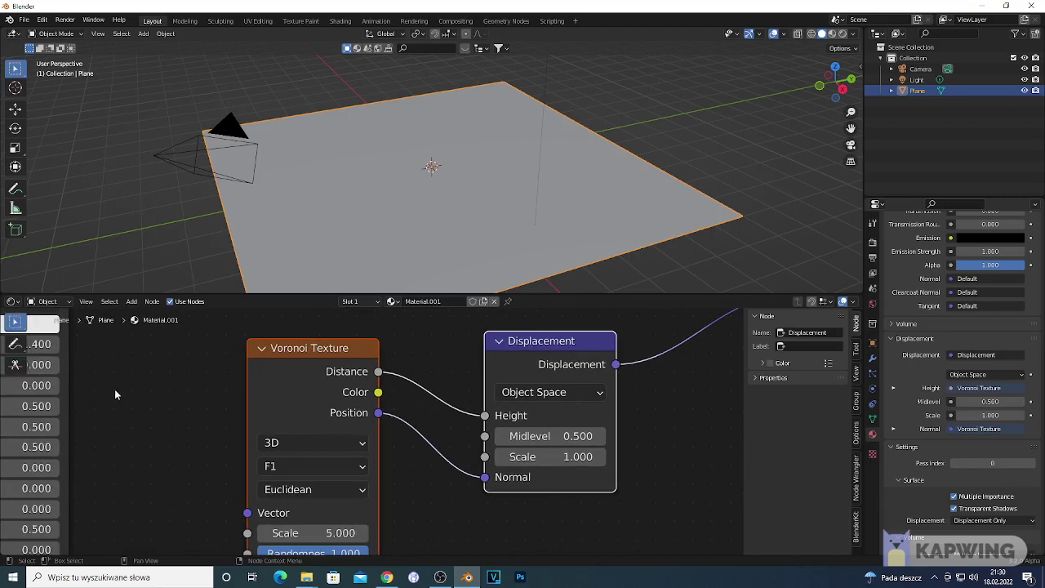
pyautogui.click(15, 367)
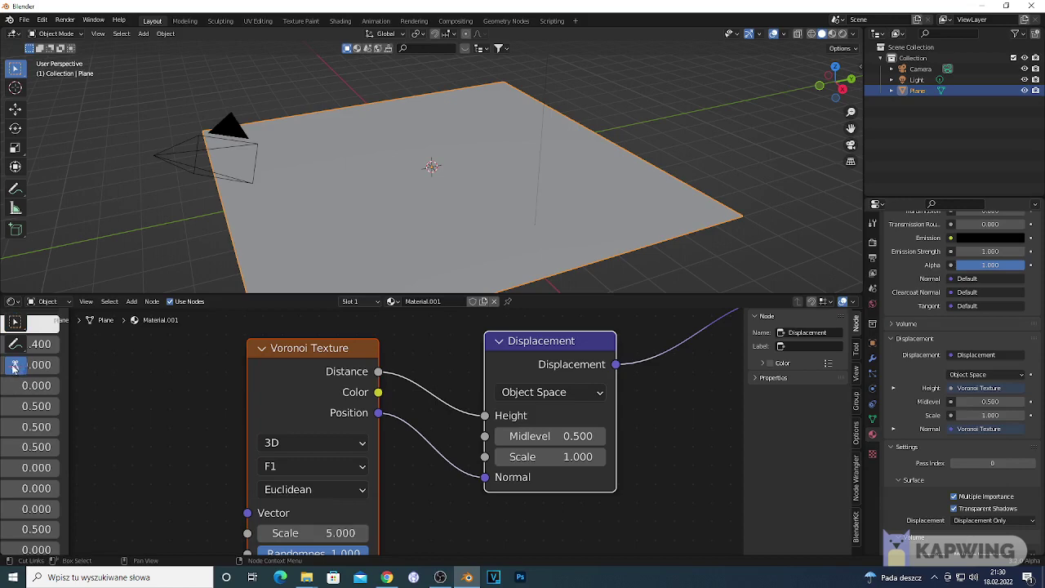
pyautogui.moveTo(432, 426); pyautogui.dragTo(432, 487)
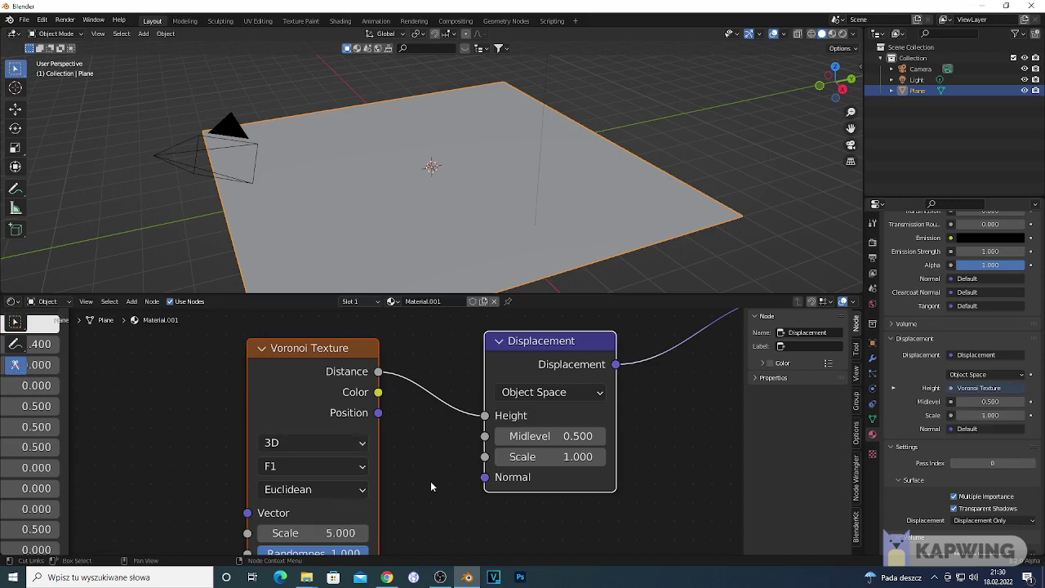
pyautogui.click(14, 324)
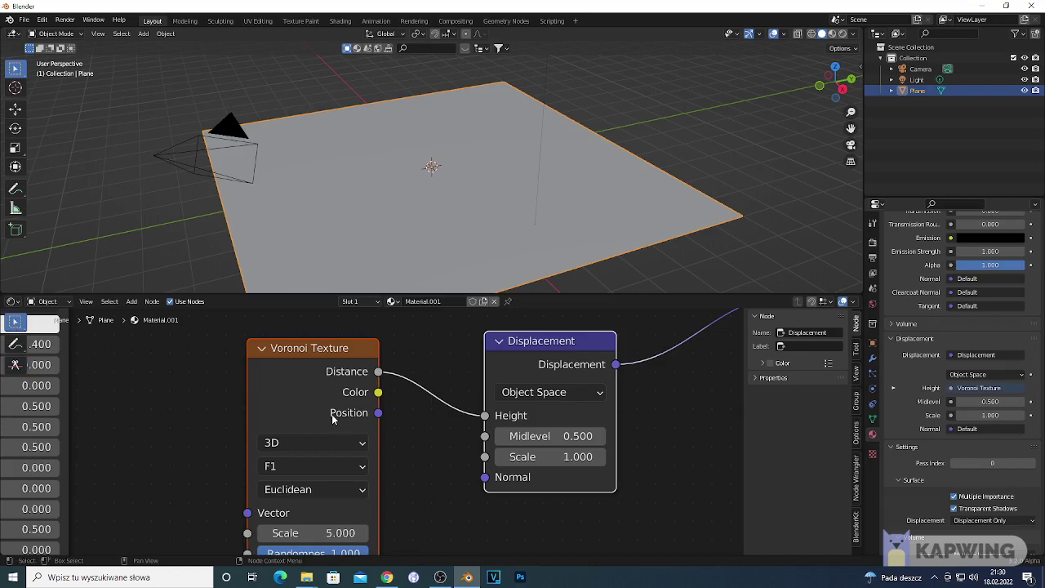
# Set the Displacement node's Scale to 0.200.
pyautogui.scroll(-3, 332, 418)
pyautogui.scroll(2, 351, 477)
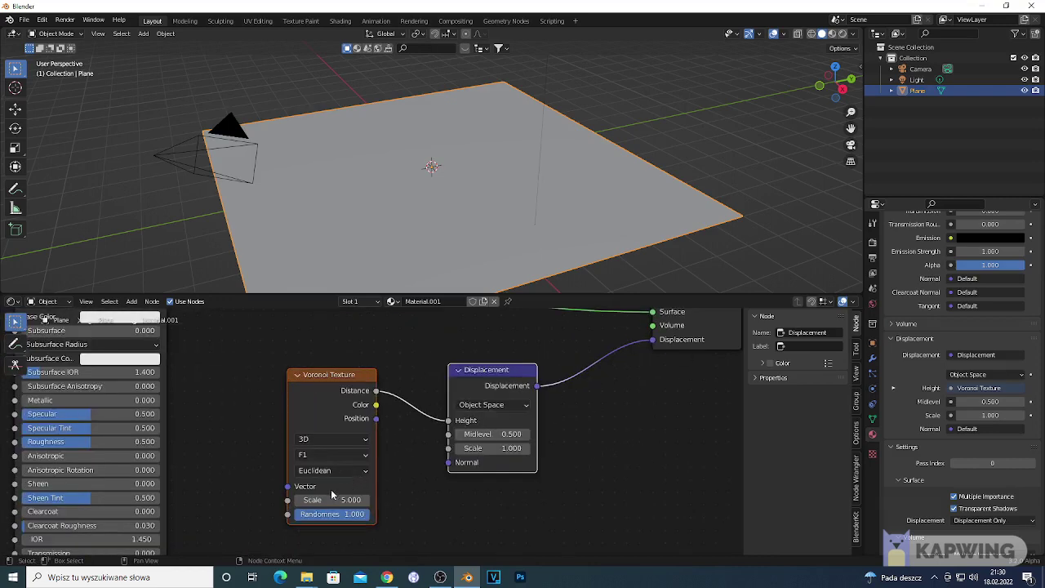
pyautogui.scroll(1, 327, 486)
pyautogui.scroll(2, 327, 487)
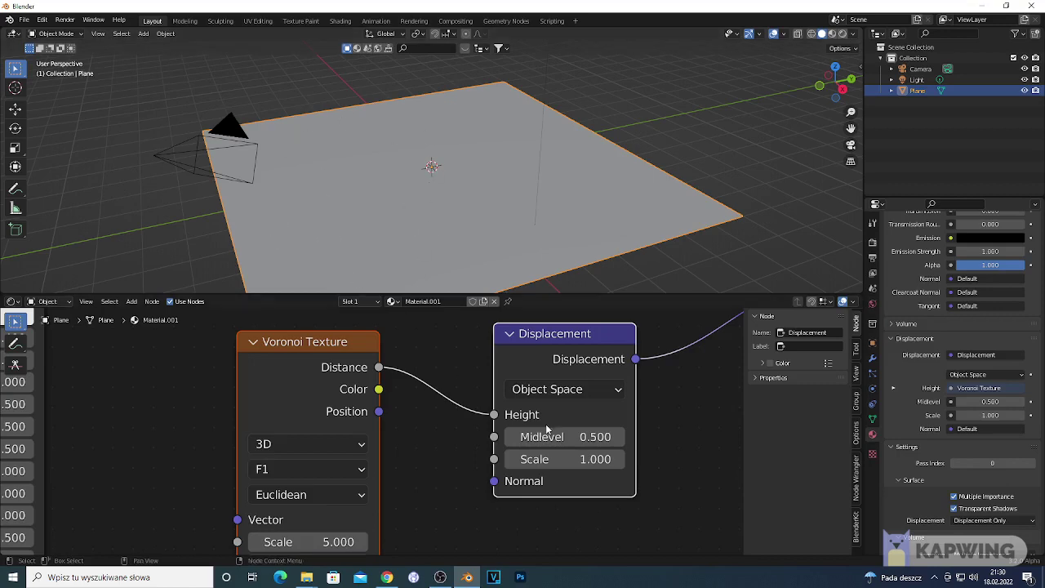
pyautogui.scroll(1, 544, 425)
pyautogui.moveTo(605, 465); pyautogui.dragTo(576, 465)
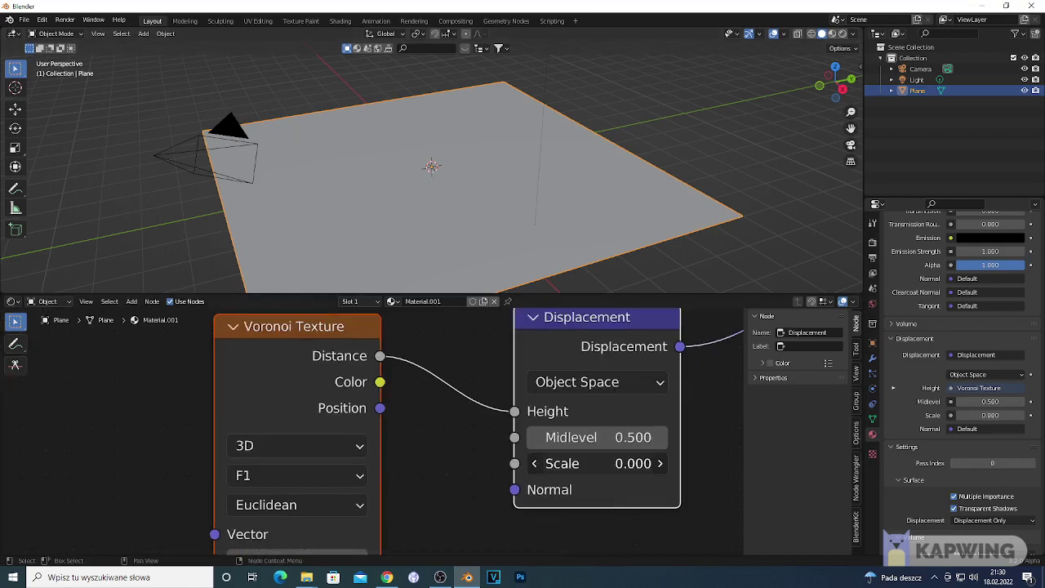
pyautogui.moveTo(660, 464); pyautogui.dragTo(682, 464)
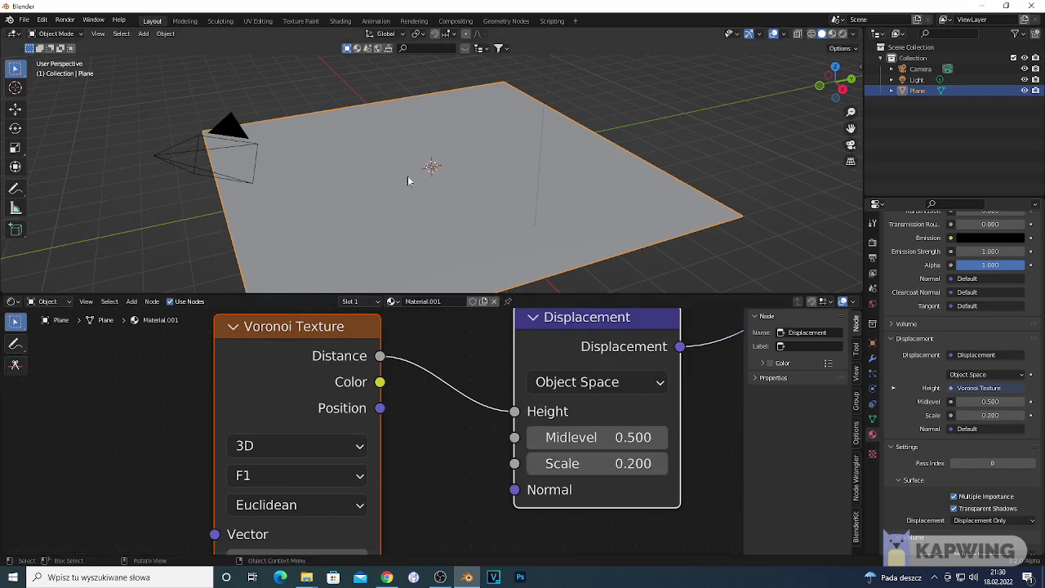
# Move the Principled BSDF node up and away from the Voronoi Texture node to free space before it.
pyautogui.scroll(-5, 266, 373)
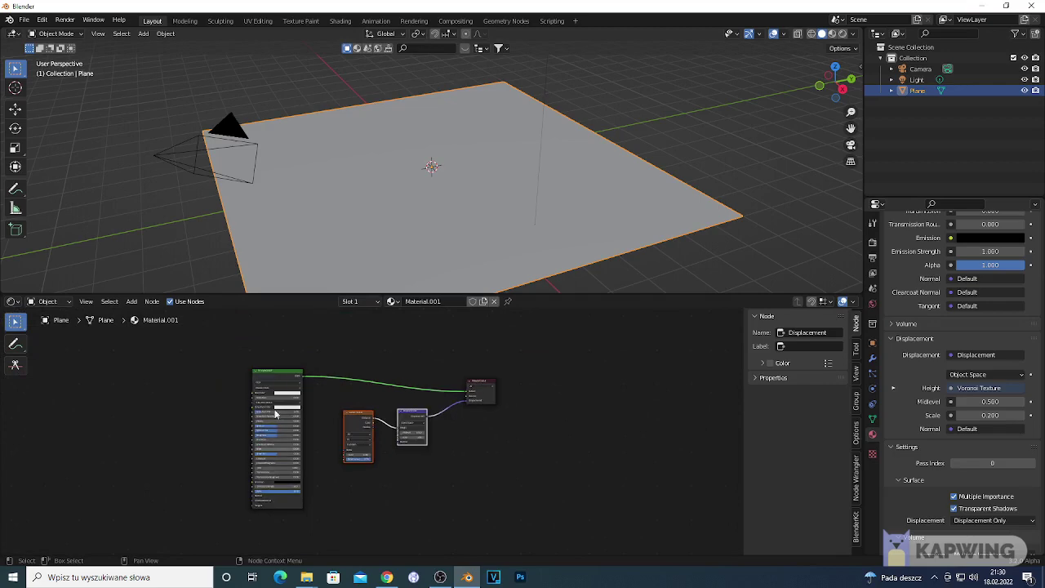
pyautogui.moveTo(275, 375); pyautogui.dragTo(219, 338)
pyautogui.scroll(2, 316, 456)
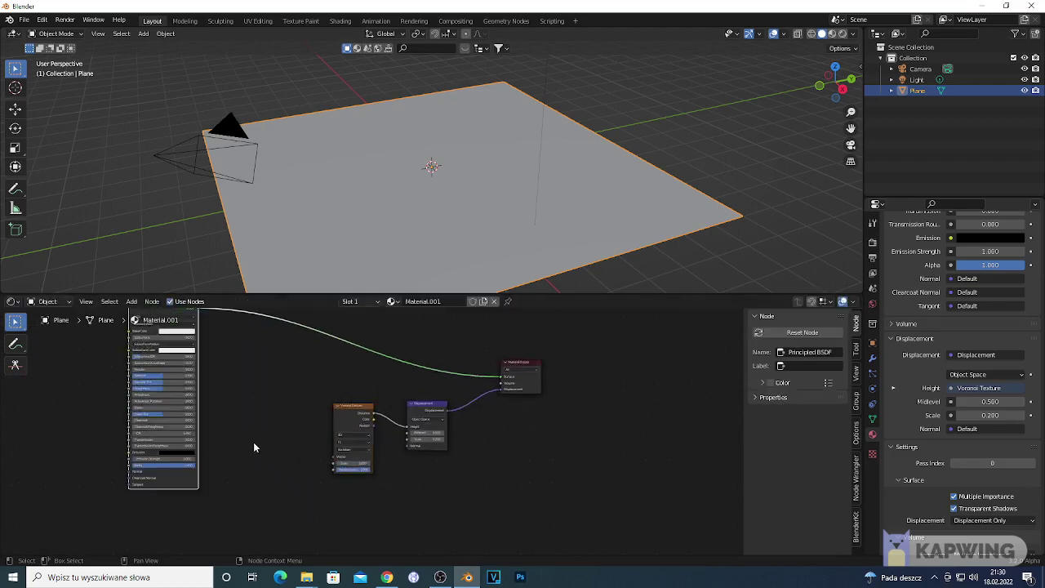
pyautogui.scroll(1, 253, 447)
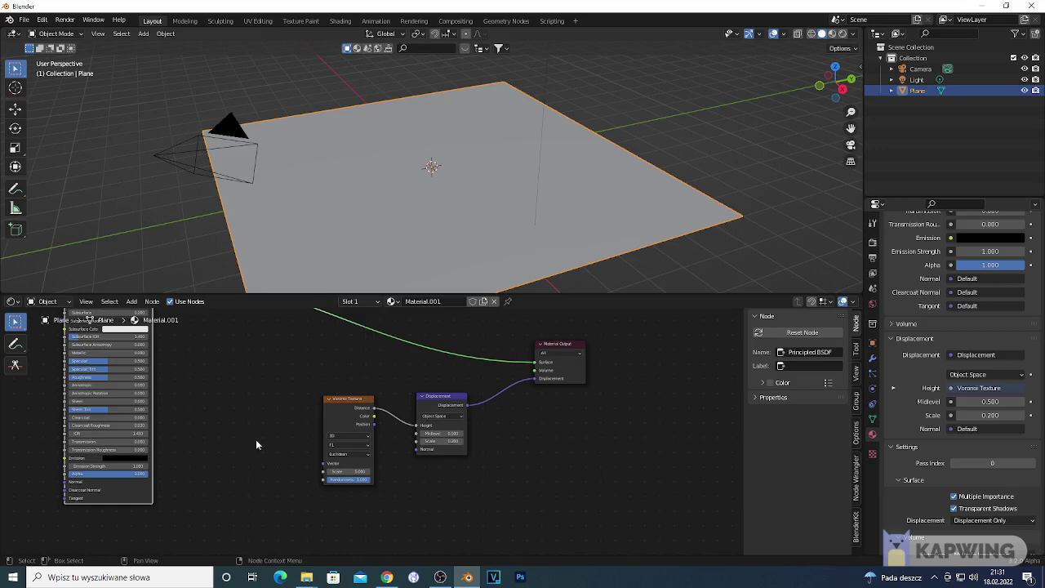
pyautogui.scroll(1, 256, 439)
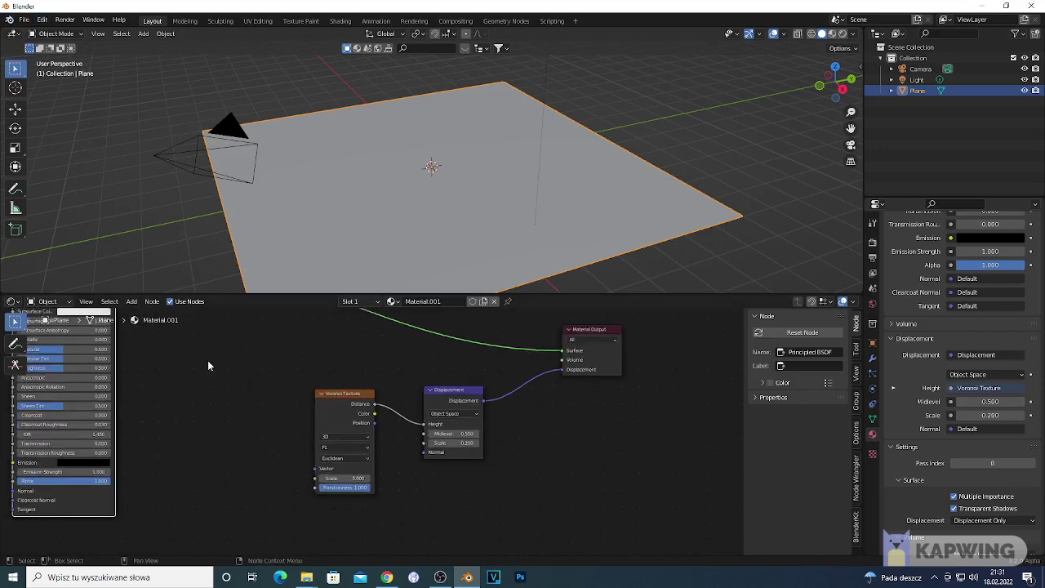
# Add connected Texture Coordinate and Mapping nodes to the Voronoi Texture's Vector input, using the Generated coordinates.
pyautogui.scroll(2, 215, 414)
pyautogui.hotkey('shift', 'a')
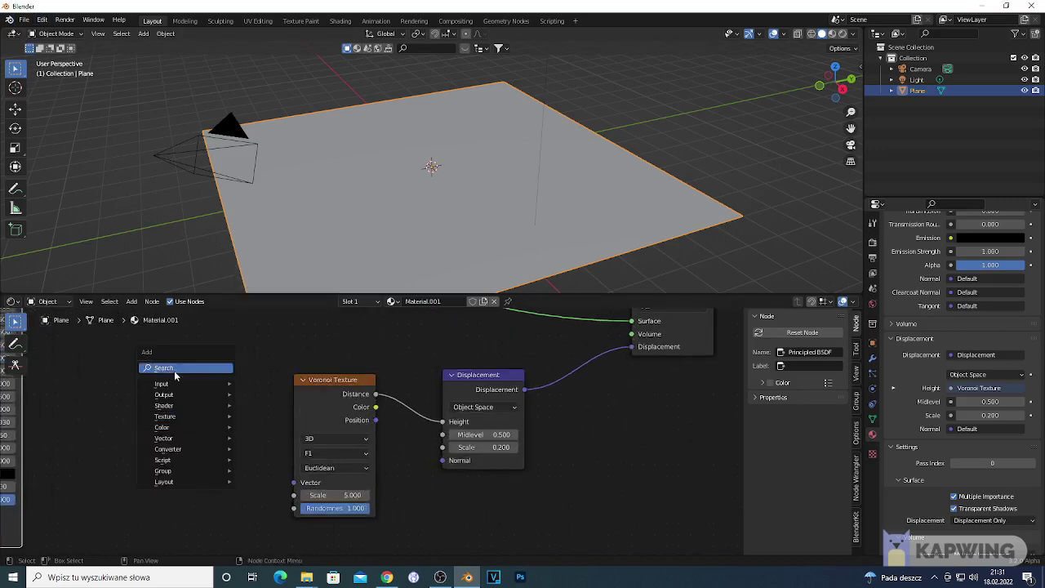
pyautogui.click(131, 451)
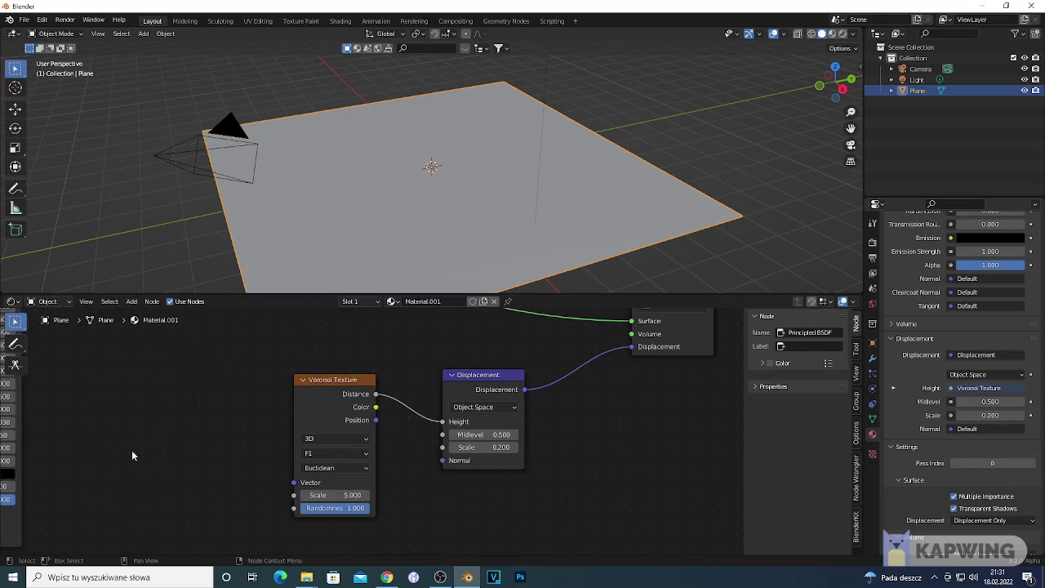
pyautogui.click(323, 407)
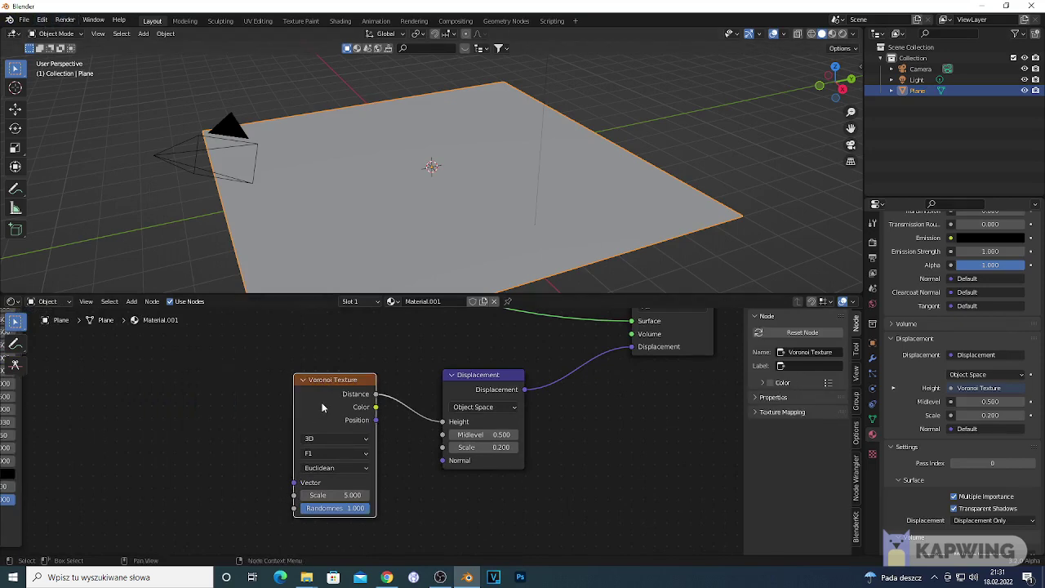
pyautogui.hotkey('ctrl', 't')
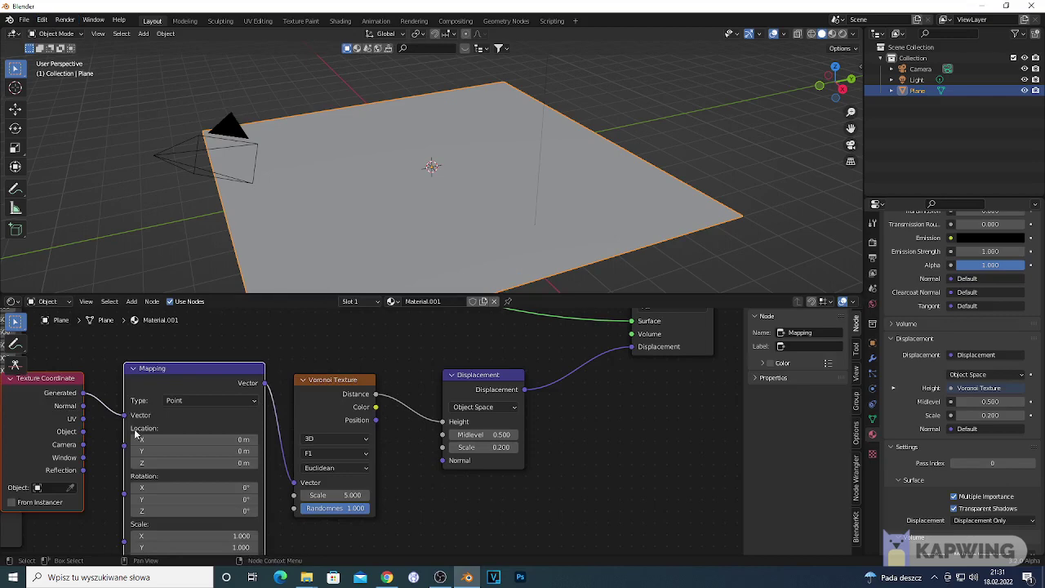
# Move the Principled BSDF node clear of the Texture Coordinate node and shift the Voronoi Texture node closer to the Displacement node.
pyautogui.scroll(-2, 90, 451)
pyautogui.moveTo(81, 469); pyautogui.dragTo(43, 406)
pyautogui.scroll(1, 94, 438)
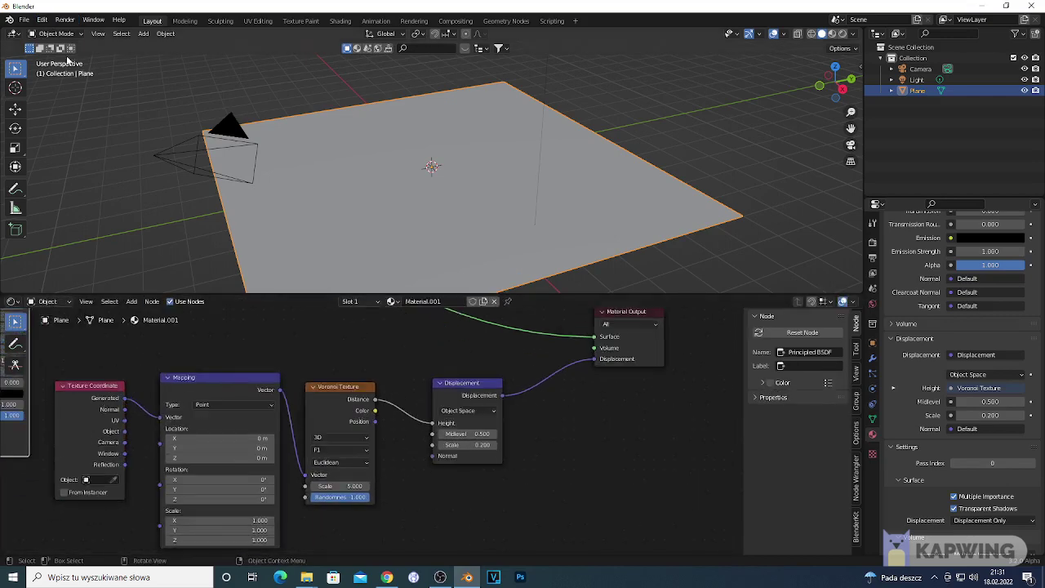
pyautogui.scroll(1, 64, 423)
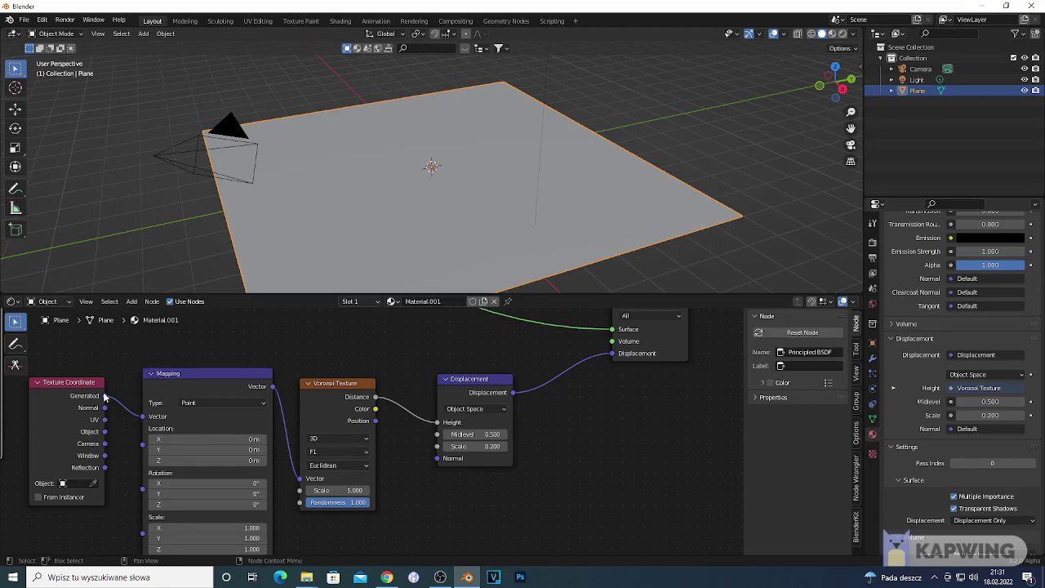
pyautogui.moveTo(341, 402); pyautogui.dragTo(357, 390)
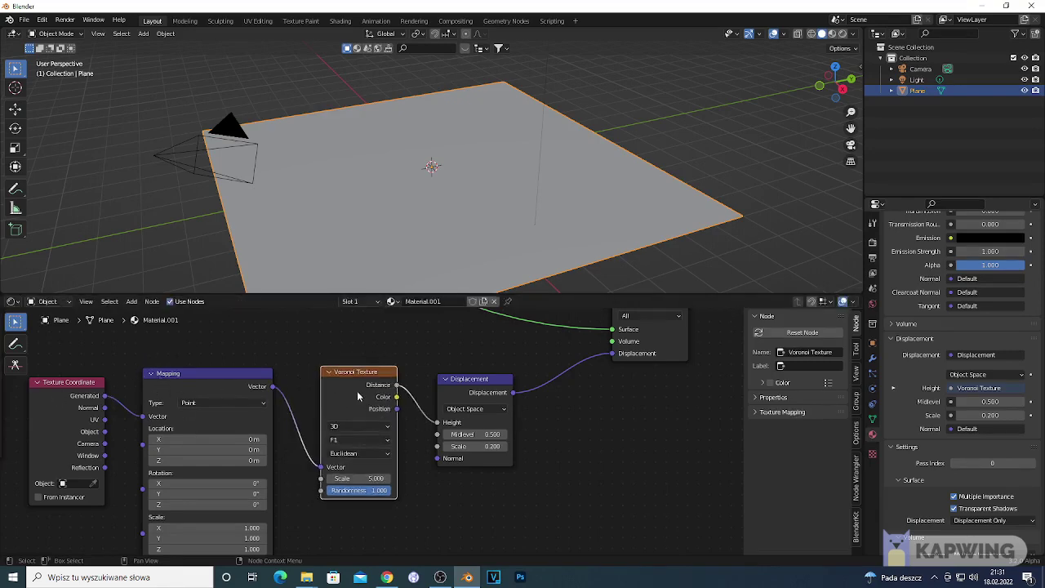
pyautogui.scroll(-4, 358, 429)
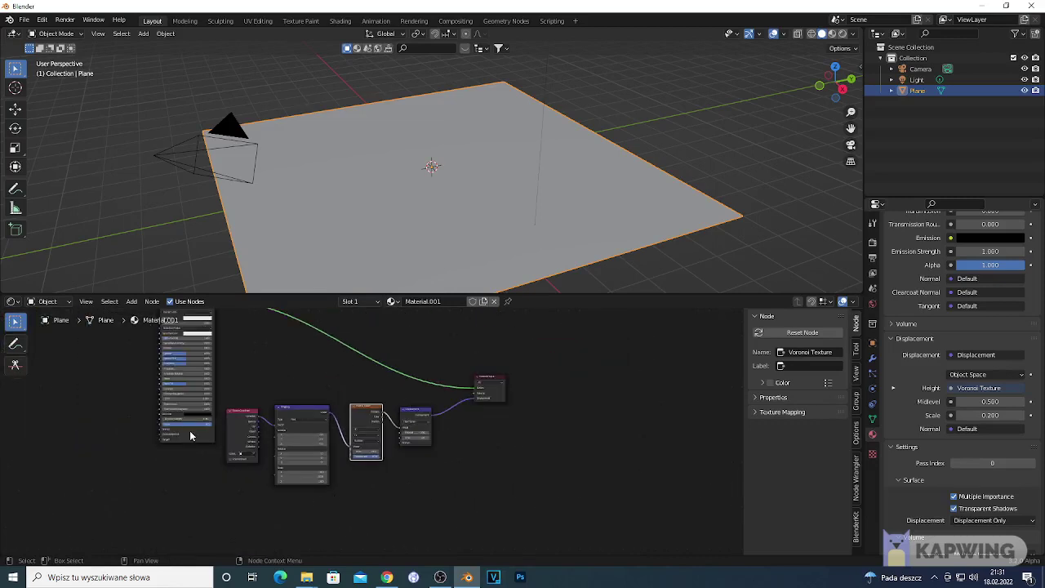
# Shift the texture and displacement node chain away from the Material Output, and widen the gap between the Mapping and Voronoi Texture nodes.
pyautogui.moveTo(189, 436); pyautogui.dragTo(455, 481)
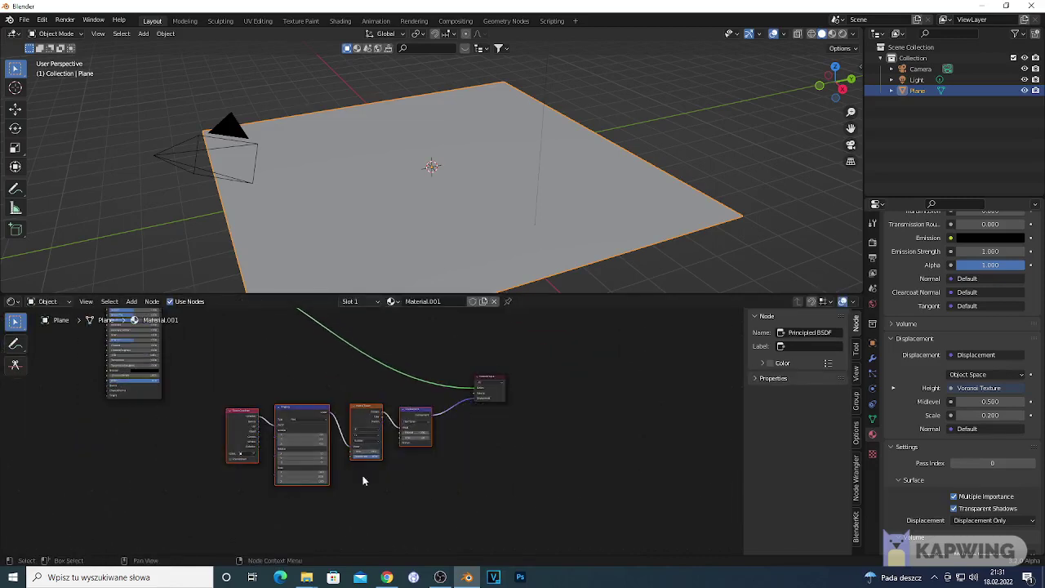
pyautogui.moveTo(237, 441); pyautogui.dragTo(204, 449)
pyautogui.click(458, 521)
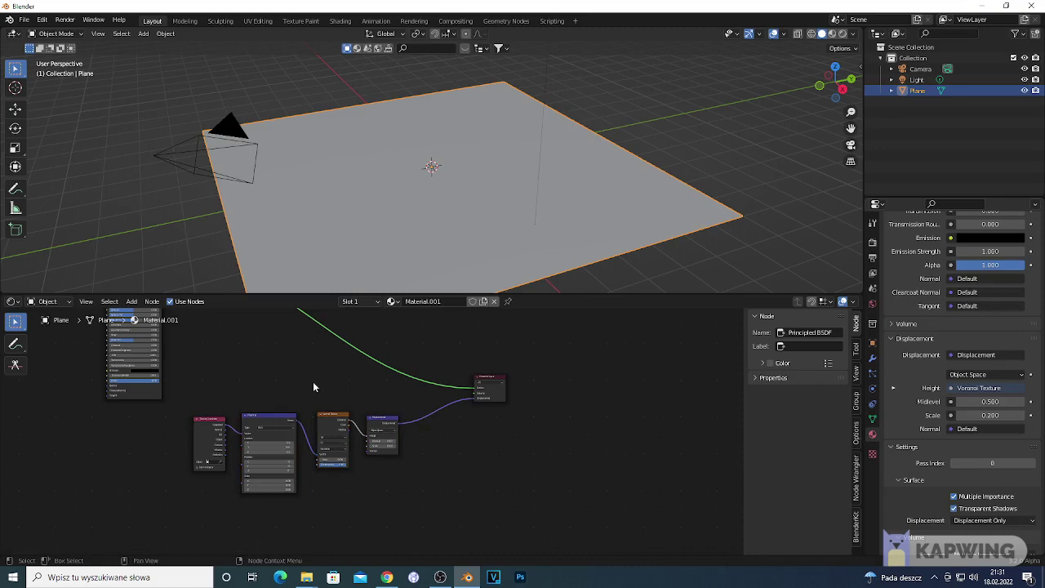
pyautogui.moveTo(312, 387); pyautogui.dragTo(425, 462)
pyautogui.moveTo(321, 423); pyautogui.dragTo(384, 419)
# Add a Noise Texture node and place it unconnected below the Voronoi Texture node.
pyautogui.scroll(5, 322, 457)
pyautogui.hotkey('shift', 'a')
pyautogui.moveTo(325, 455)
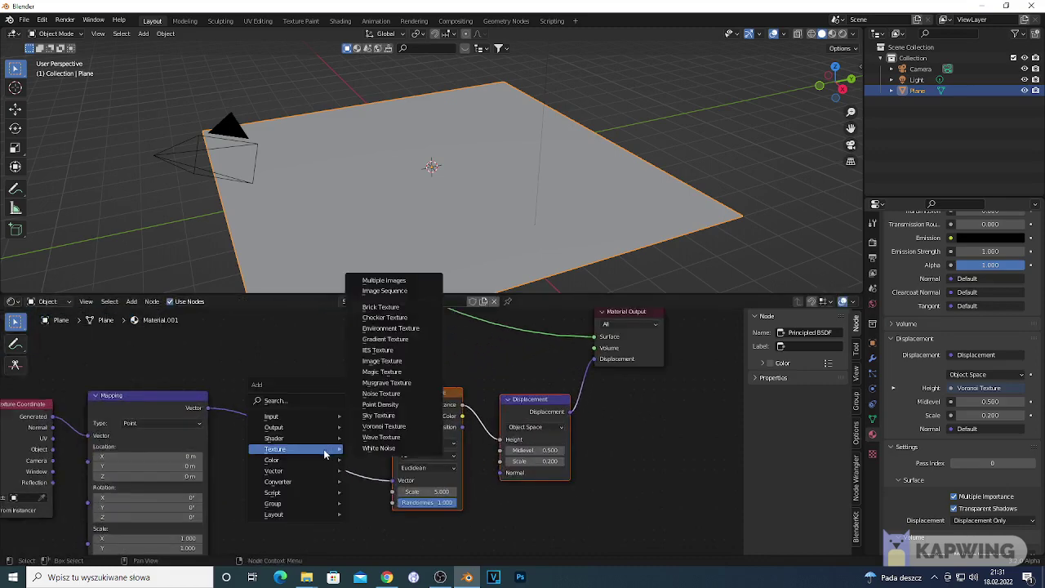
pyautogui.click(409, 399)
pyautogui.scroll(-2, 384, 531)
pyautogui.click(331, 535)
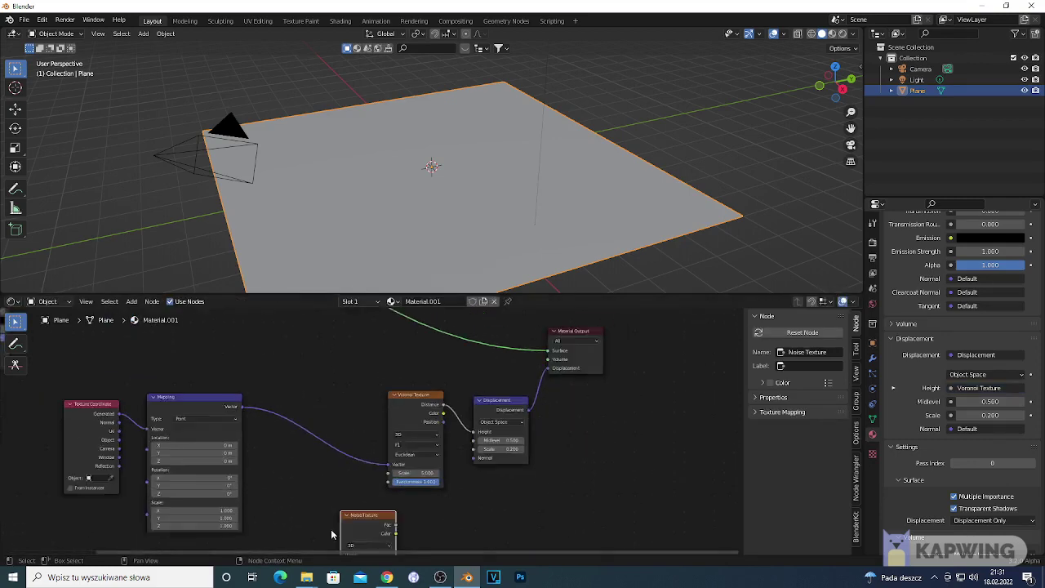
pyautogui.scroll(-2, 331, 531)
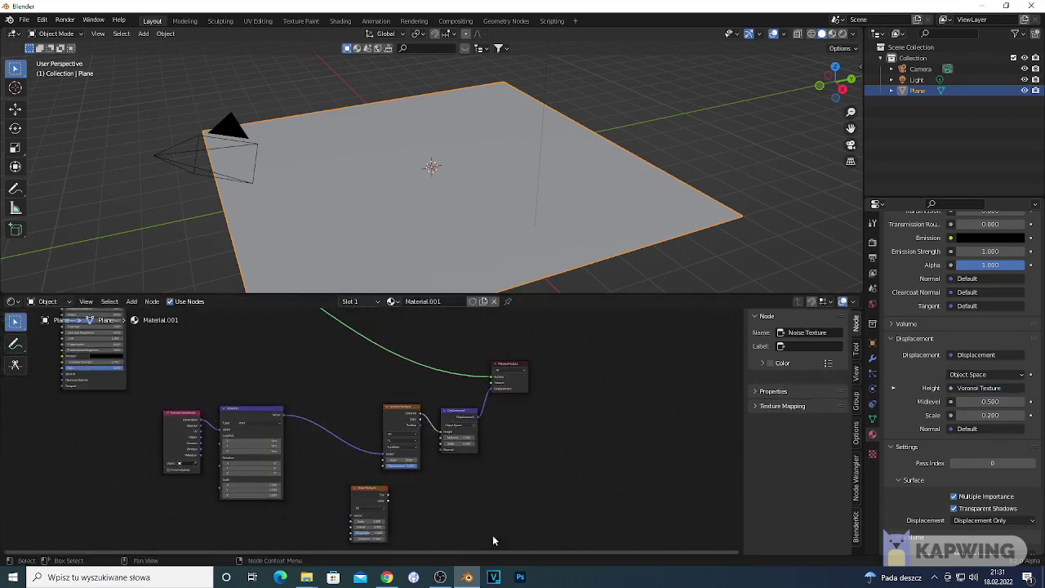
# Raise the Mapping node slightly and insert a MixRGB node into the link between the Mapping and Voronoi Texture nodes.
pyautogui.moveTo(238, 433); pyautogui.dragTo(243, 404)
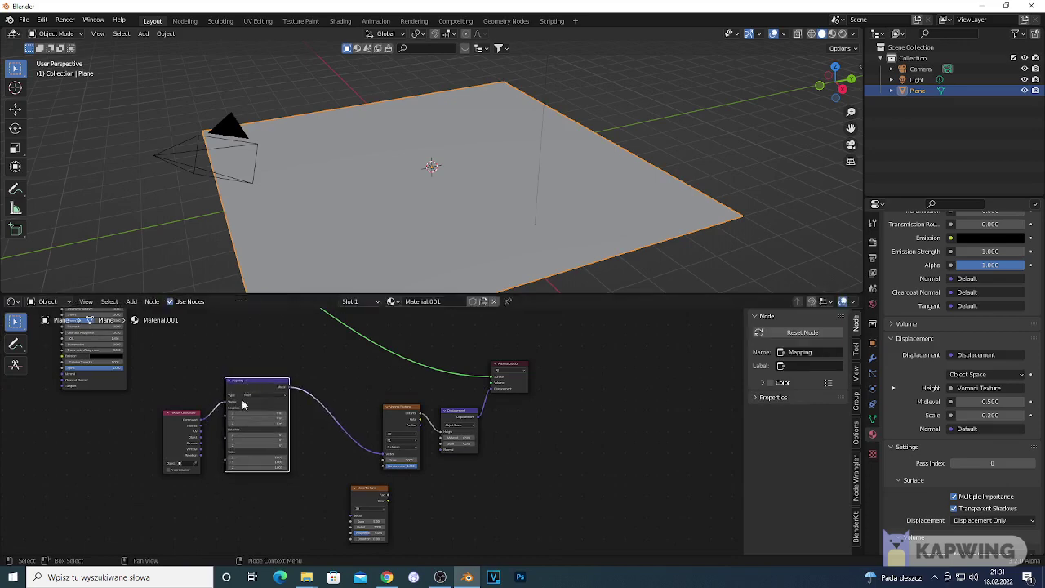
pyautogui.click(319, 473)
pyautogui.scroll(1, 319, 473)
pyautogui.hotkey('shift', 'a')
pyautogui.moveTo(314, 445)
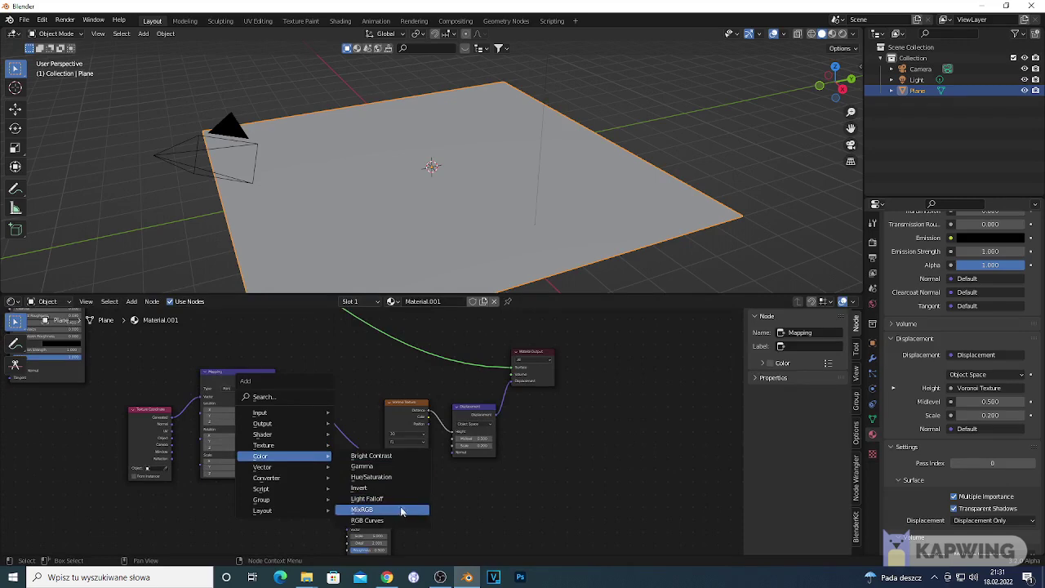
pyautogui.click(399, 512)
pyautogui.click(347, 420)
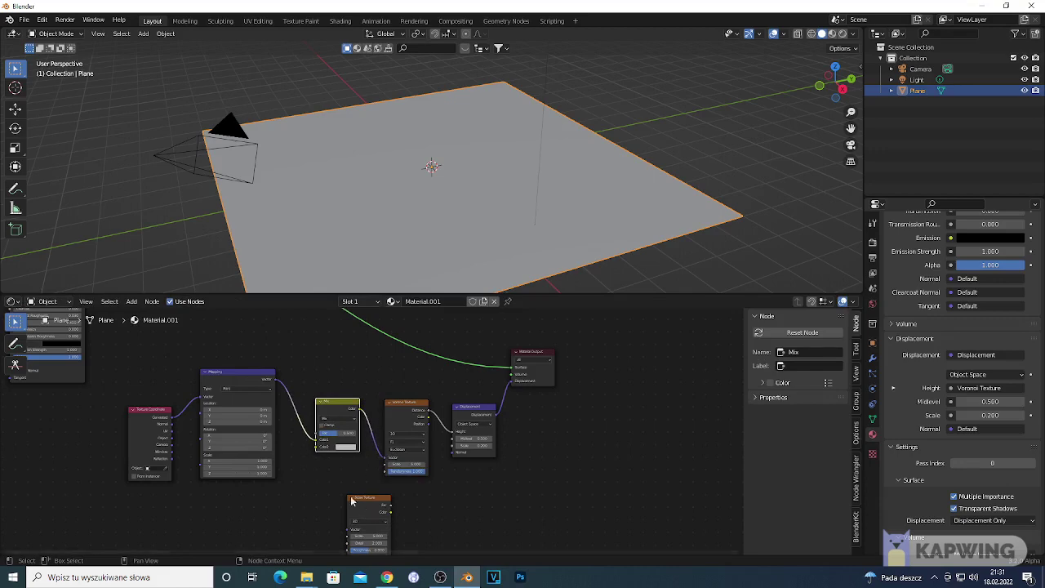
# Rearrange the Texture Coordinate, Mapping and Noise Texture nodes so that the Noise Texture sits just before and below the Mix node.
pyautogui.moveTo(368, 513); pyautogui.dragTo(300, 488)
pyautogui.moveTo(135, 452); pyautogui.dragTo(113, 404)
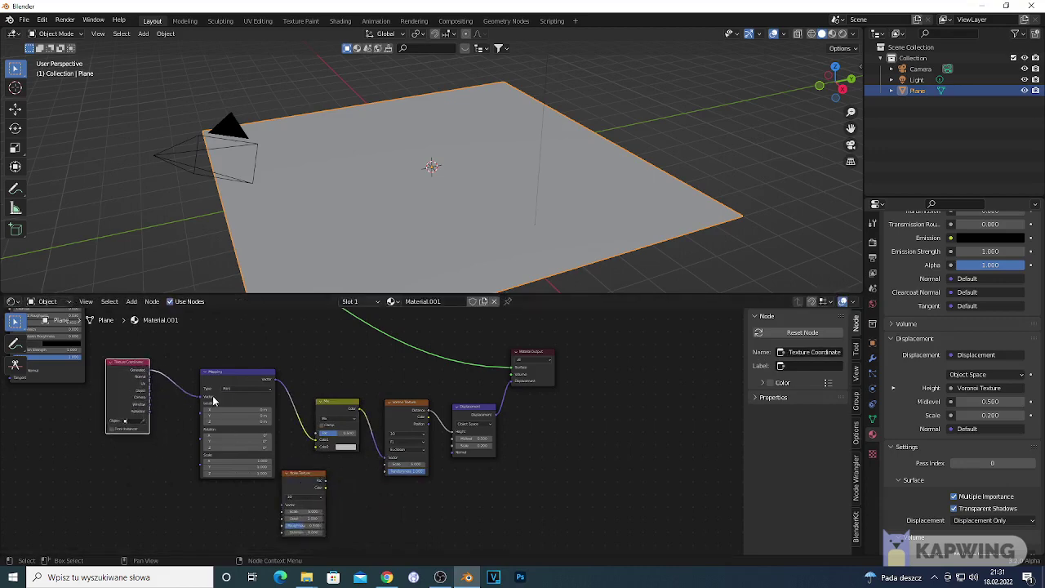
pyautogui.moveTo(247, 374); pyautogui.dragTo(214, 350)
pyautogui.moveTo(298, 482); pyautogui.dragTo(260, 443)
# Connect the Noise Texture's Color output to the Mix node's Color2 input.
pyautogui.scroll(1, 277, 469)
pyautogui.scroll(1, 278, 470)
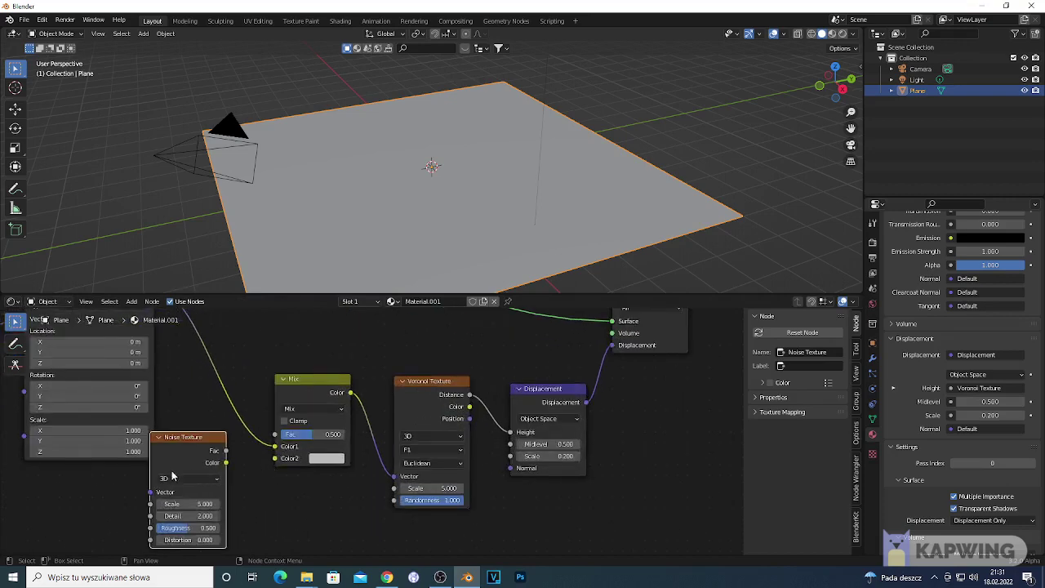
pyautogui.scroll(1, 155, 468)
pyautogui.click(301, 375)
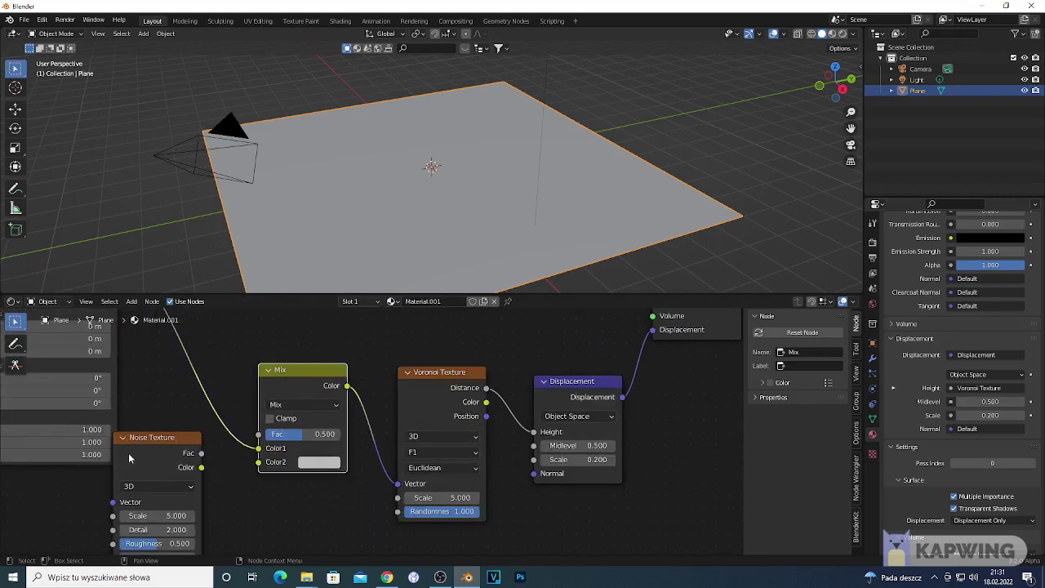
pyautogui.keyDown('shift'); pyautogui.click(189, 438); pyautogui.keyUp('shift')
pyautogui.click(316, 389)
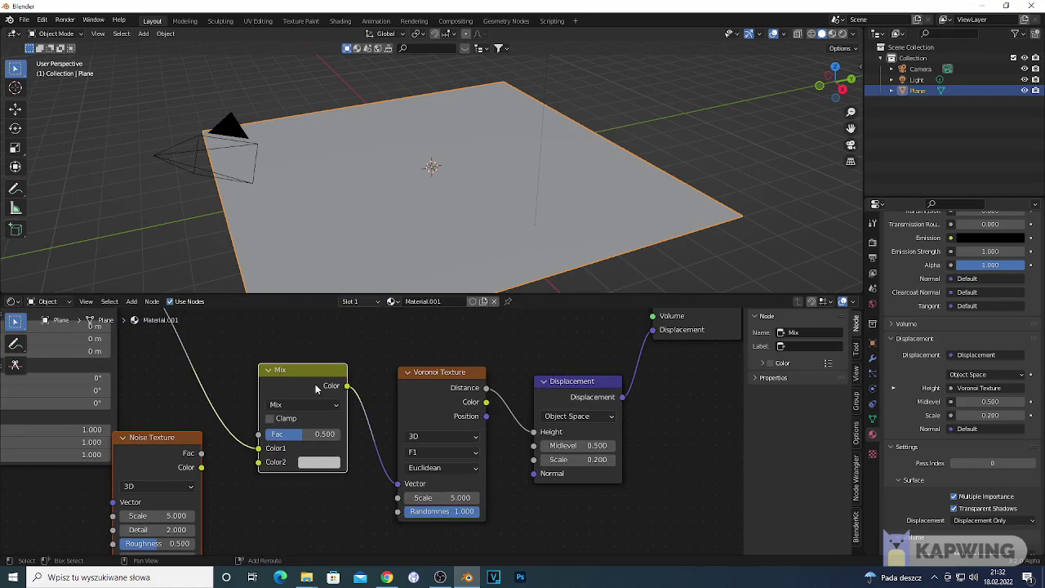
pyautogui.press('f')
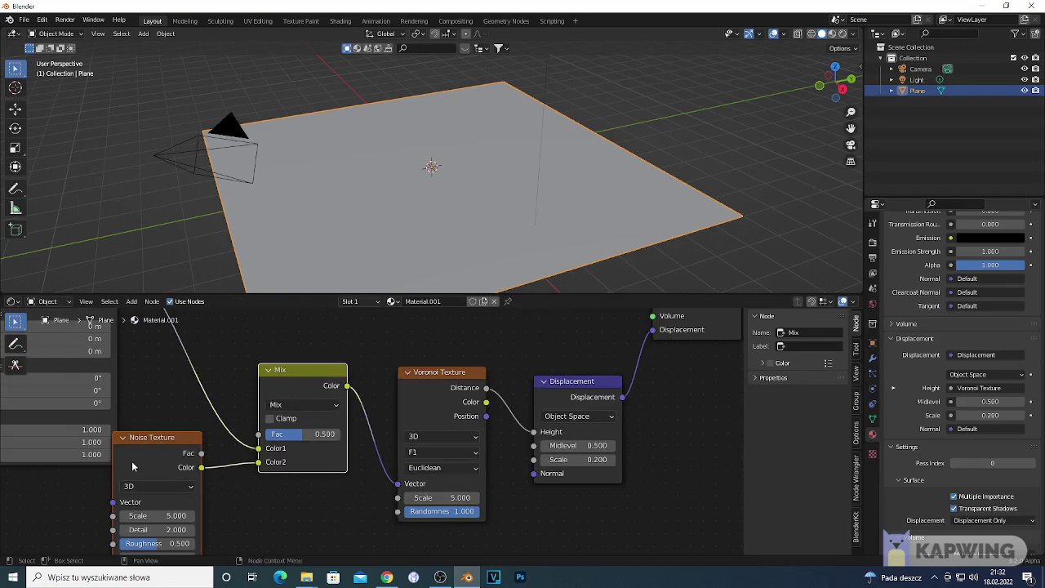
# Shift the connected displacement nodes toward the Material Output and set the Noise Texture's Detail to 6.200.
pyautogui.scroll(-4, 167, 484)
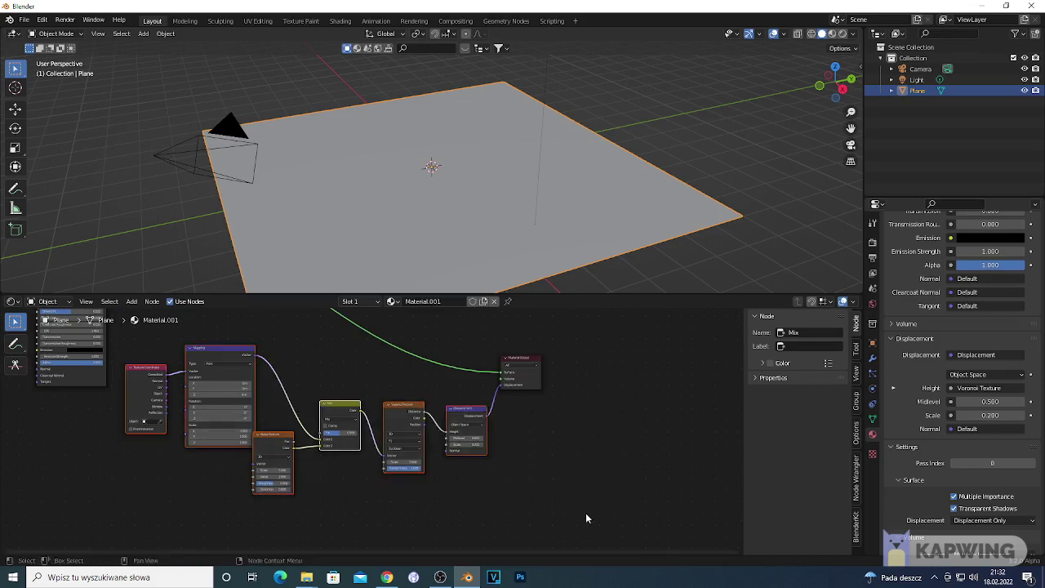
pyautogui.moveTo(202, 352); pyautogui.dragTo(263, 335)
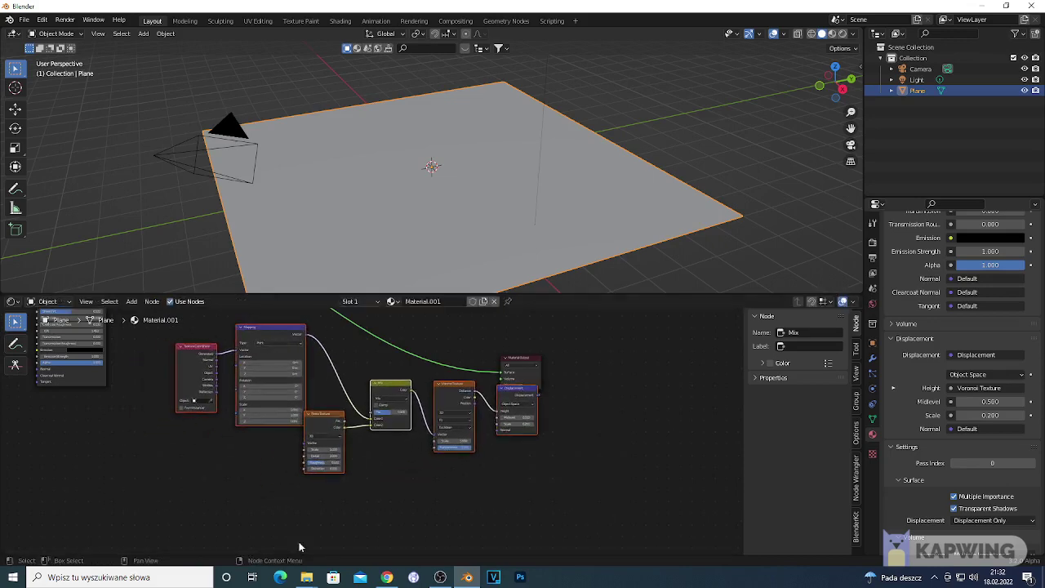
pyautogui.scroll(5, 241, 389)
pyautogui.moveTo(240, 384); pyautogui.dragTo(241, 391)
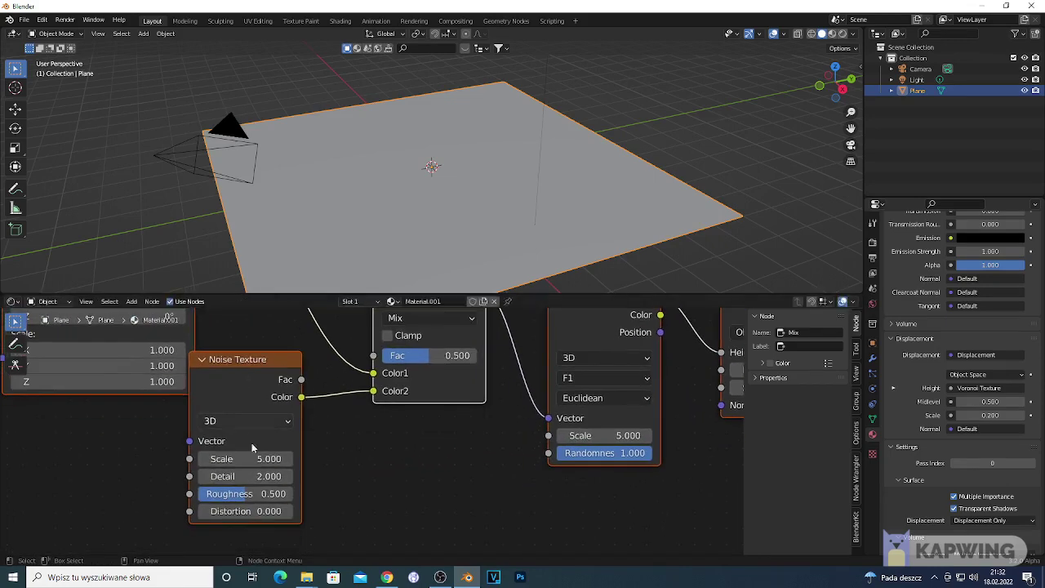
pyautogui.moveTo(245, 476); pyautogui.dragTo(277, 476)
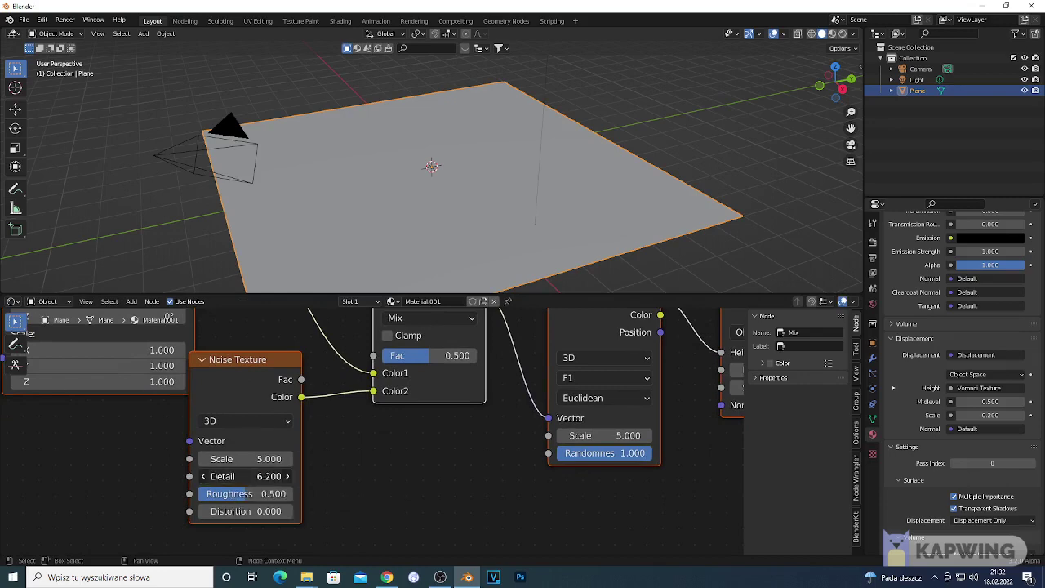
# Tune the Mix node's Fac to 0.158, checking the displacement in Rendered viewport shading before returning to Solid.
pyautogui.moveTo(442, 379); pyautogui.dragTo(423, 397)
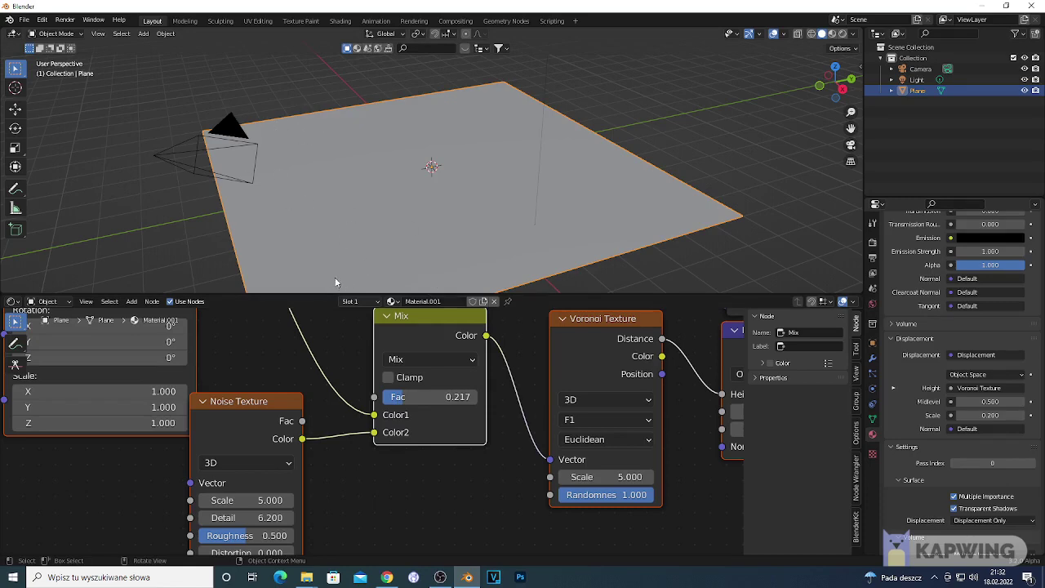
pyautogui.click(842, 33)
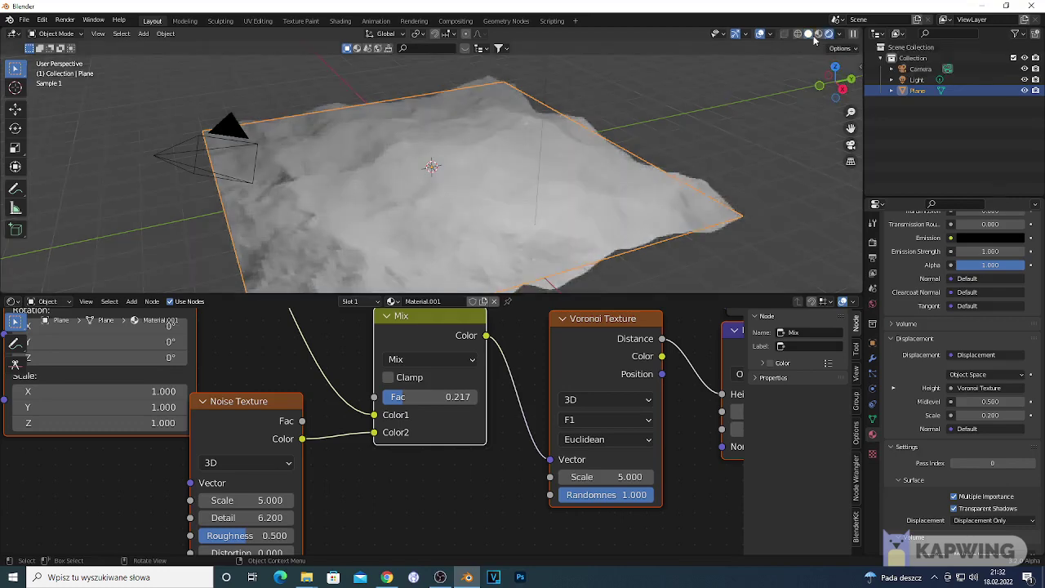
pyautogui.click(809, 34)
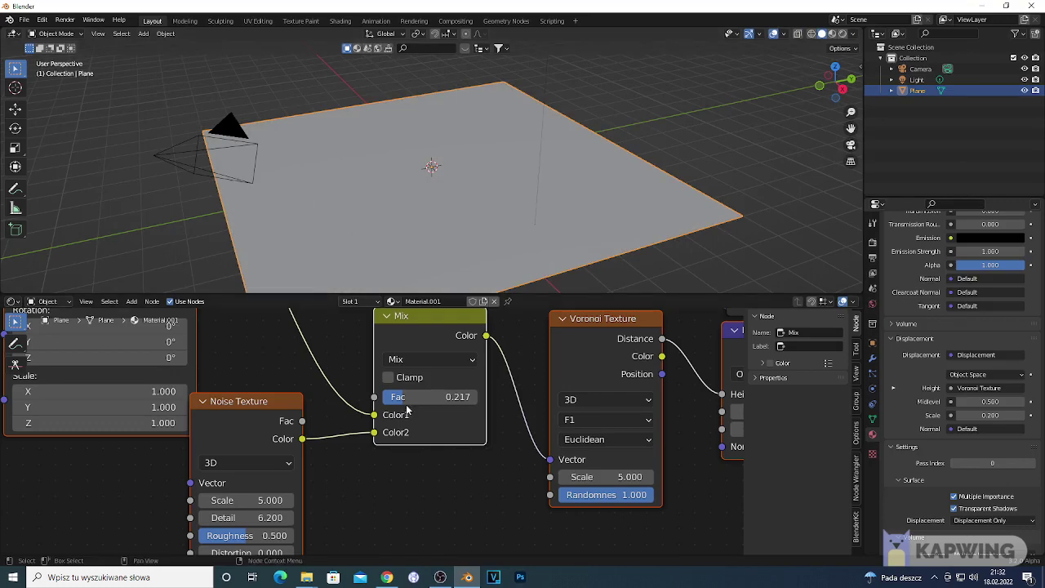
pyautogui.keyDown('shift'); pyautogui.scroll(-2, 249, 474); pyautogui.keyUp('shift')
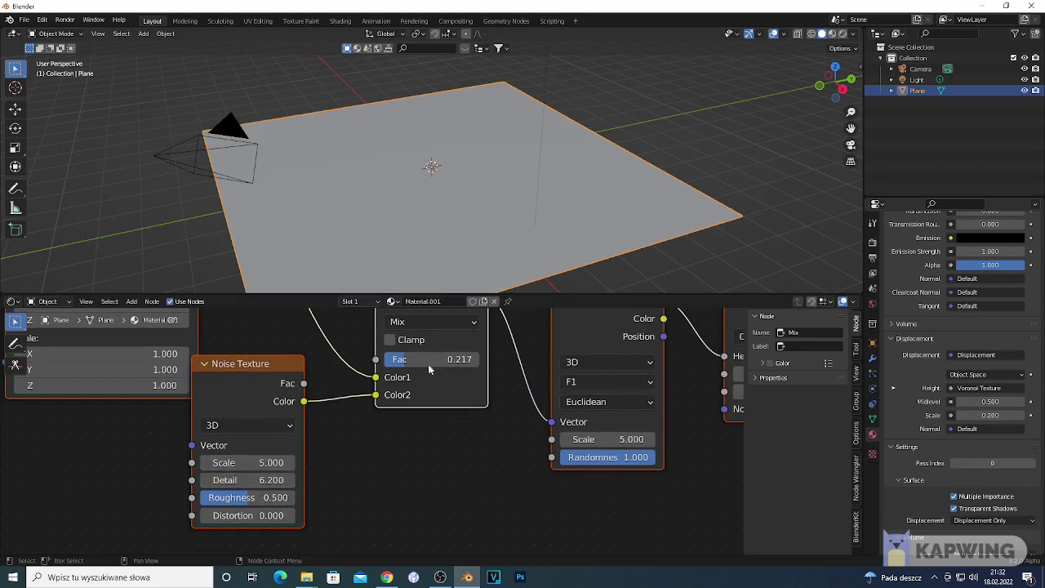
pyautogui.moveTo(433, 357); pyautogui.dragTo(401, 364)
# Move the Material Output and Displacement nodes further along to leave a gap after the Voronoi Texture node.
pyautogui.scroll(-3, 416, 487)
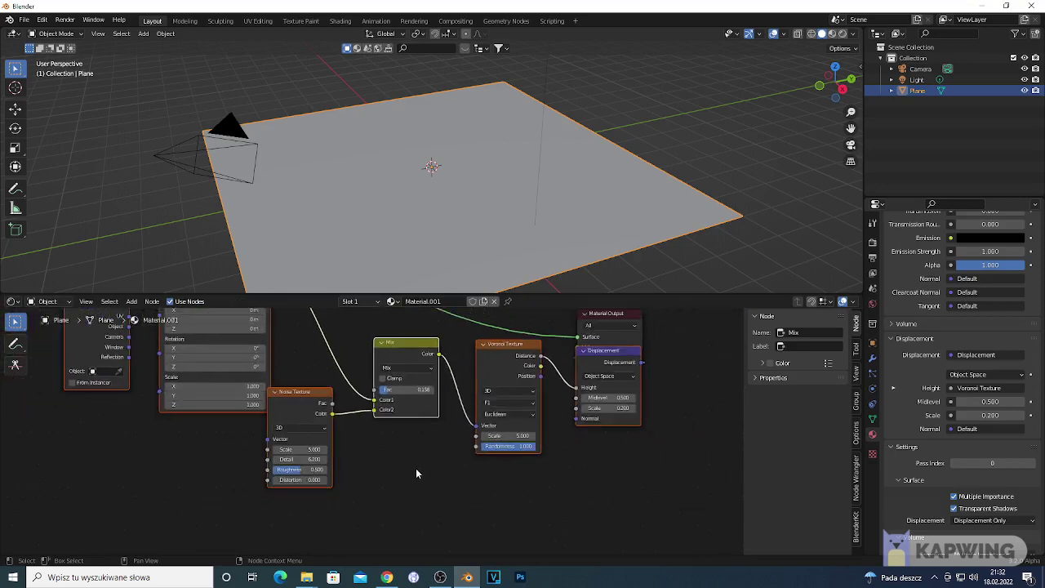
pyautogui.scroll(-3, 415, 470)
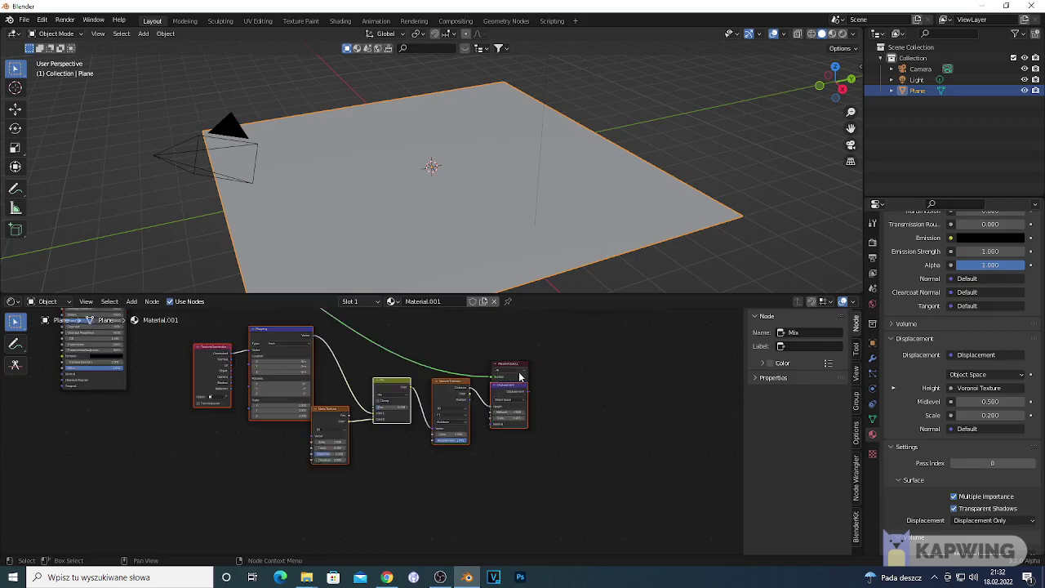
pyautogui.moveTo(520, 377); pyautogui.dragTo(670, 366)
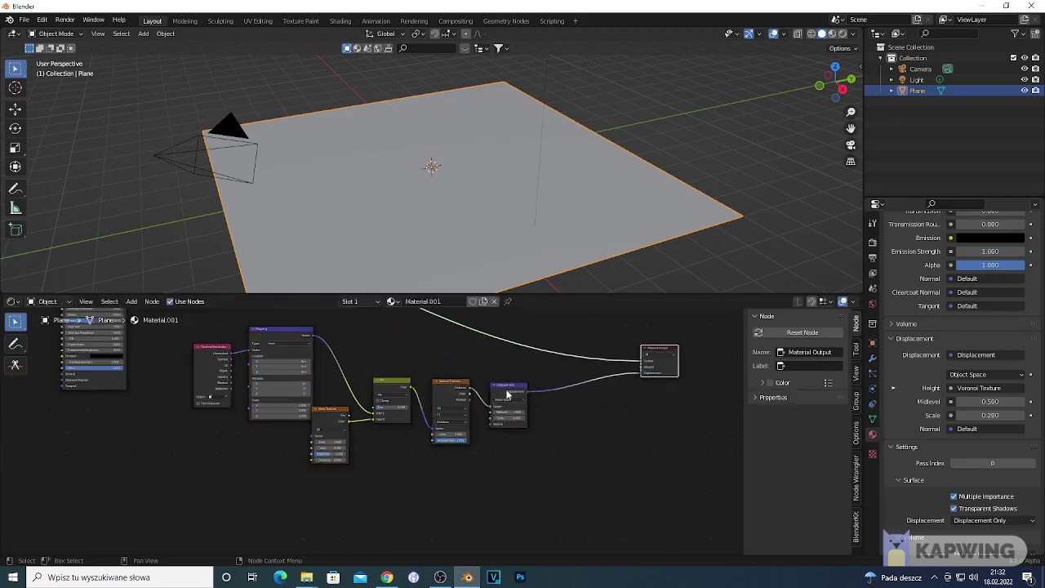
pyautogui.moveTo(507, 395); pyautogui.dragTo(577, 399)
pyautogui.scroll(3, 500, 451)
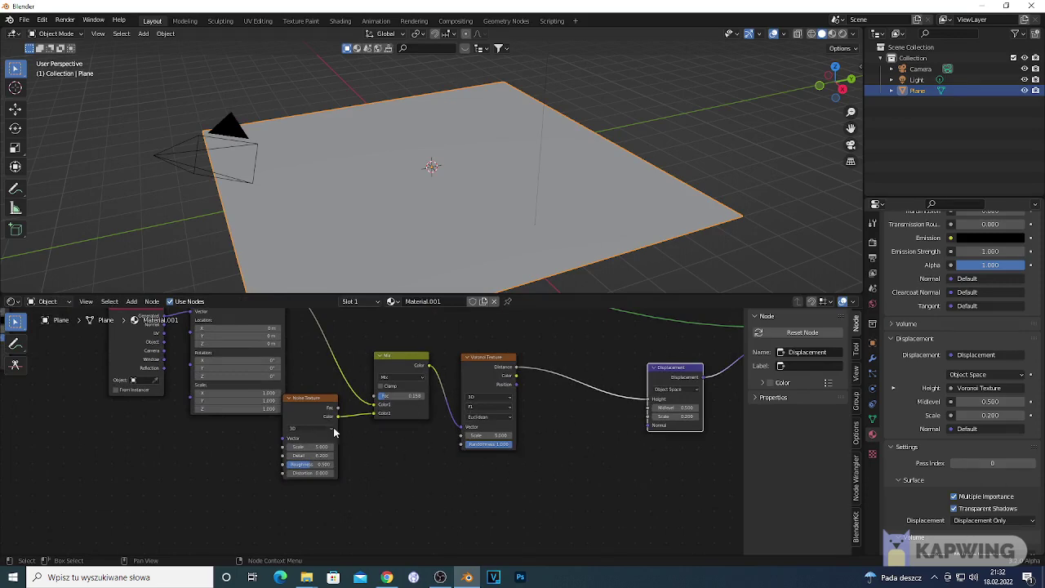
# Insert a second MixRGB node into the link between the Voronoi Texture's Distance output and the Displacement node's Height input.
pyautogui.scroll(-4, 415, 513)
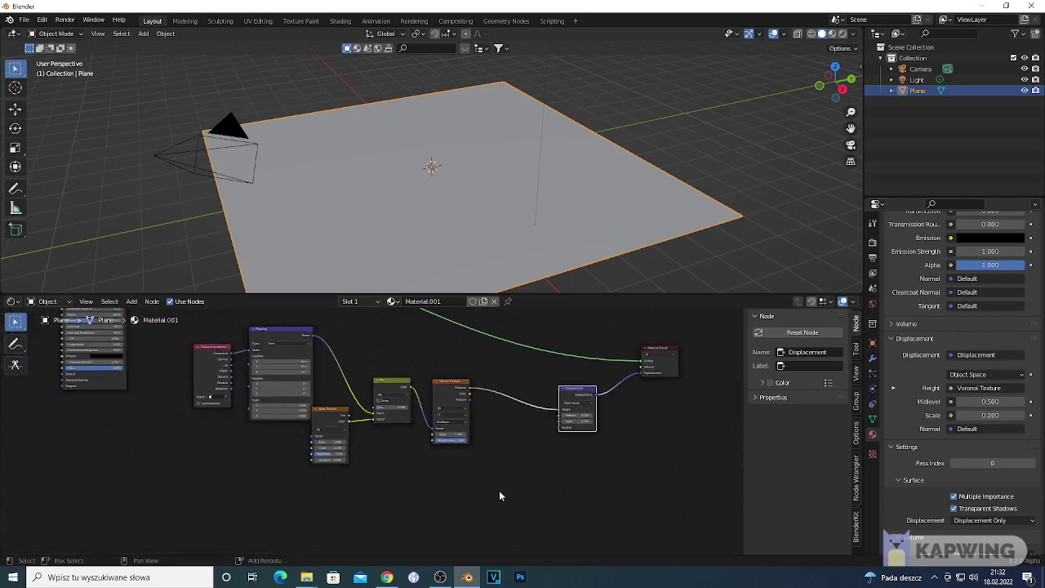
pyautogui.hotkey('shift', 'a')
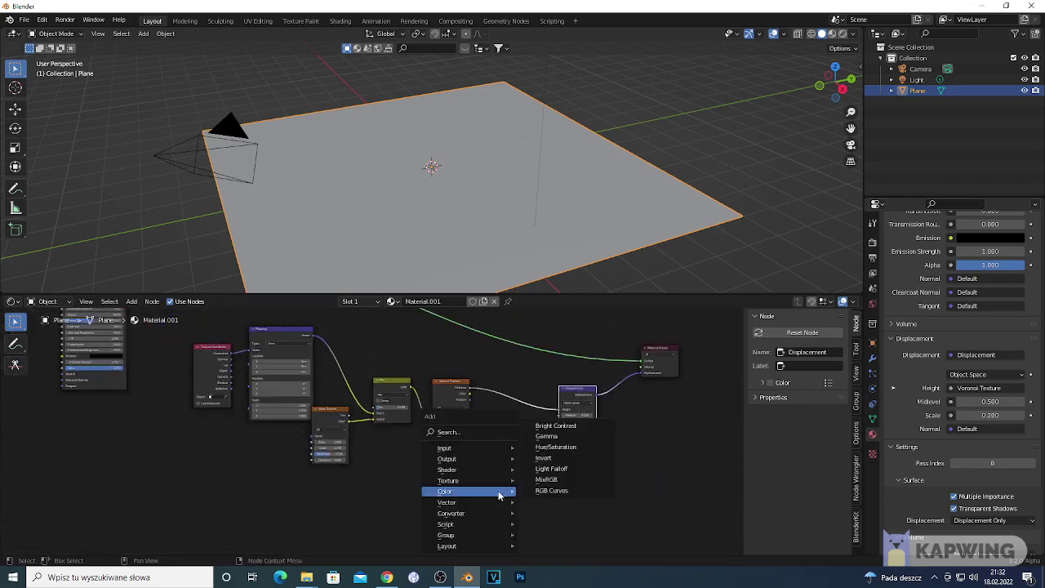
pyautogui.click(583, 482)
pyautogui.click(531, 425)
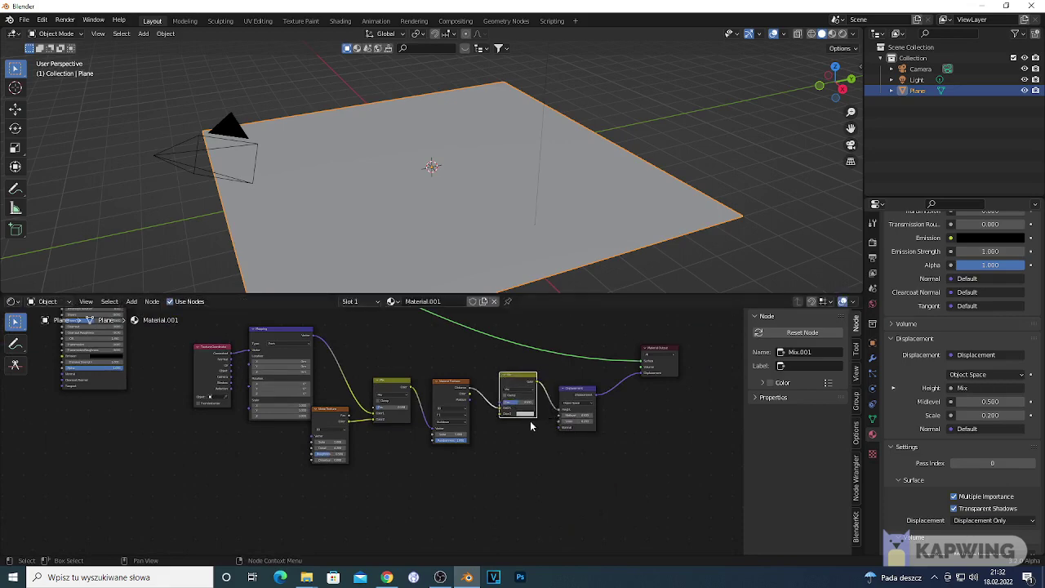
# Nudge the Voronoi Texture node up and place a duplicate of the Noise Texture node below it.
pyautogui.scroll(3, 531, 425)
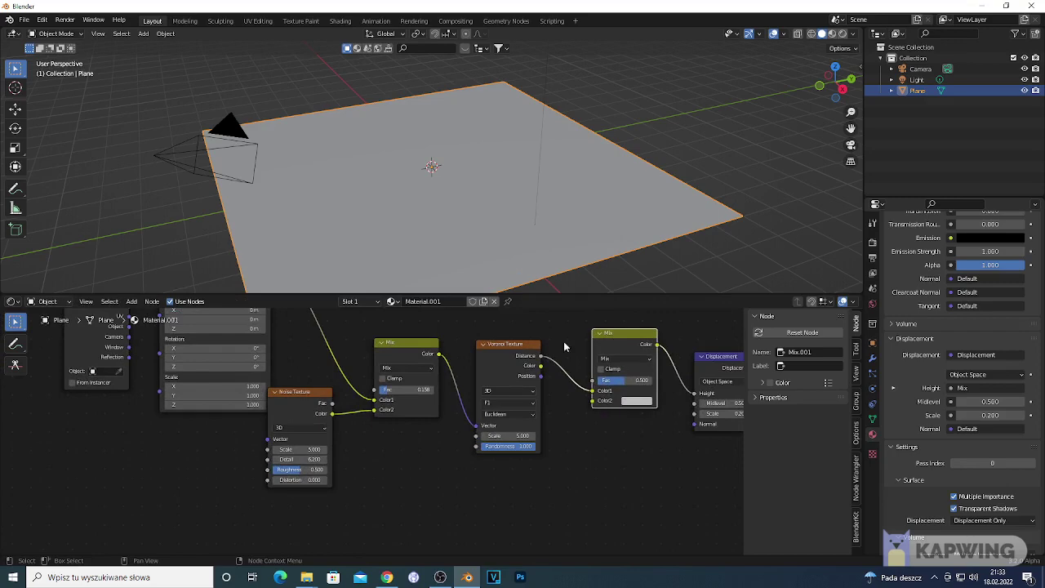
pyautogui.moveTo(506, 344); pyautogui.dragTo(495, 330)
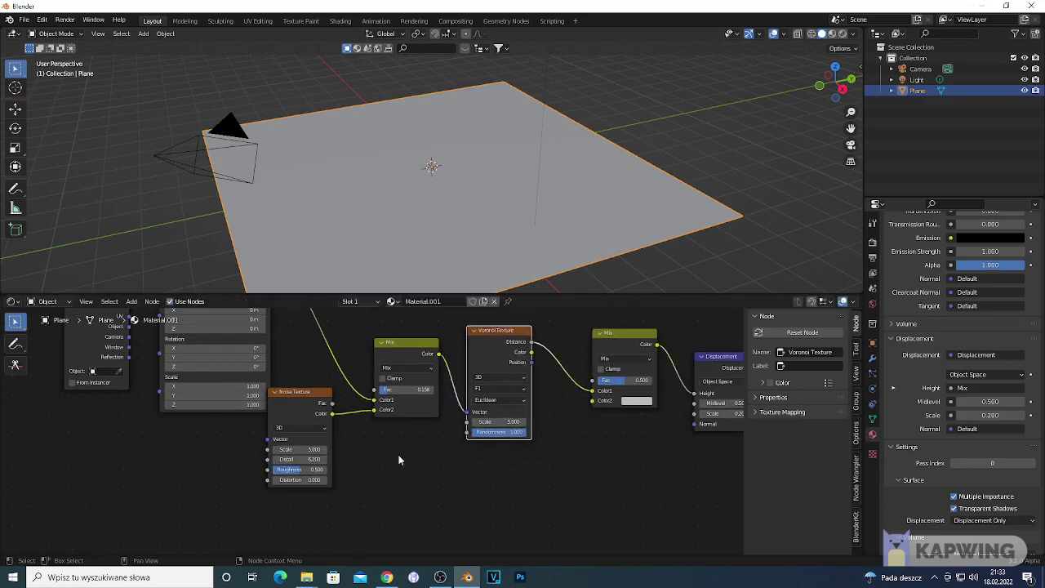
pyautogui.scroll(2, 402, 494)
pyautogui.click(269, 400)
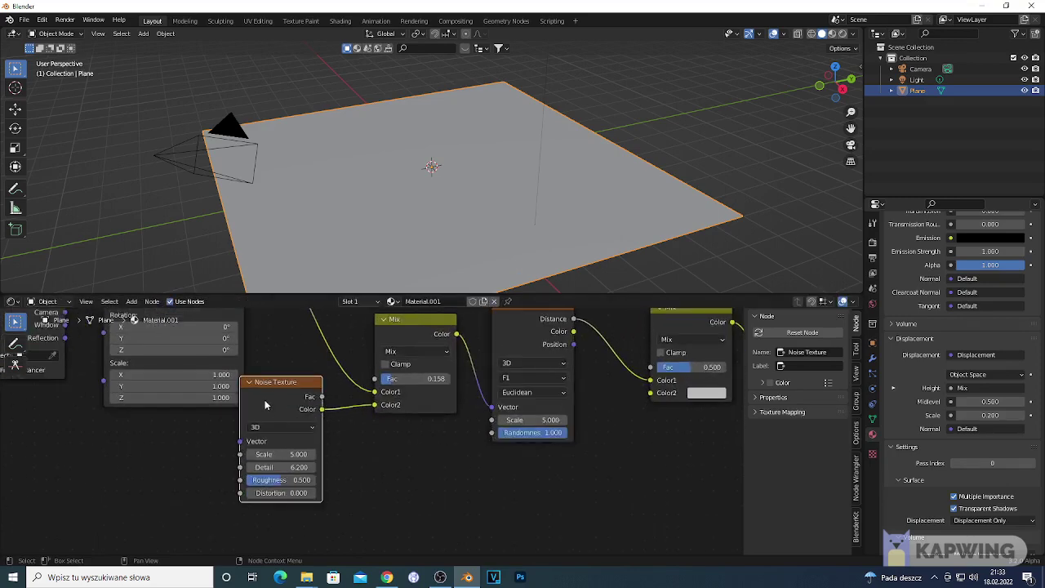
pyautogui.hotkey('shift', 'd')
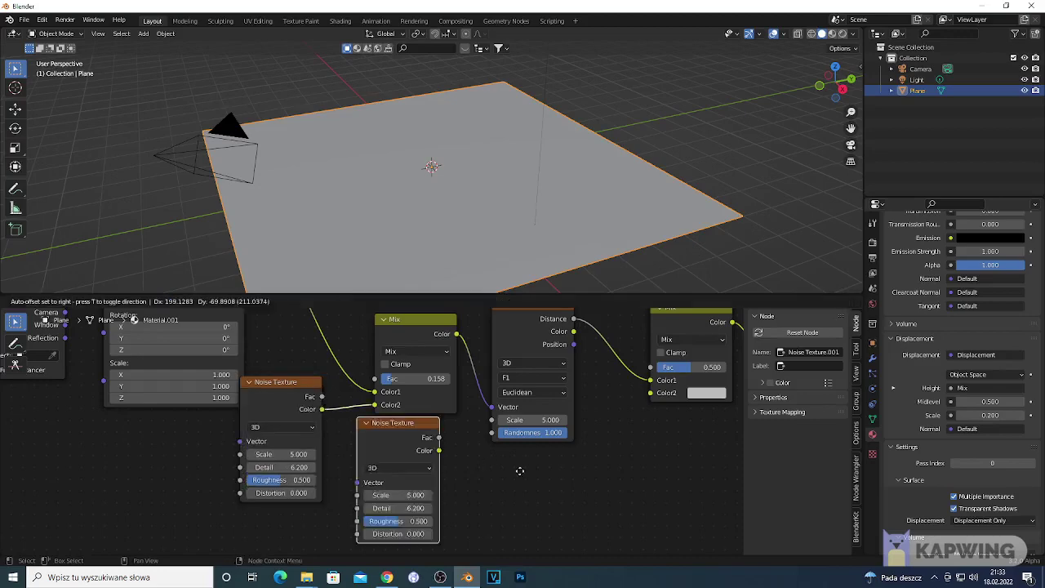
pyautogui.click(590, 477)
pyautogui.scroll(-1, 591, 476)
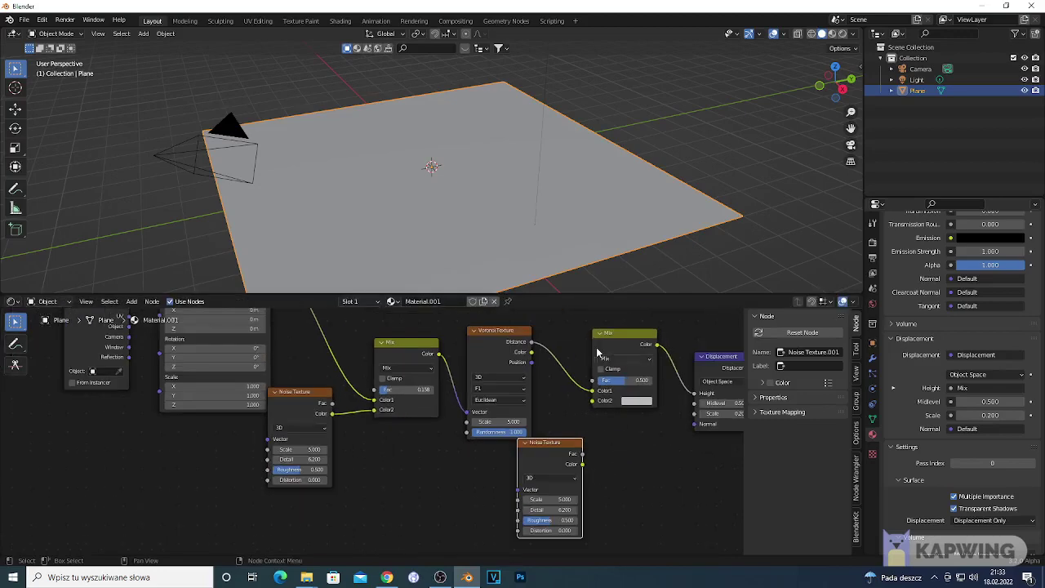
# Move the second Mix node closer to the Displacement node and the duplicated Noise Texture back beneath the Voronoi Texture.
pyautogui.moveTo(614, 344); pyautogui.dragTo(628, 362)
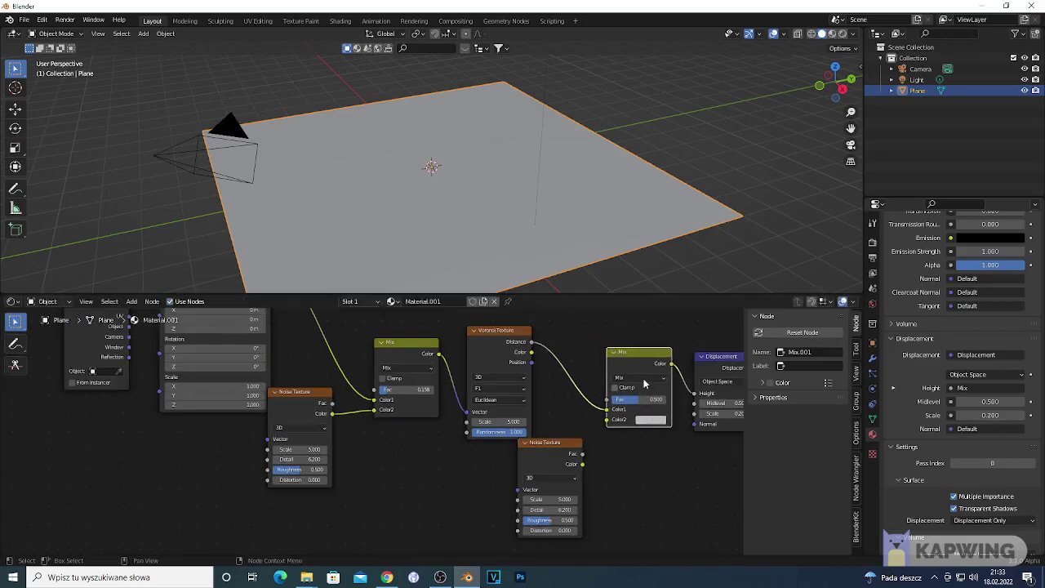
pyautogui.scroll(1, 654, 396)
pyautogui.scroll(1, 660, 404)
pyautogui.moveTo(618, 468); pyautogui.dragTo(539, 454)
pyautogui.scroll(-1, 570, 458)
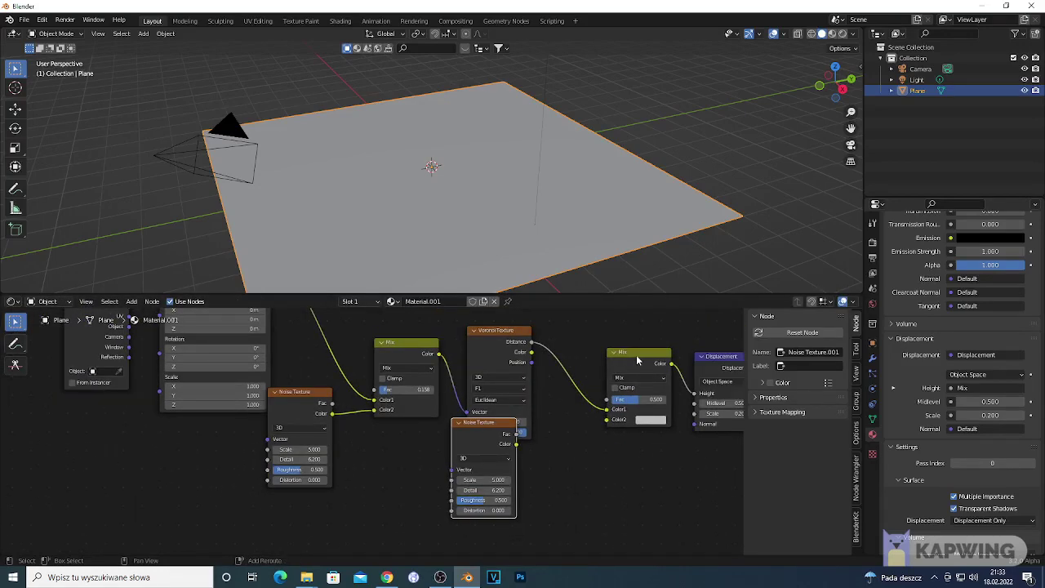
pyautogui.click(636, 355)
pyautogui.moveTo(516, 443); pyautogui.dragTo(608, 399)
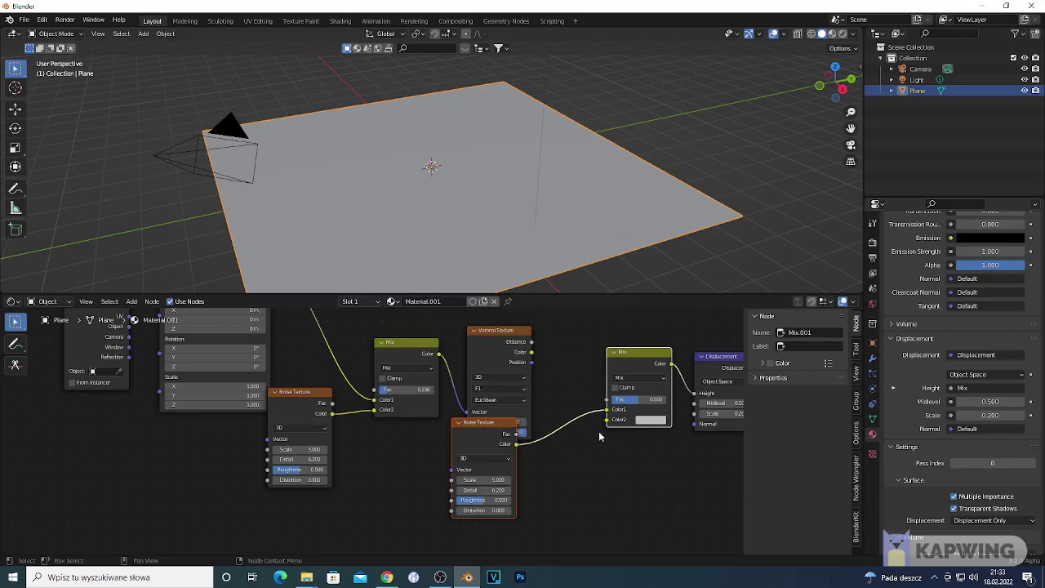
pyautogui.hotkey('ctrl', 'z')
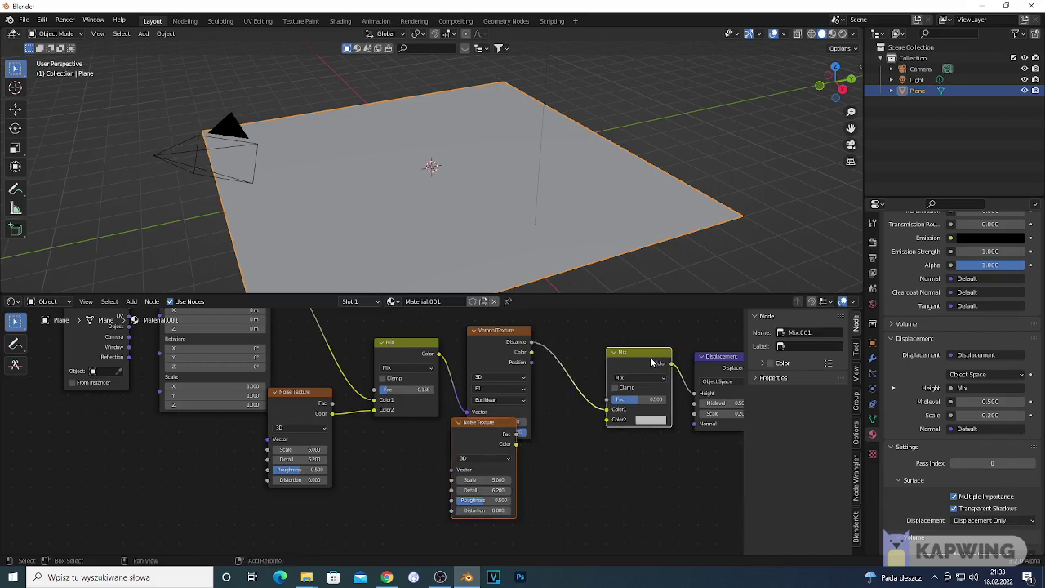
pyautogui.hotkey('ctrl', 'shift', 'z')
pyautogui.hotkey('ctrl', 'z')
# Reposition the duplicated Noise Texture beneath the Voronoi Texture and link its Color output to the second Mix node's Color2 input.
pyautogui.scroll(-1, 469, 437)
pyautogui.moveTo(463, 451); pyautogui.dragTo(508, 458)
pyautogui.moveTo(668, 374); pyautogui.dragTo(609, 364)
pyautogui.scroll(2, 586, 460)
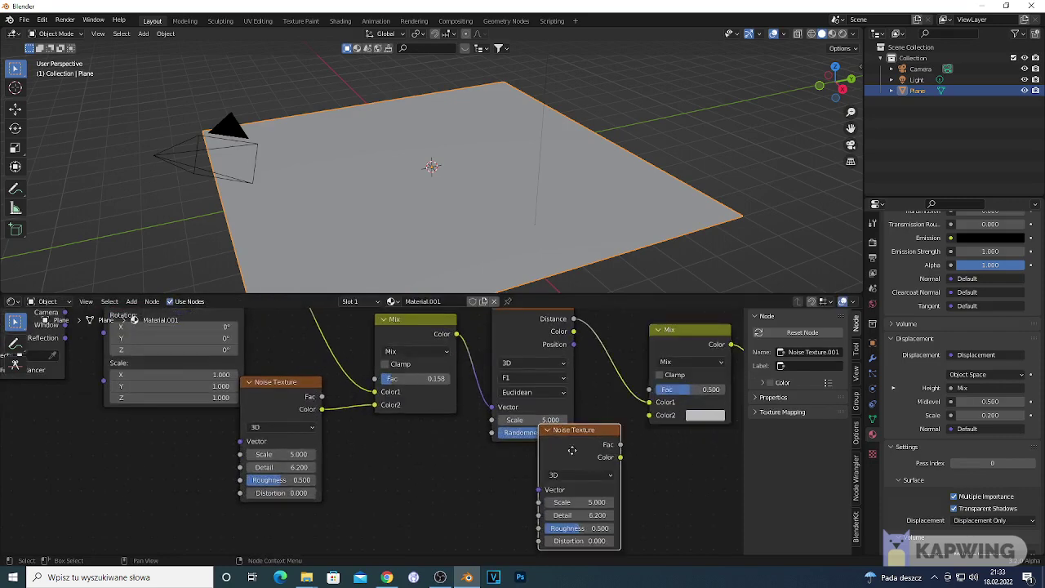
pyautogui.moveTo(586, 460); pyautogui.dragTo(544, 459)
pyautogui.moveTo(644, 392); pyautogui.dragTo(649, 402)
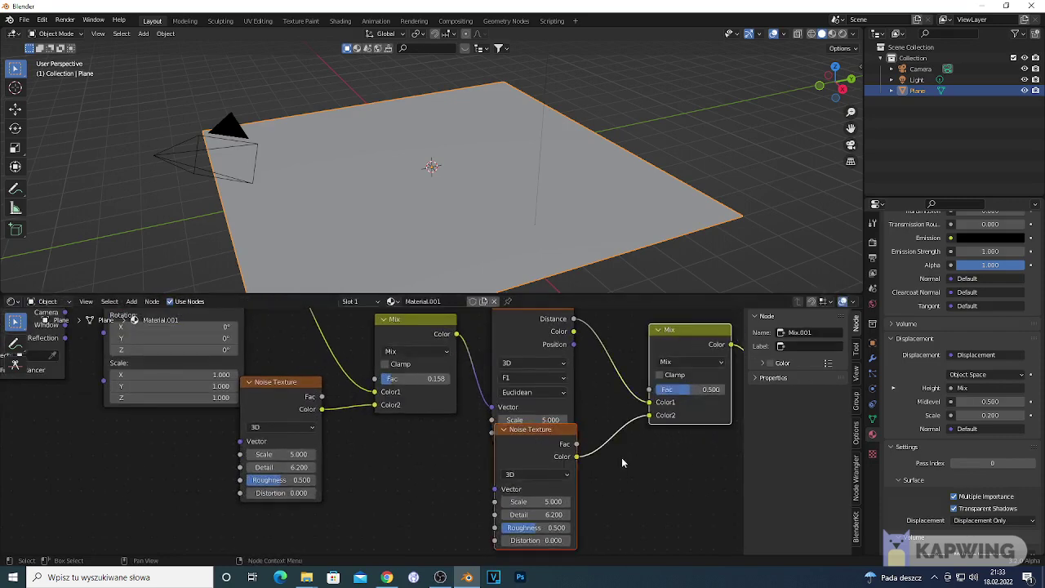
pyautogui.scroll(-2, 627, 401)
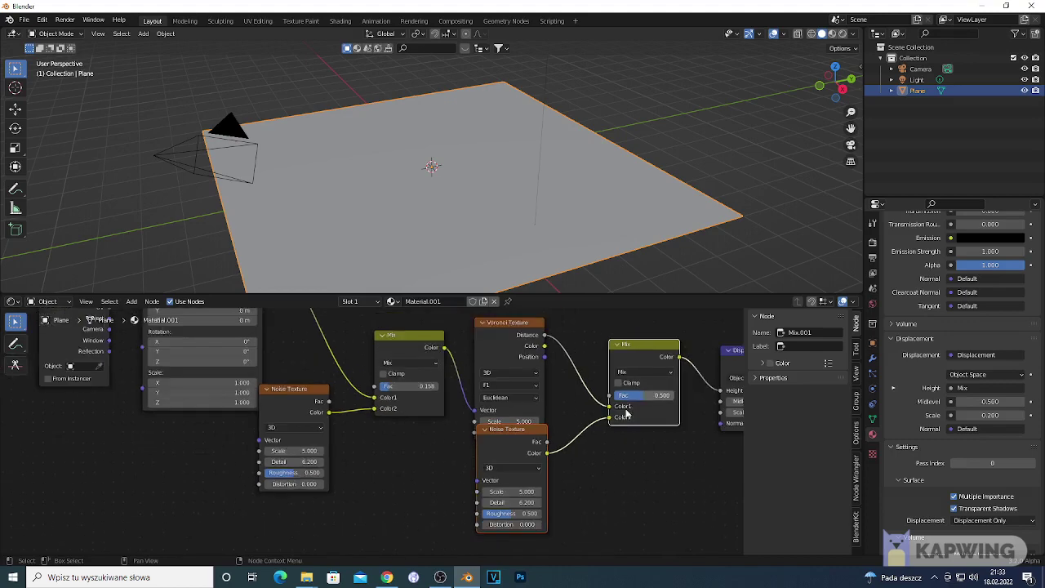
pyautogui.scroll(1, 365, 444)
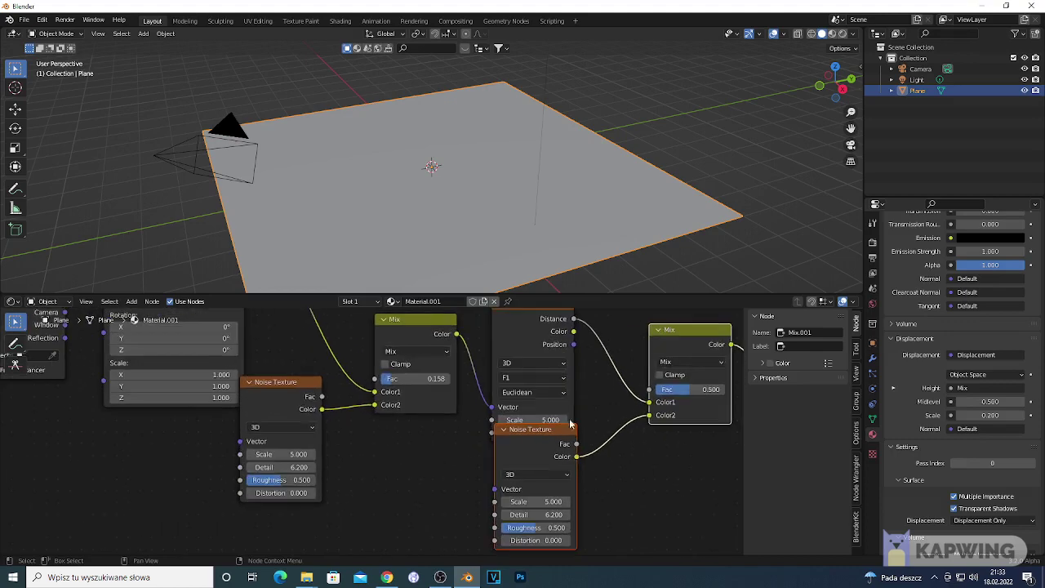
pyautogui.scroll(-2, 318, 410)
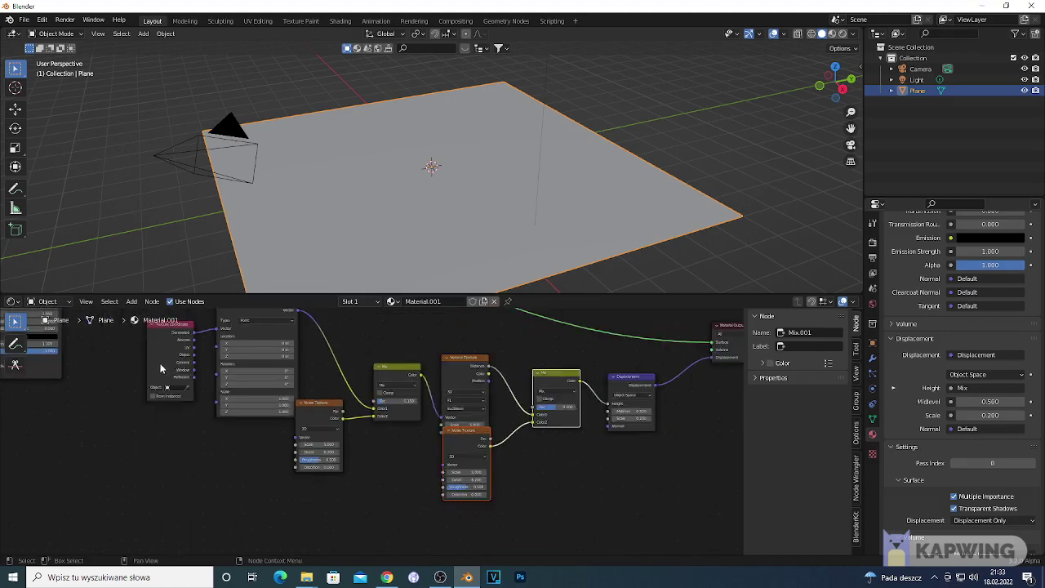
pyautogui.scroll(2, 541, 468)
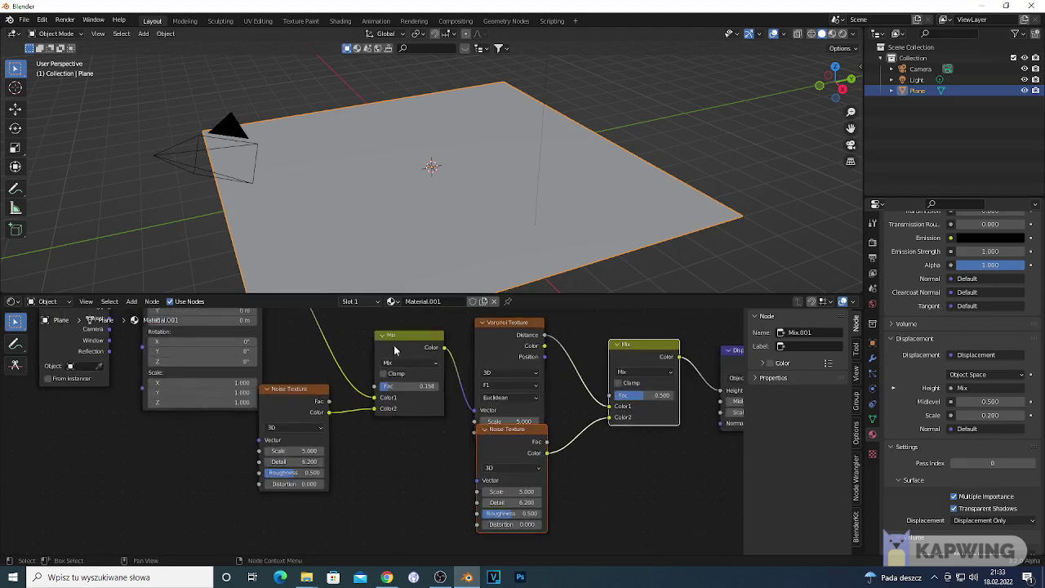
pyautogui.scroll(-2, 617, 405)
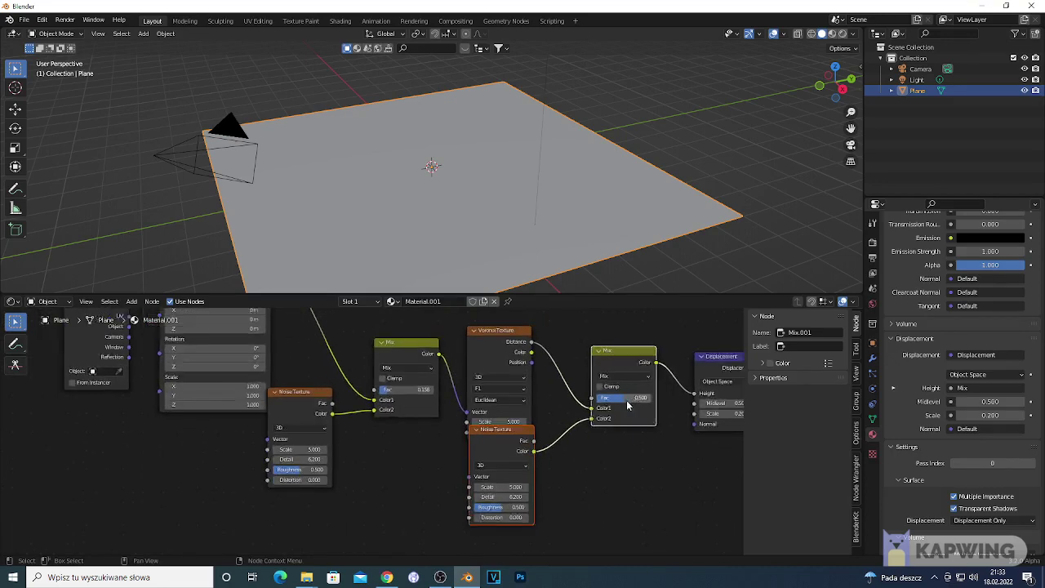
pyautogui.scroll(3, 542, 392)
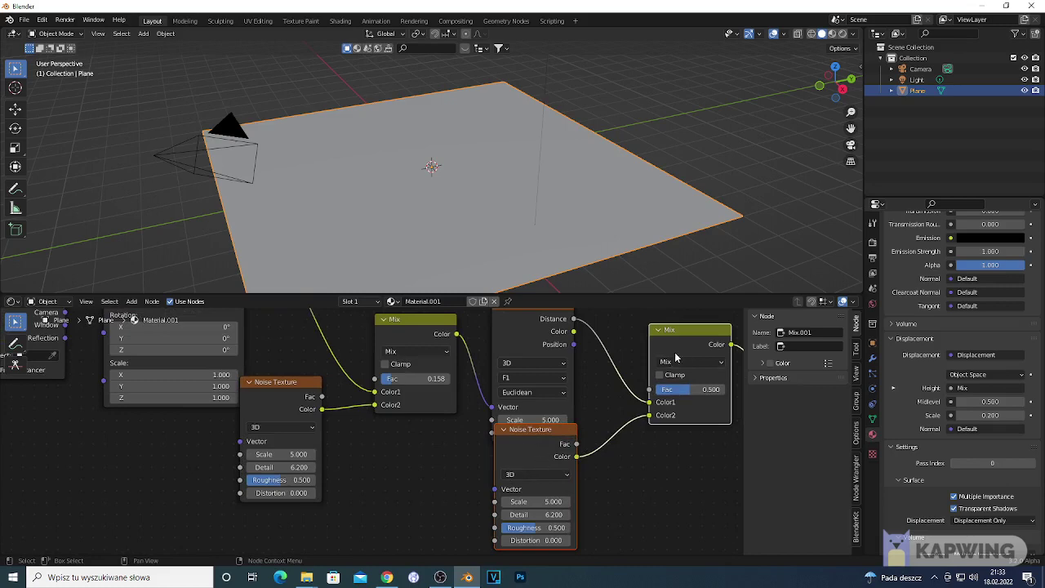
pyautogui.moveTo(684, 390); pyautogui.dragTo(692, 391)
pyautogui.press('Escape')
# Set the Scale of the duplicated Noise Texture beneath the Voronoi Texture to 1.900.
pyautogui.moveTo(542, 464); pyautogui.dragTo(544, 400)
pyautogui.scroll(2, 536, 413)
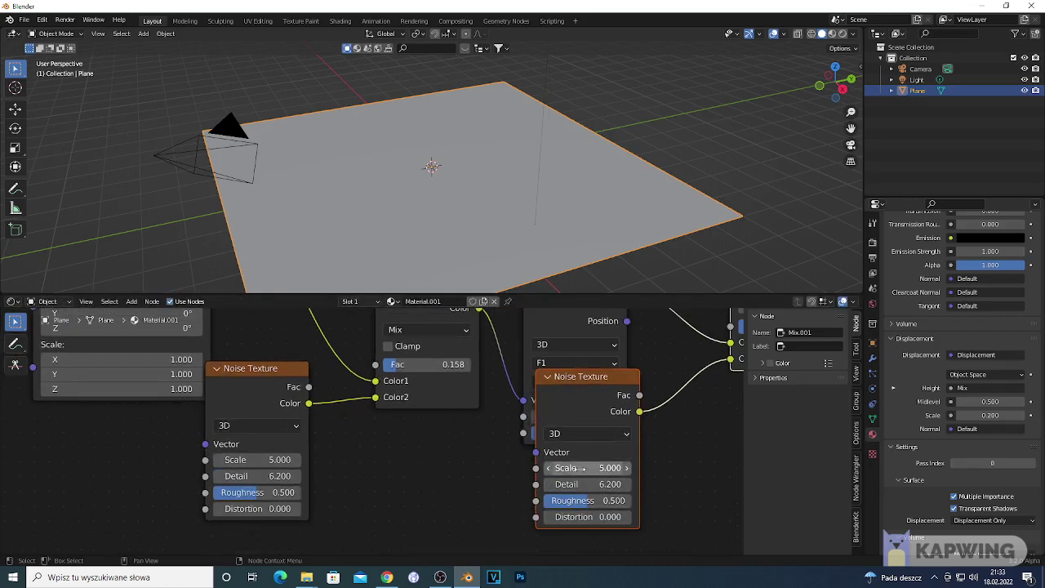
pyautogui.moveTo(587, 468); pyautogui.dragTo(612, 468)
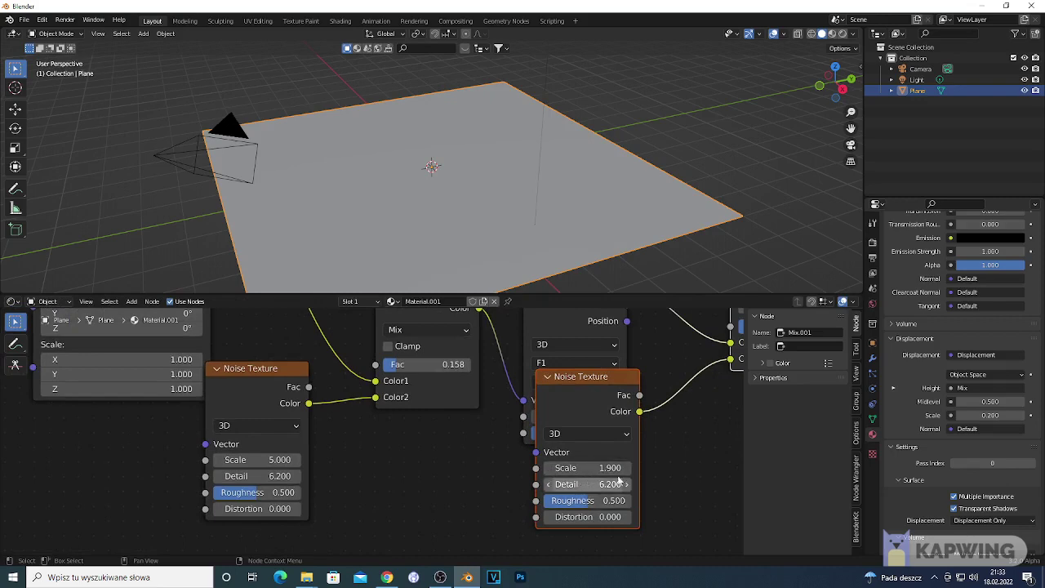
# Lower the second Mix and its Noise Texture below the Voronoi Texture, and move the Displacement node further along to widen the gap.
pyautogui.scroll(-2, 595, 414)
pyautogui.scroll(-2, 648, 435)
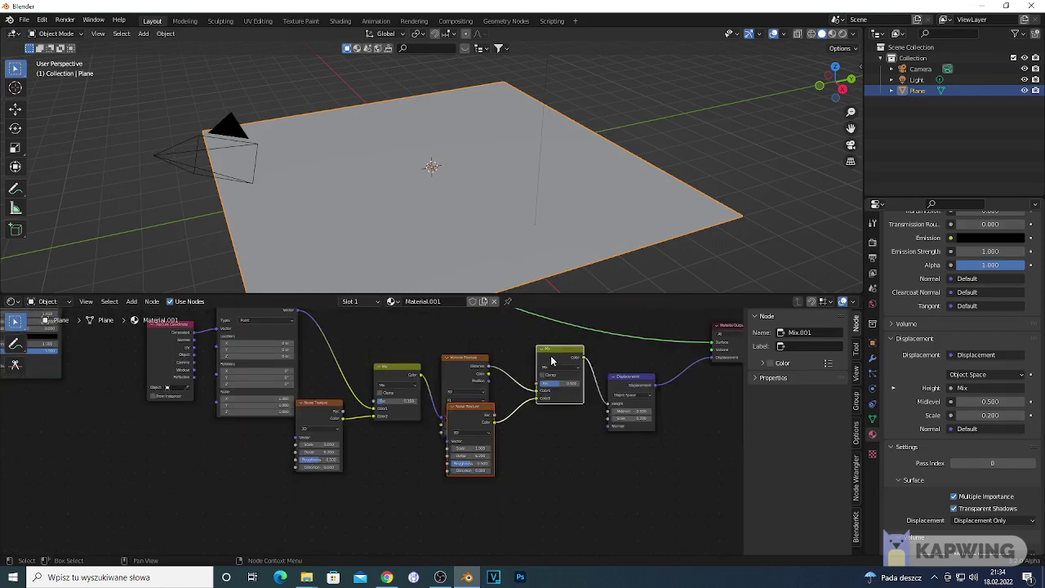
pyautogui.moveTo(549, 351); pyautogui.dragTo(525, 420)
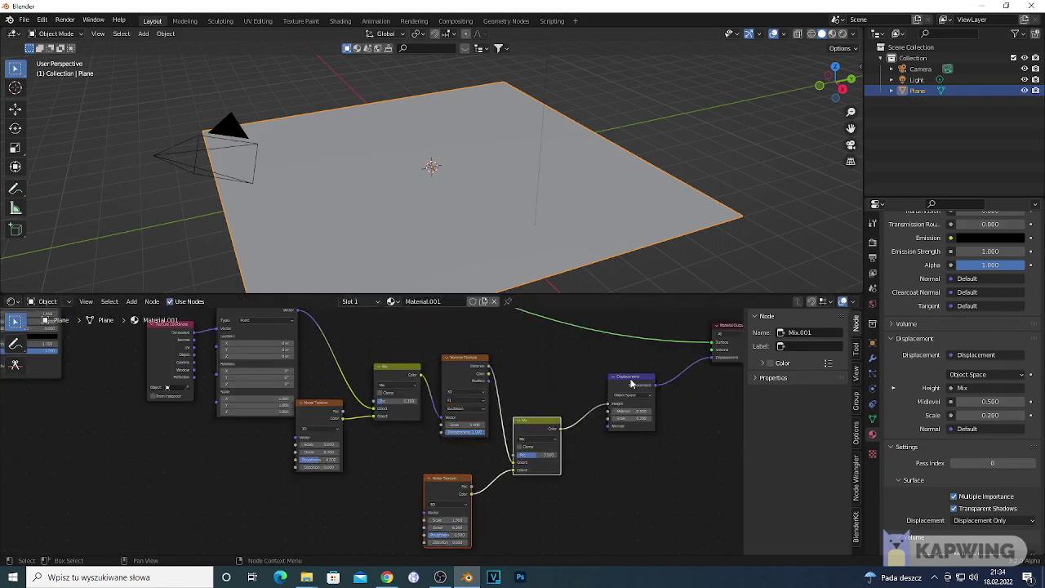
pyautogui.moveTo(634, 384); pyautogui.dragTo(672, 395)
pyautogui.scroll(-2, 539, 463)
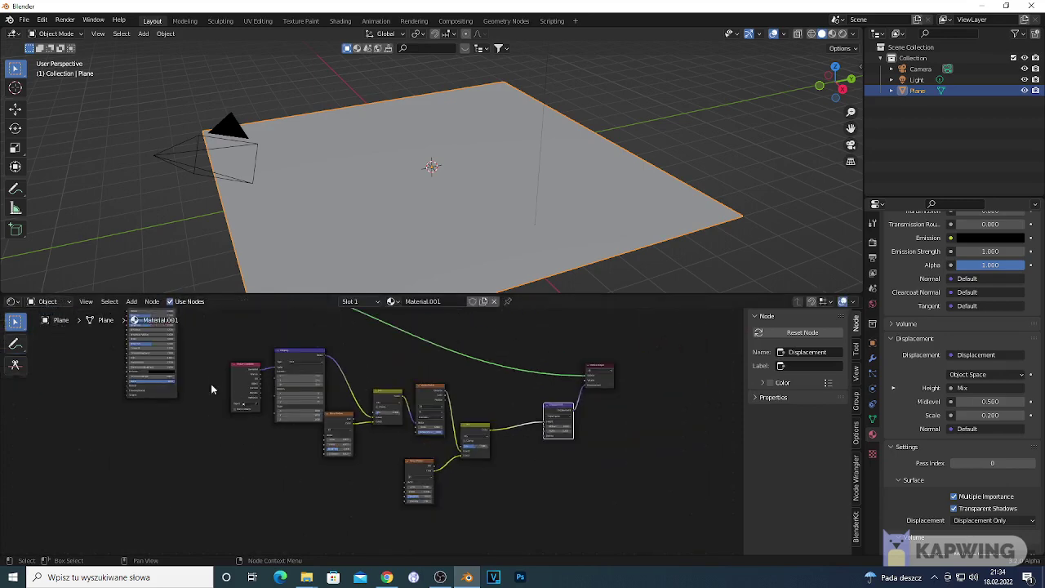
# Shift the group of coordinate, texture, mix and displacement nodes slightly closer to the main shader node.
pyautogui.moveTo(211, 388); pyautogui.dragTo(601, 521)
pyautogui.moveTo(245, 390); pyautogui.dragTo(223, 371)
pyautogui.scroll(3, 577, 452)
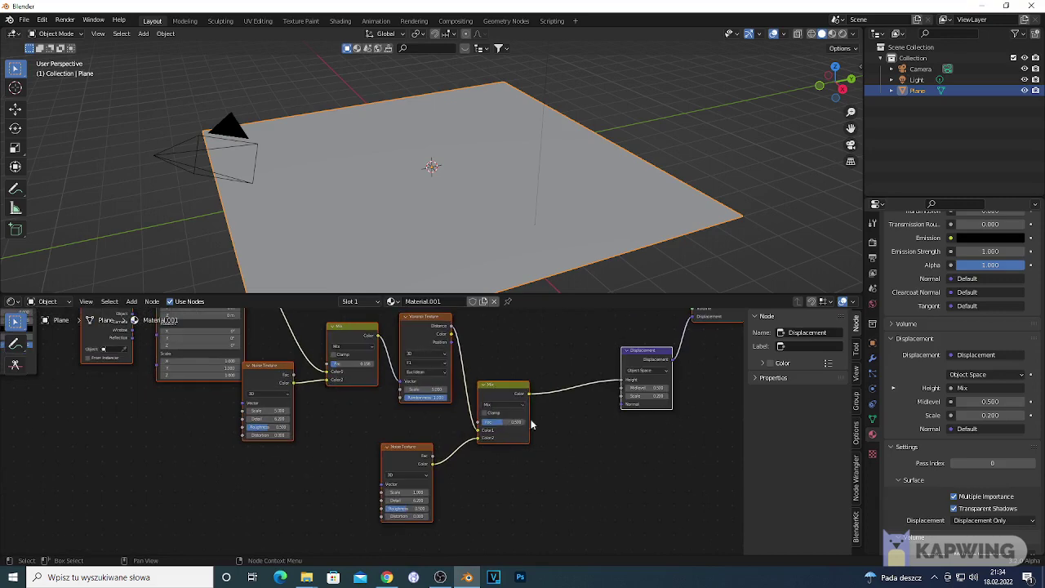
# Duplicate the Voronoi Texture node and place the copy below the Displacement node.
pyautogui.click(420, 335)
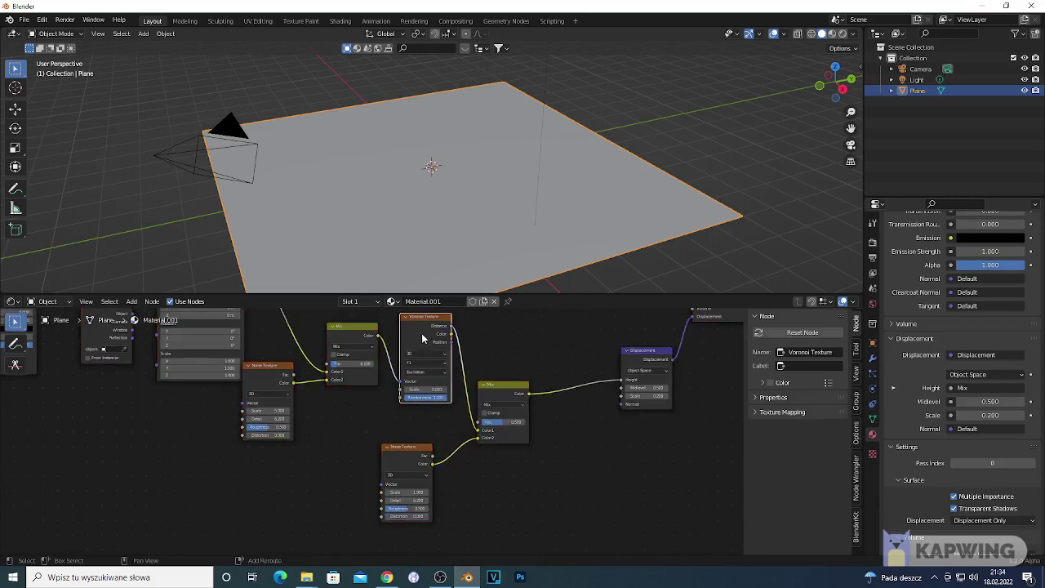
pyautogui.hotkey('shift', 'd')
pyautogui.click(593, 468)
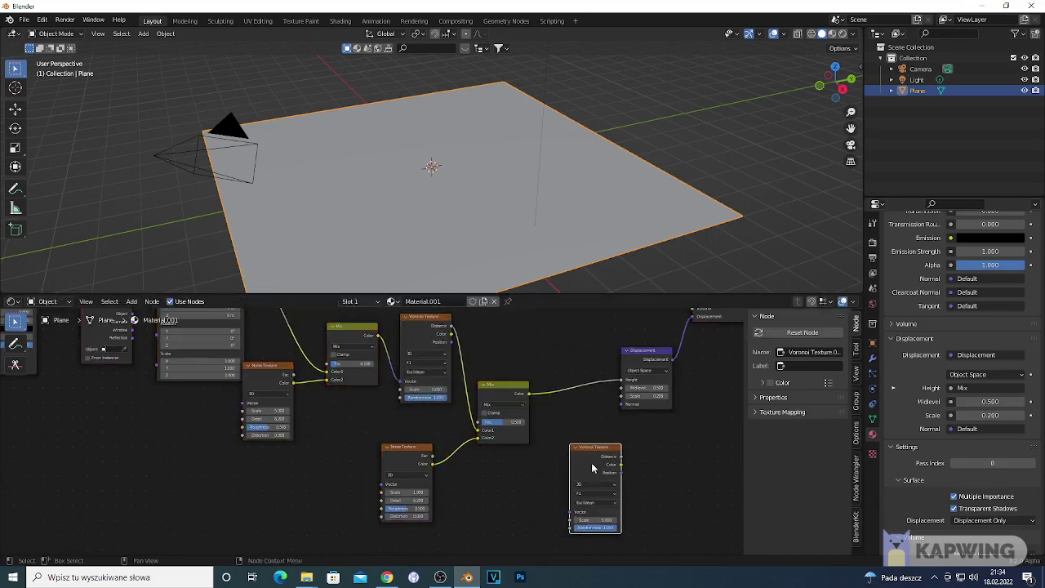
pyautogui.moveTo(596, 468); pyautogui.dragTo(635, 487)
# Duplicate the second Mix node and insert the copy into the link between it and the Displacement node's Height input.
pyautogui.click(501, 396)
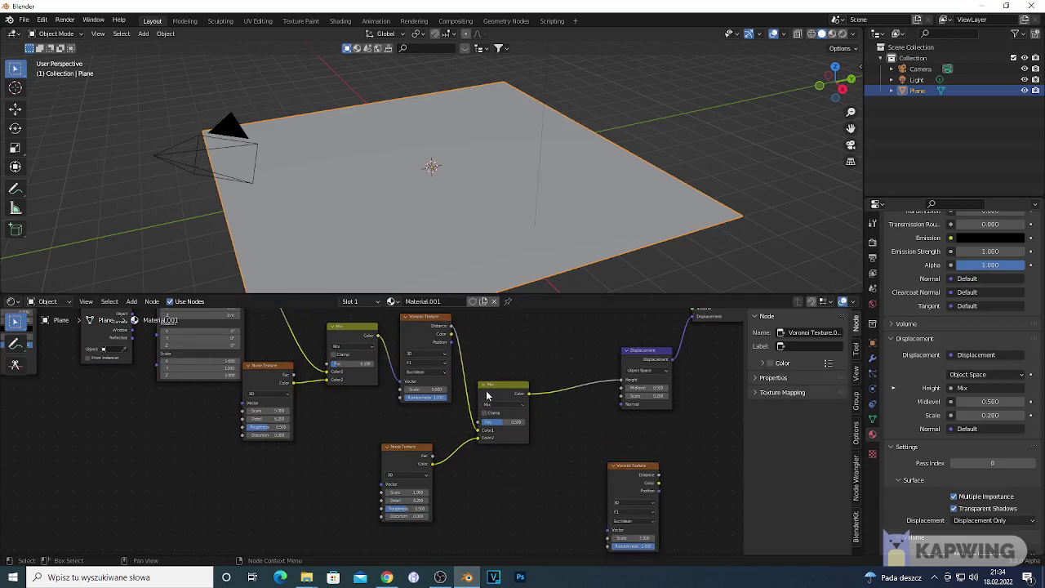
pyautogui.hotkey('shift', 'd')
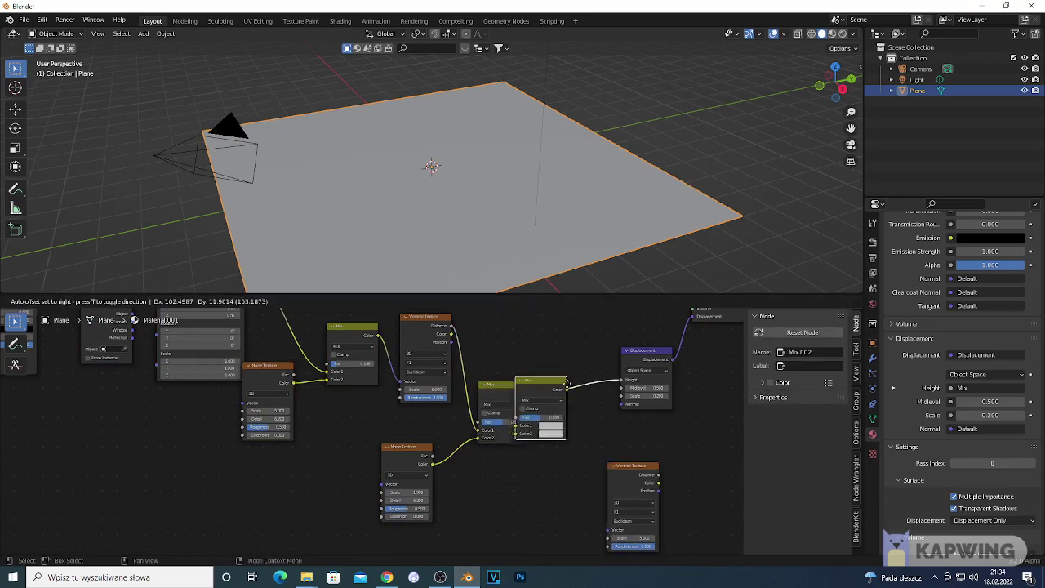
pyautogui.click(587, 394)
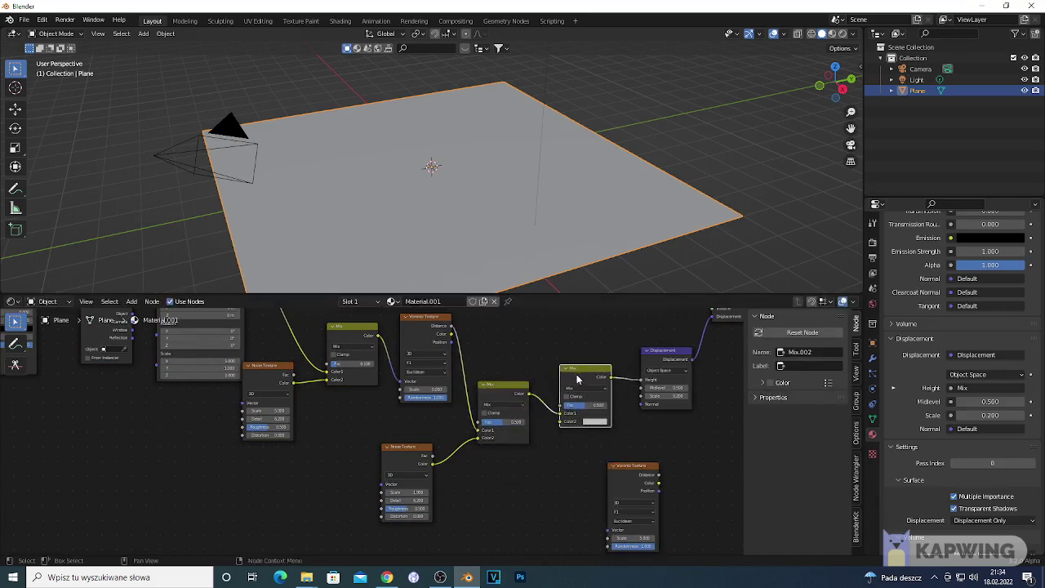
# Place the duplicated Voronoi Texture beneath the second Mix and link its Color output to the third Mix node's Color2 input.
pyautogui.scroll(2, 531, 433)
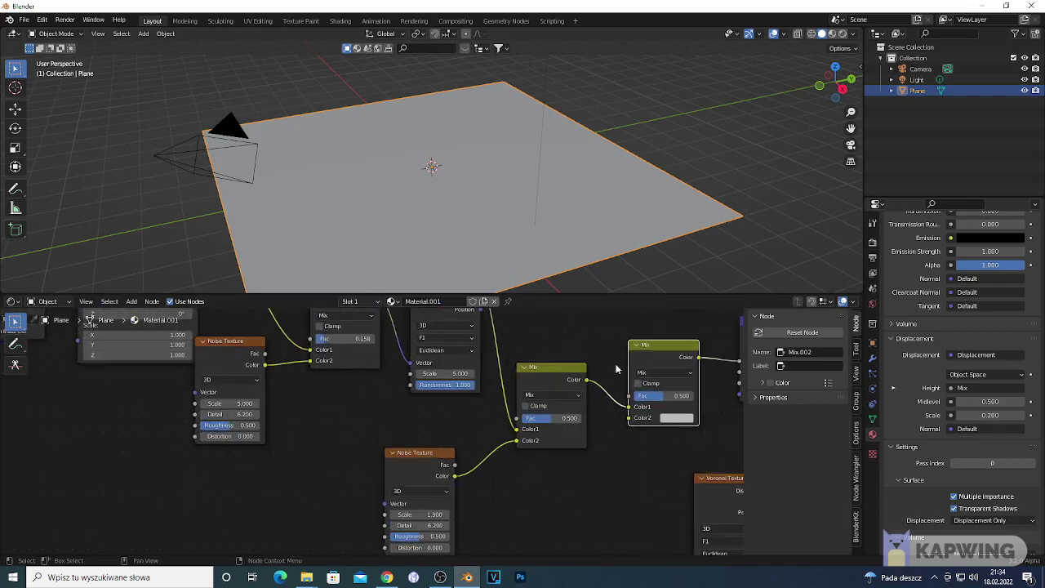
pyautogui.moveTo(697, 507); pyautogui.dragTo(548, 485)
pyautogui.click(387, 452)
pyautogui.moveTo(387, 452); pyautogui.dragTo(322, 410)
pyautogui.moveTo(570, 481); pyautogui.dragTo(493, 487)
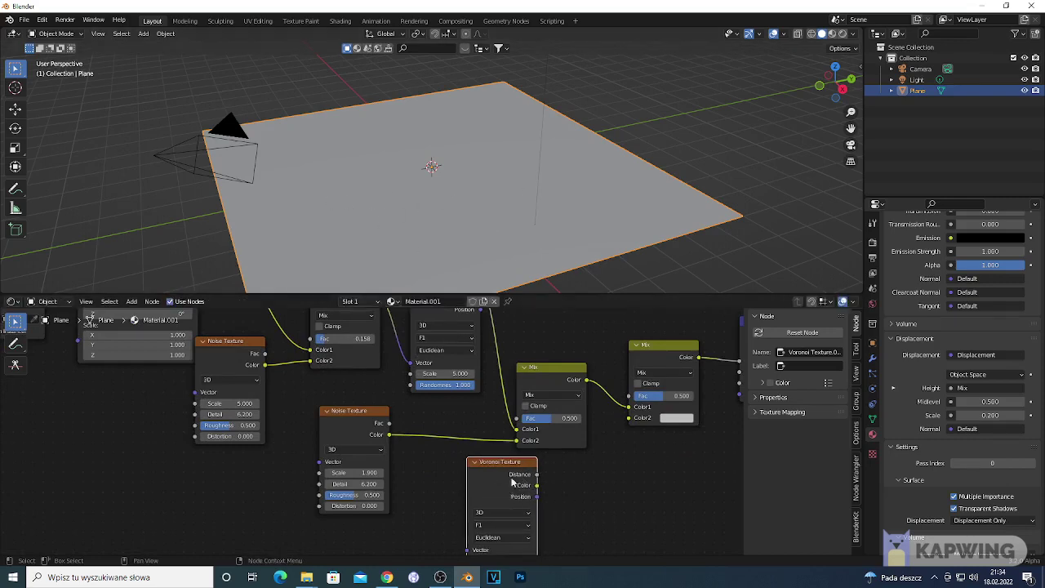
pyautogui.click(659, 352)
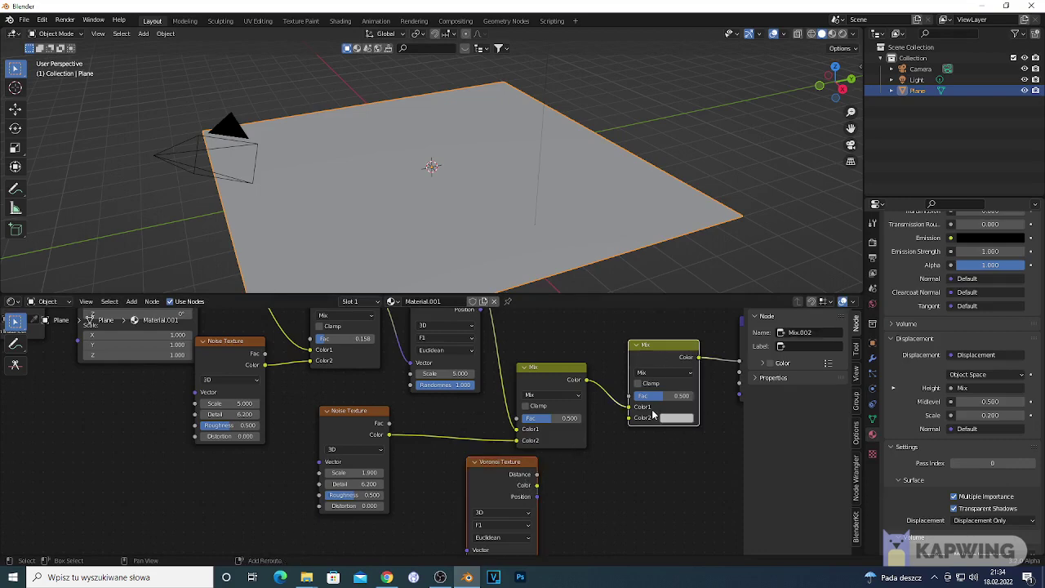
pyautogui.hotkey('shift', 'f')
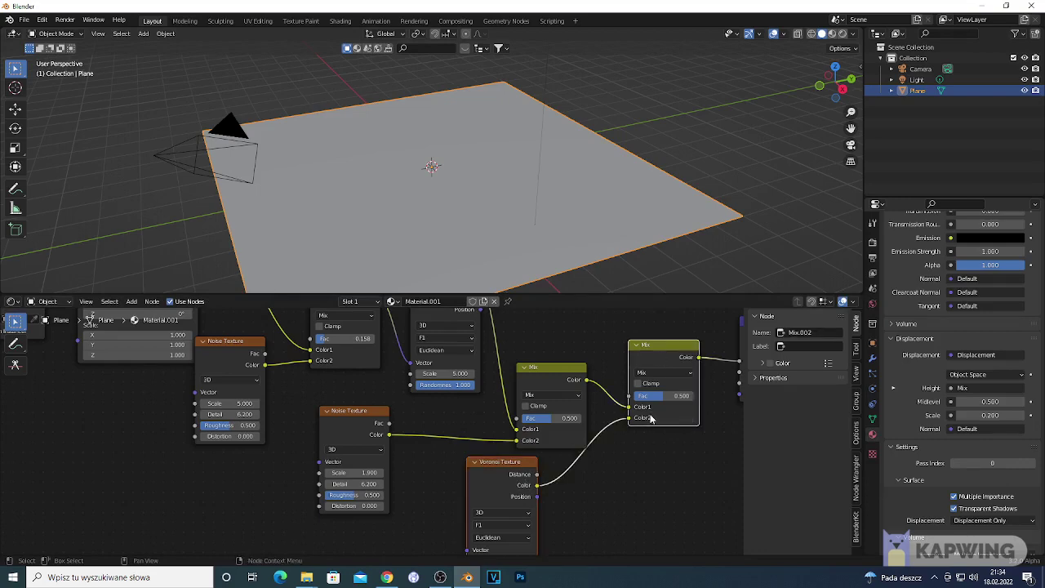
# Tidy the layout by moving the 1.900-scale Noise Texture beneath the first Mix and nudging the original Voronoi Texture up.
pyautogui.scroll(-2, 563, 460)
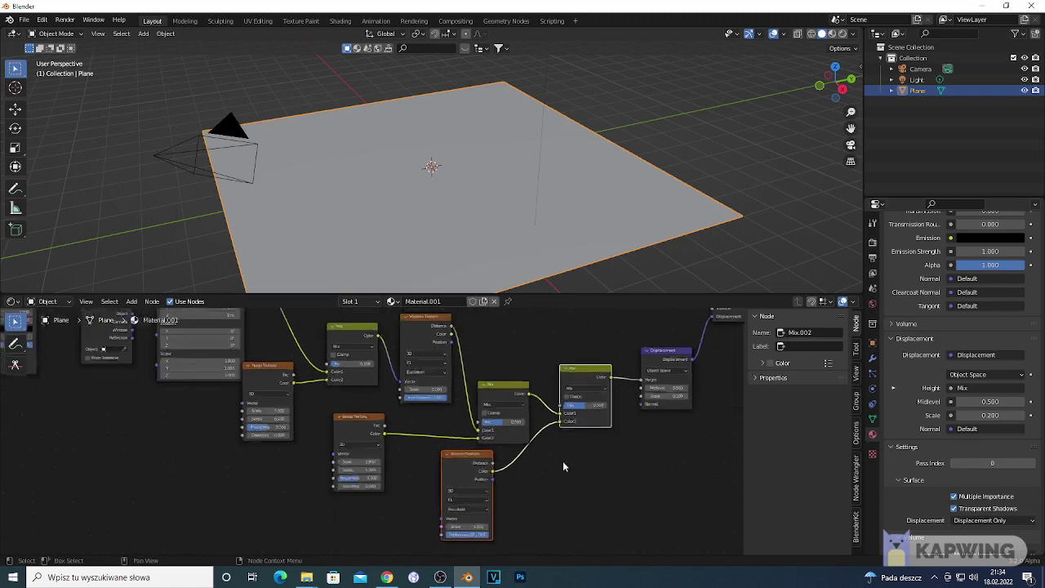
pyautogui.moveTo(356, 436); pyautogui.dragTo(343, 415)
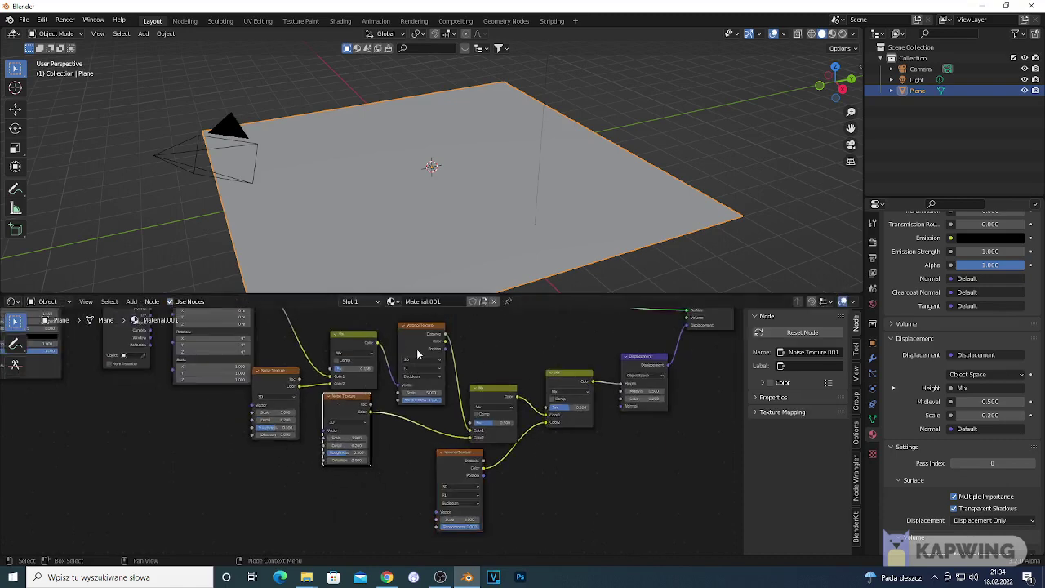
pyautogui.moveTo(420, 354); pyautogui.dragTo(423, 338)
pyautogui.scroll(-1, 287, 390)
pyautogui.scroll(1, 288, 390)
# Add Texture Coordinate and Mapping nodes to the Vector input of the duplicated Voronoi Texture.
pyautogui.scroll(3, 481, 493)
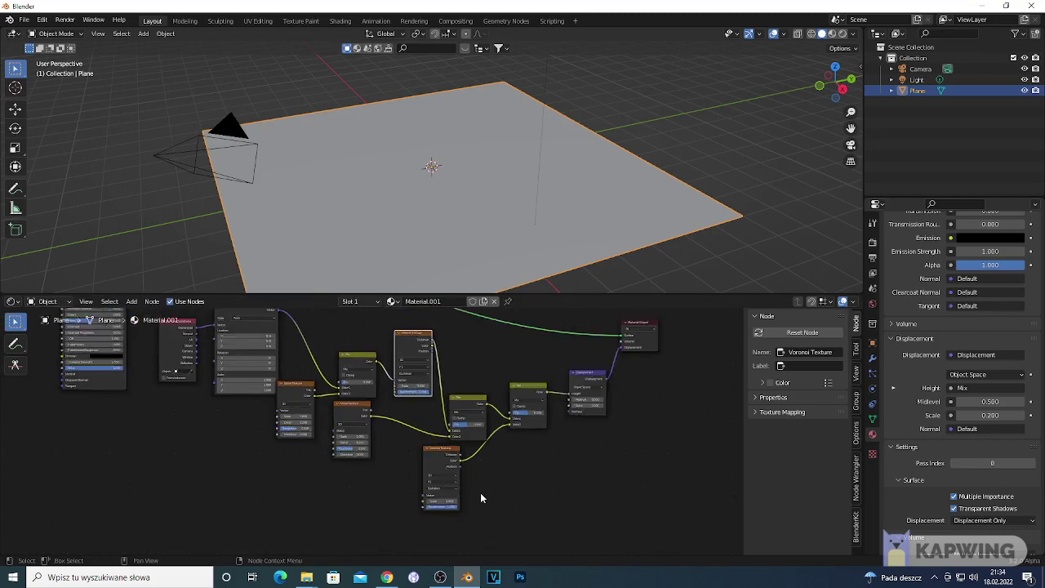
pyautogui.press('ctrl')
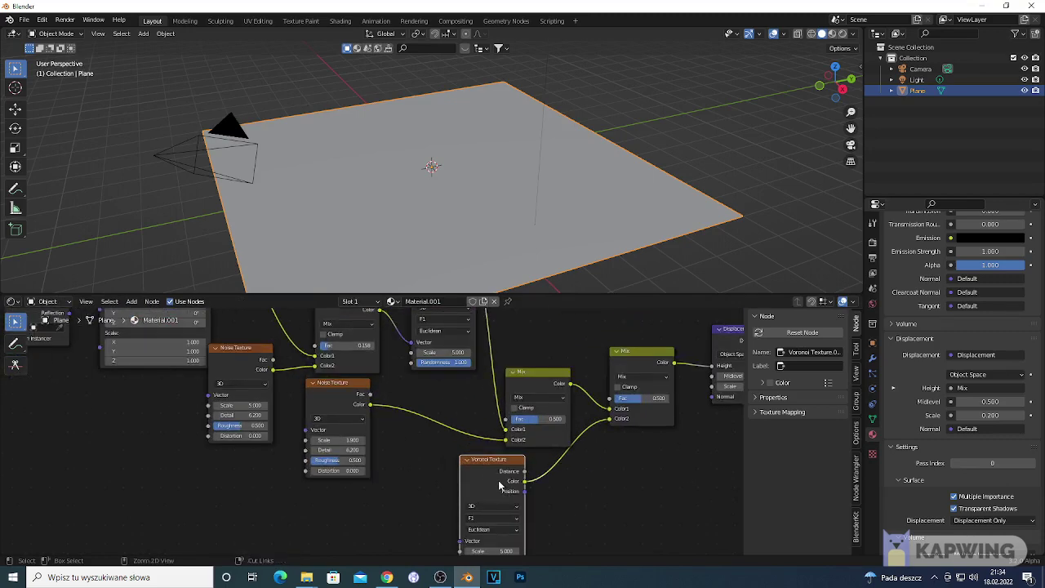
pyautogui.hotkey('ctrl', 't')
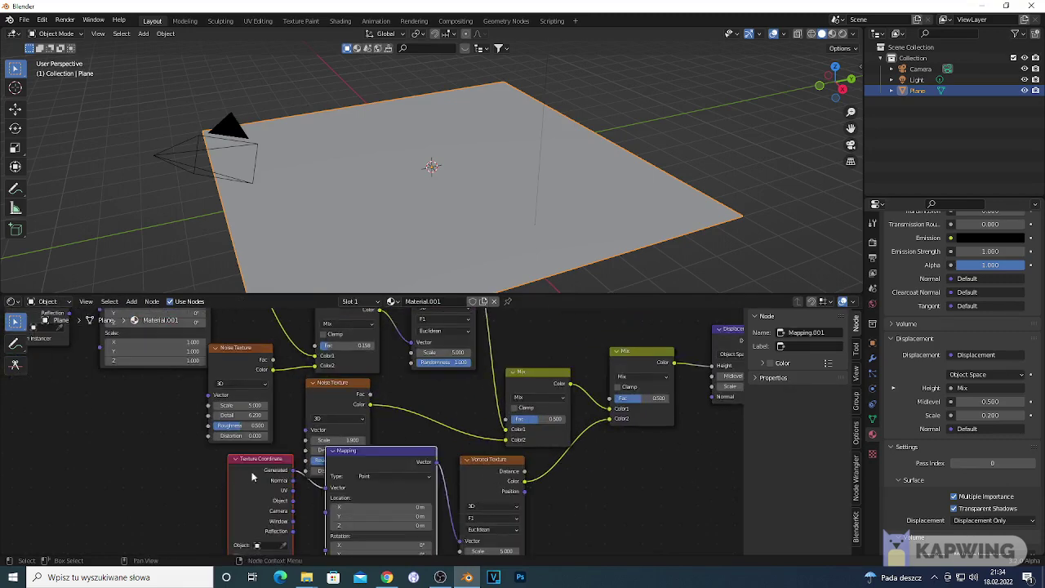
# Select all nodes, shift the whole graph together, and set the newly added Mapping node's Scale X to 5.700.
pyautogui.scroll(-4, 281, 490)
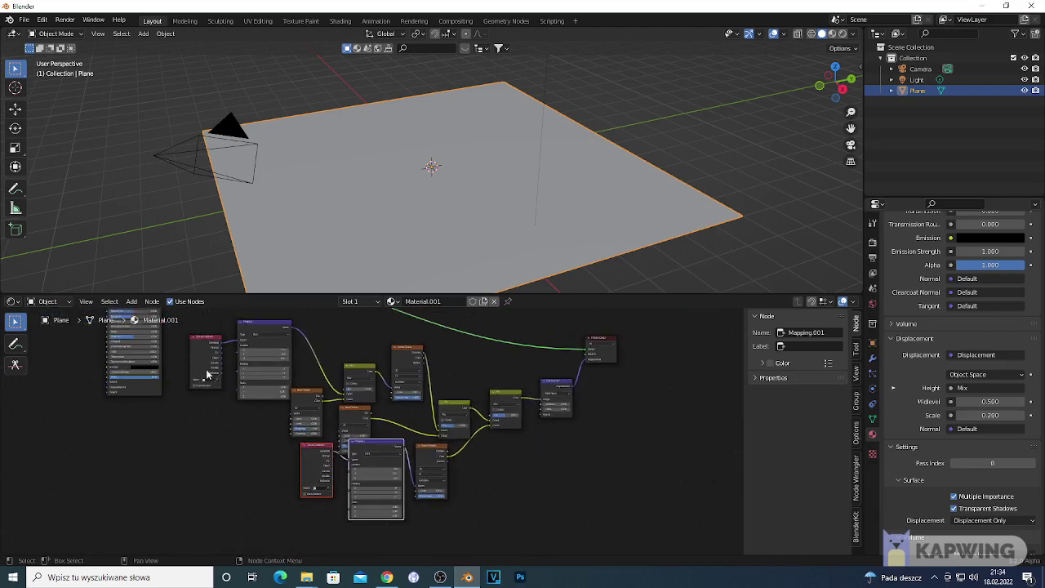
pyautogui.scroll(-2, 191, 426)
pyautogui.moveTo(145, 346); pyautogui.dragTo(694, 517)
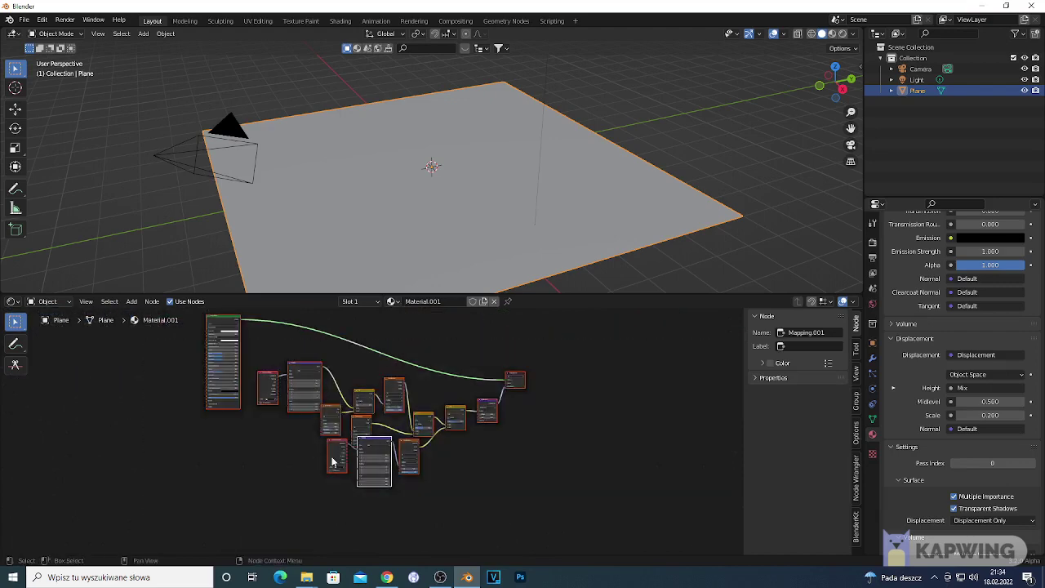
pyautogui.press('g')
pyautogui.scroll(4, 416, 461)
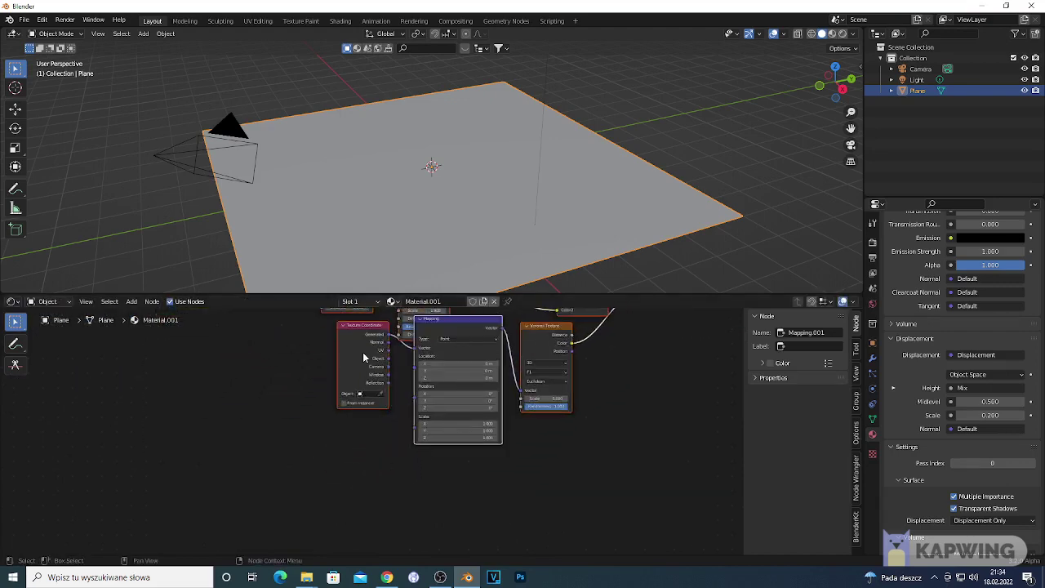
pyautogui.click(327, 381)
pyautogui.scroll(2, 327, 408)
pyautogui.moveTo(303, 364); pyautogui.dragTo(230, 410)
pyautogui.scroll(2, 414, 510)
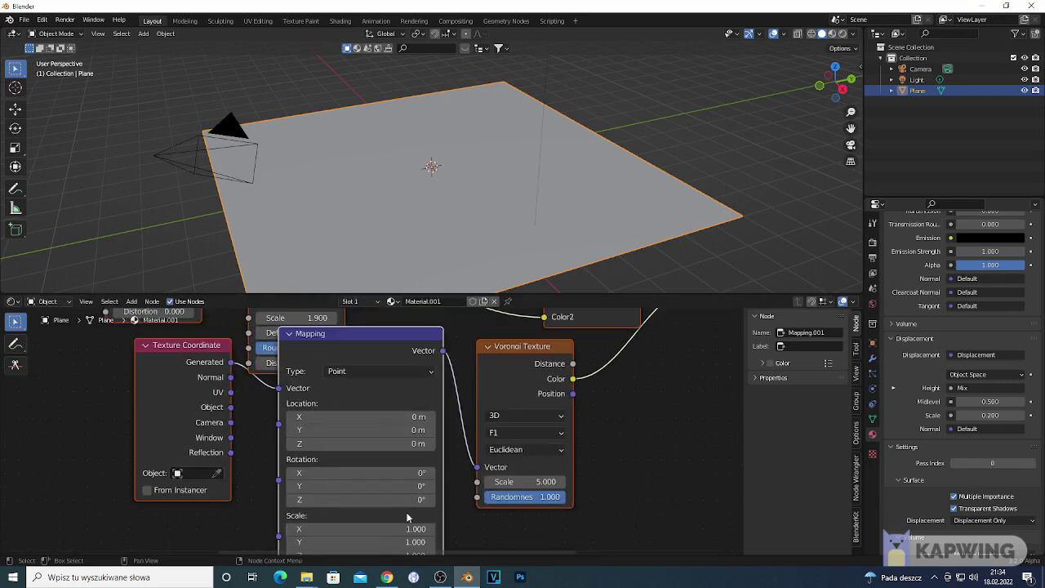
pyautogui.press('g')
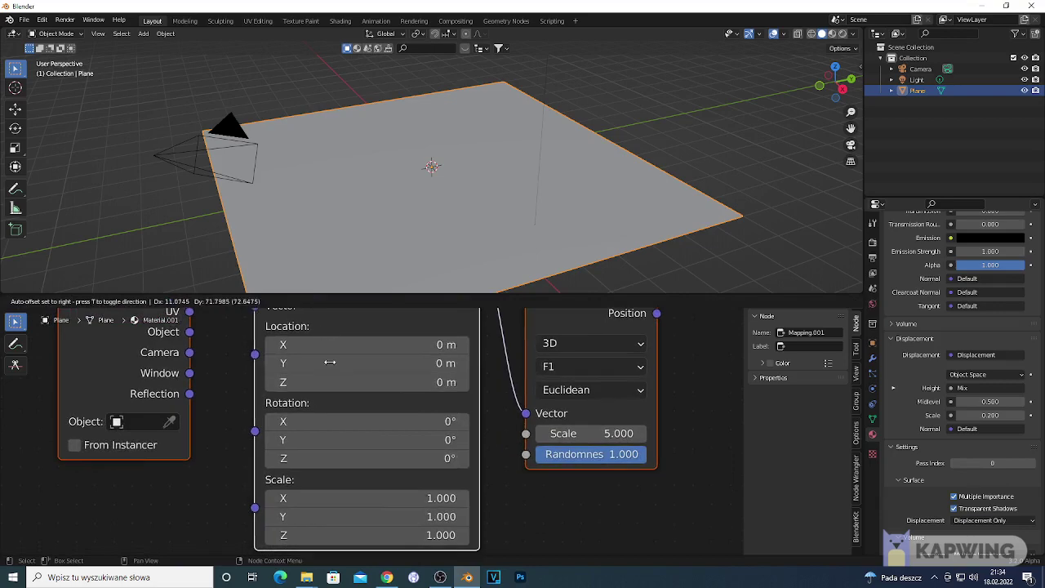
pyautogui.click(327, 367)
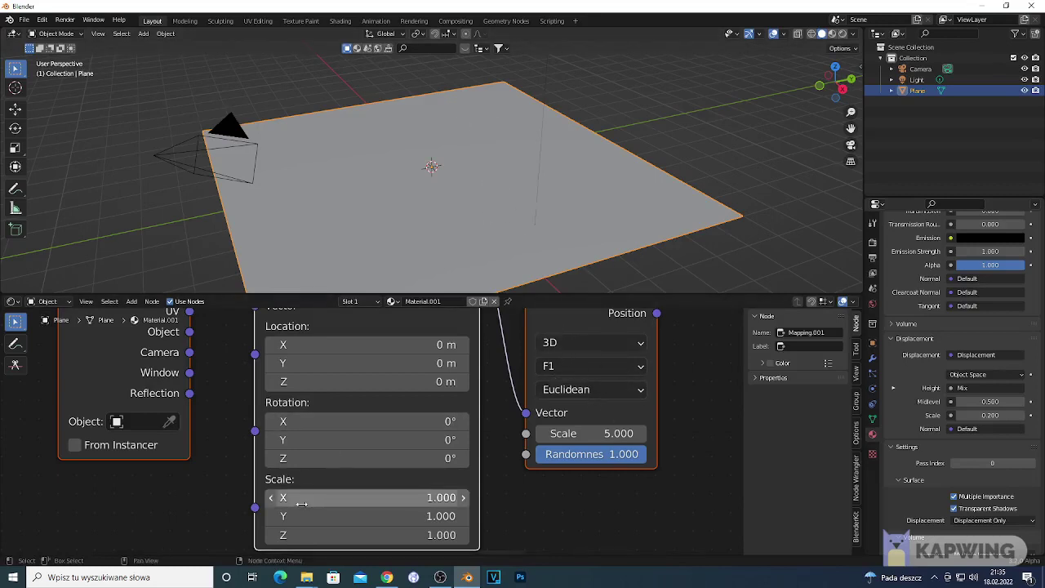
pyautogui.moveTo(306, 497); pyautogui.dragTo(307, 498)
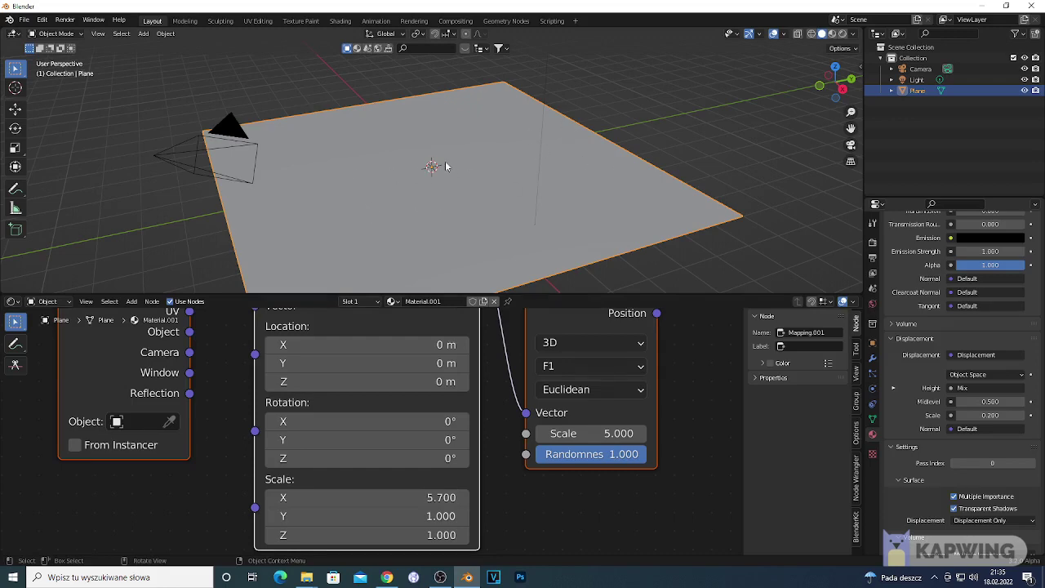
# Change the blend mode of the third Mix node, feeding the Displacement node's Height, to Overlay.
pyautogui.scroll(-6, 583, 497)
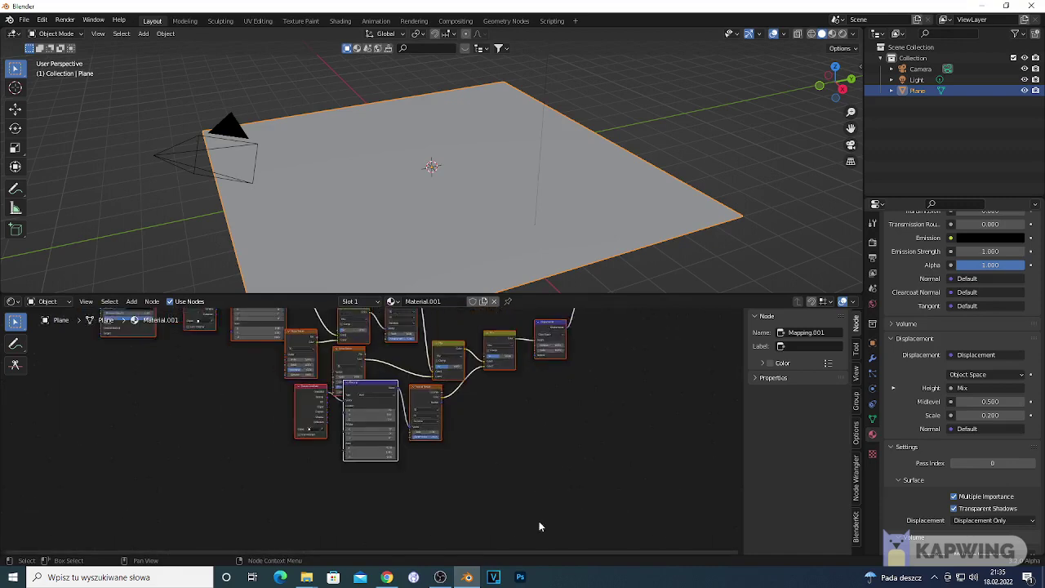
pyautogui.scroll(-3, 539, 527)
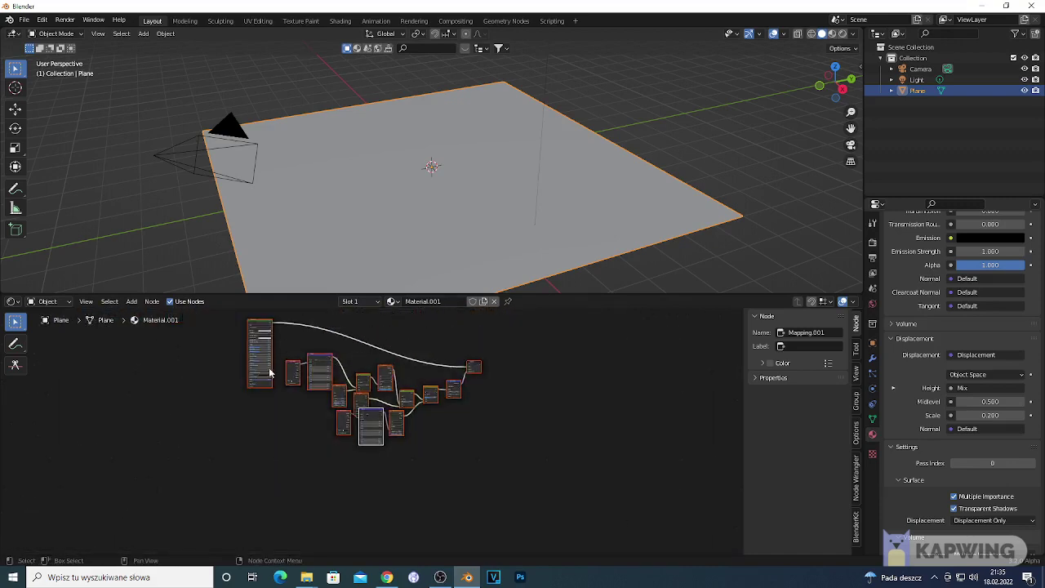
pyautogui.moveTo(255, 327); pyautogui.dragTo(243, 356)
pyautogui.scroll(2, 458, 484)
pyautogui.scroll(2, 457, 484)
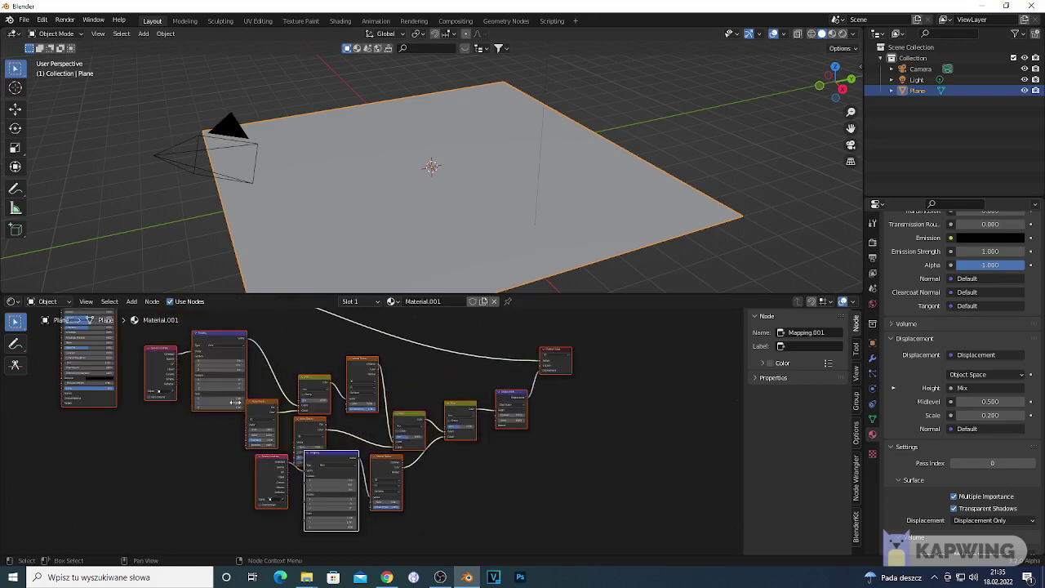
pyautogui.scroll(2, 268, 408)
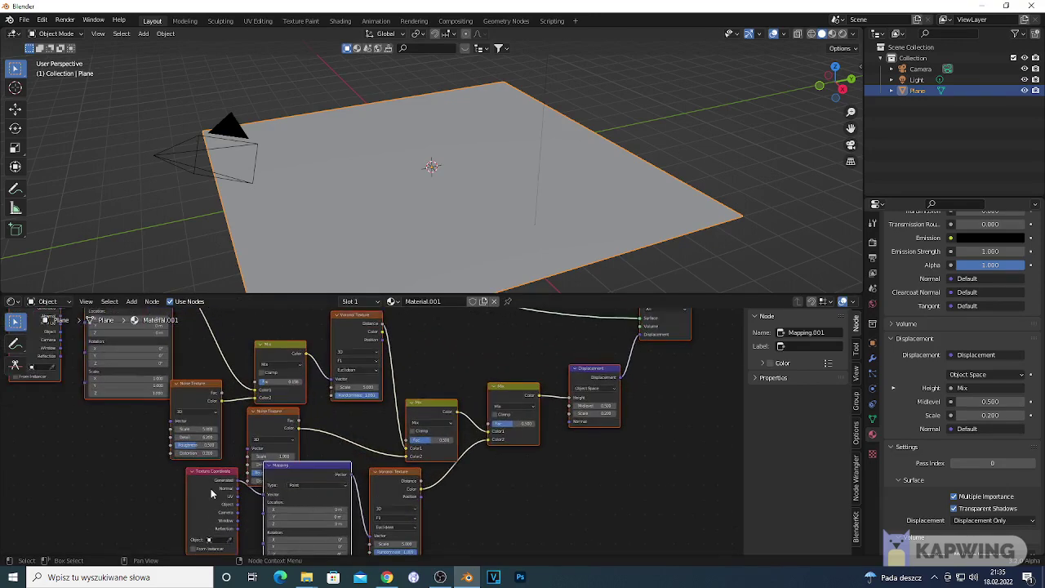
pyautogui.scroll(1, 245, 490)
pyautogui.scroll(2, 375, 428)
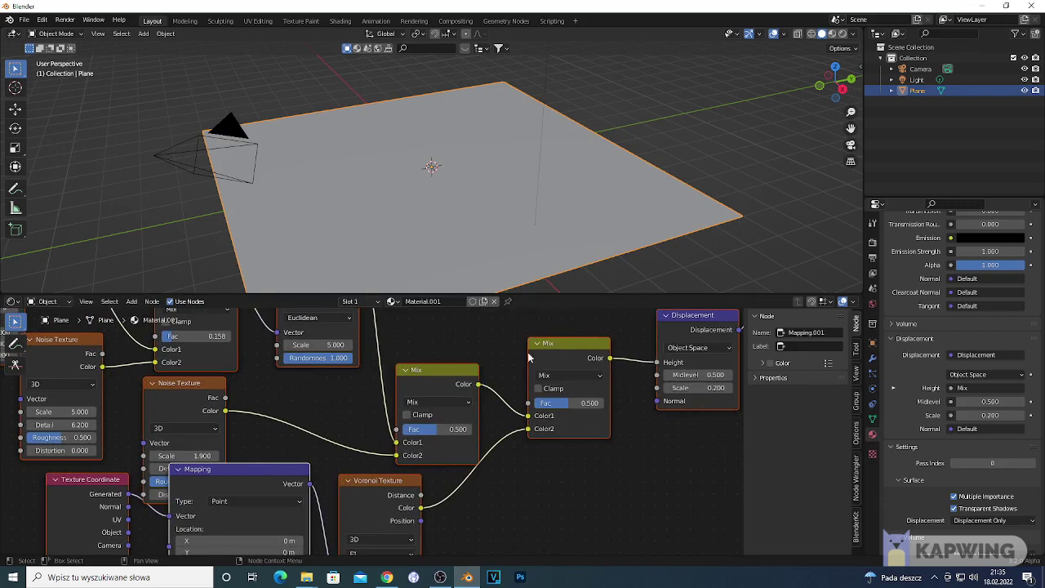
pyautogui.scroll(3, 555, 350)
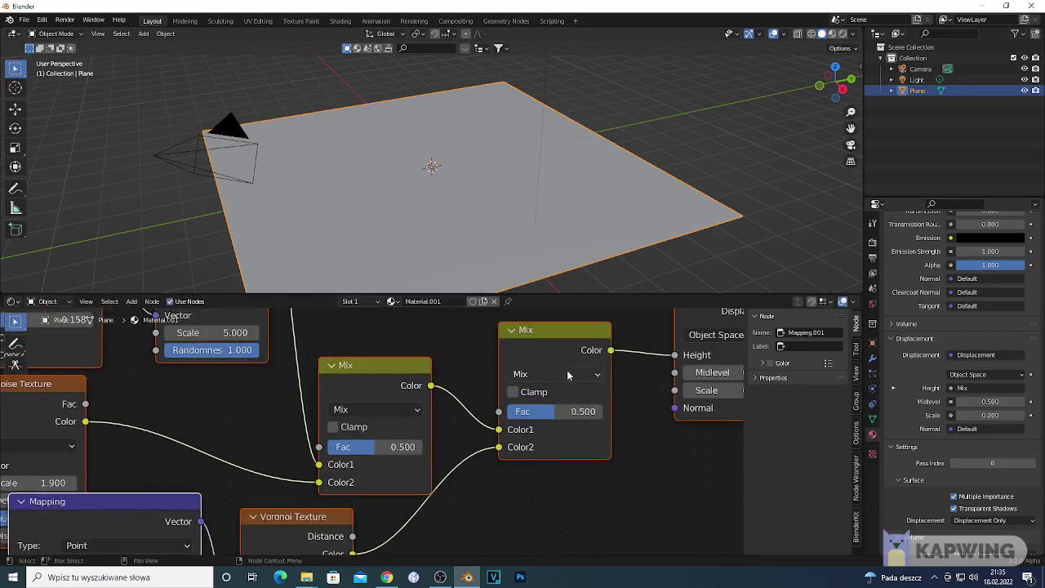
pyautogui.click(567, 372)
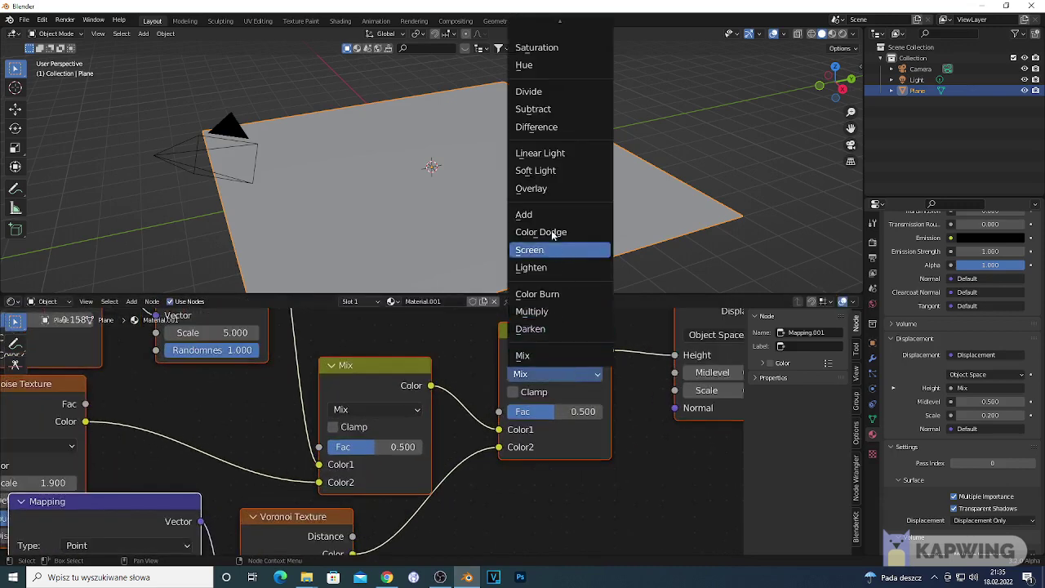
pyautogui.click(536, 193)
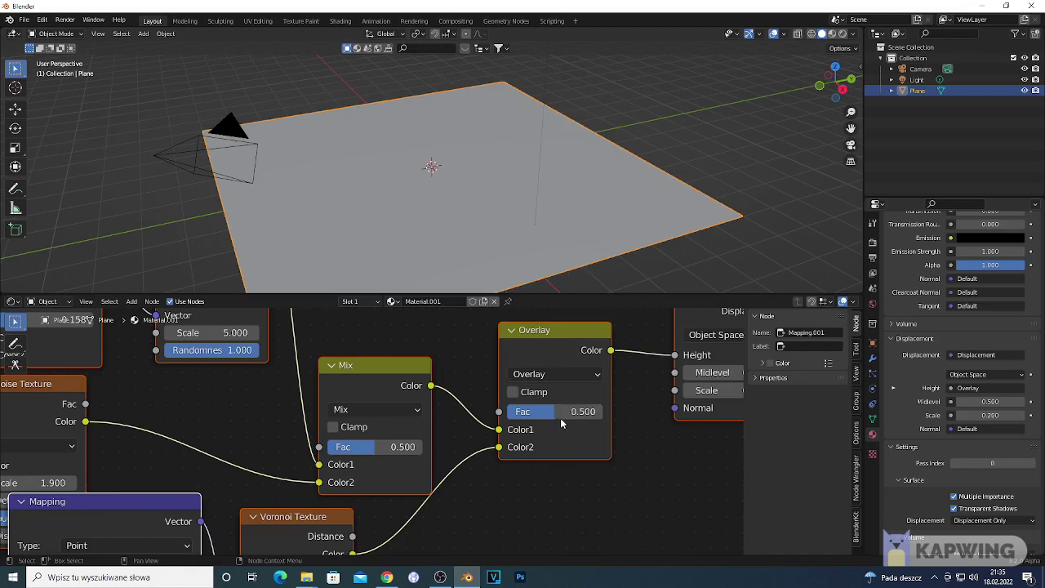
# Try Overlay node factors of 0.325 and 0.817, and settle on a Fac of 0.083.
pyautogui.moveTo(561, 418); pyautogui.dragTo(558, 412, button='middle')
pyautogui.moveTo(558, 414); pyautogui.dragTo(540, 414)
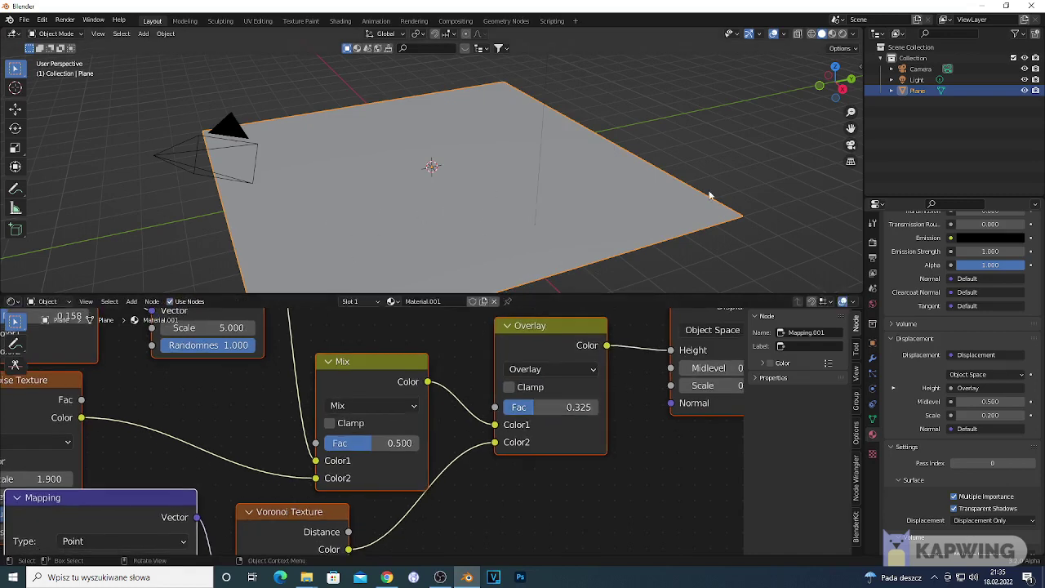
pyautogui.moveTo(565, 407); pyautogui.dragTo(603, 406)
pyautogui.press('g')
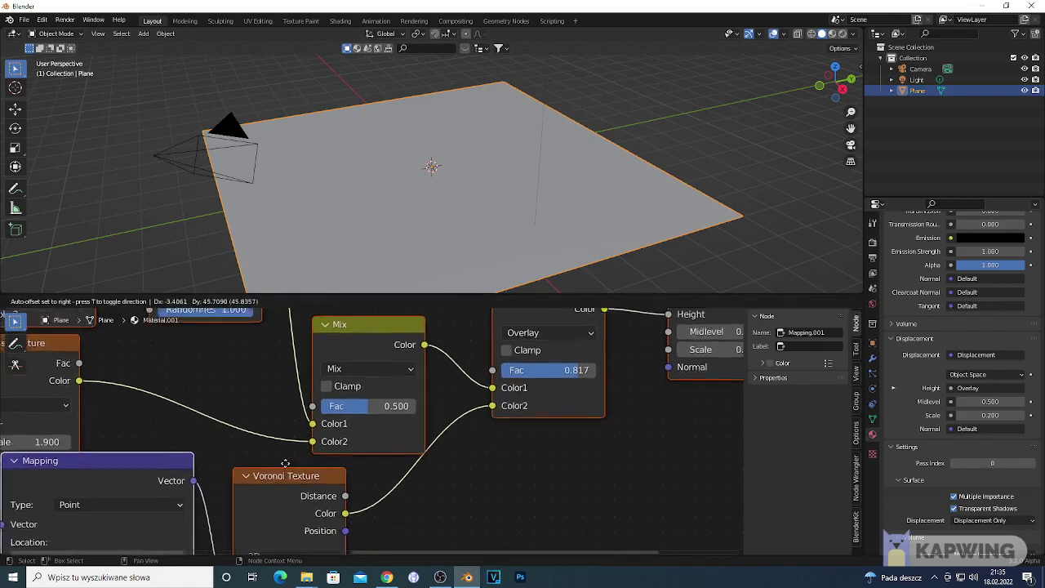
pyautogui.moveTo(285, 463); pyautogui.dragTo(314, 493)
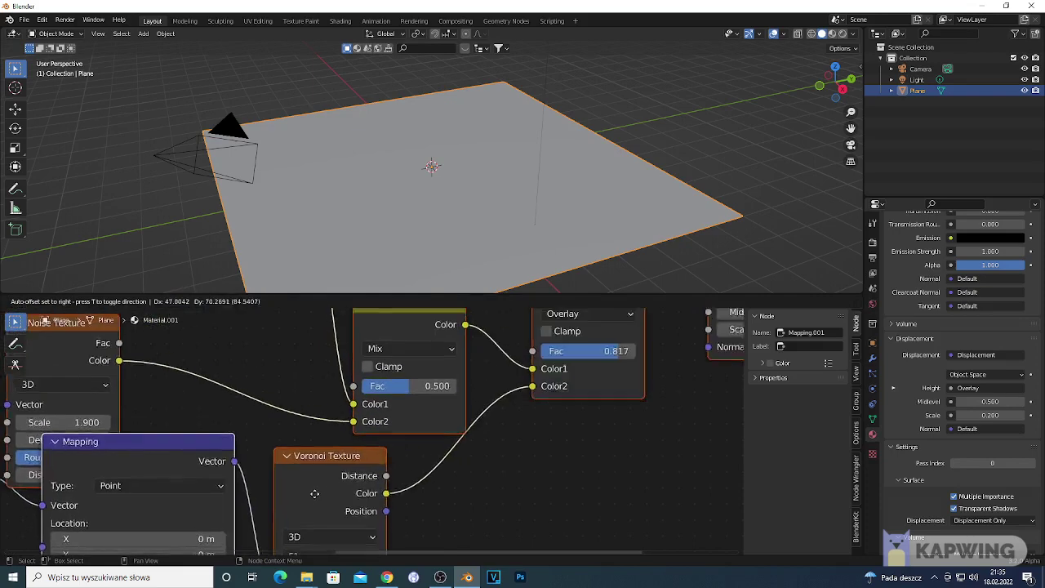
pyautogui.click(585, 418)
pyautogui.moveTo(586, 418); pyautogui.dragTo(547, 421)
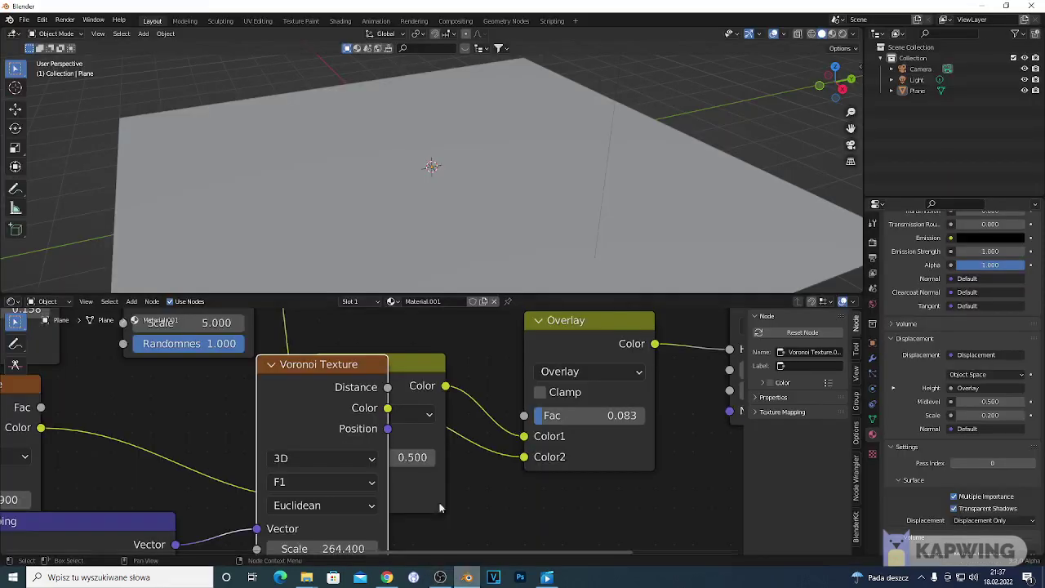
# Spread out the lower Texture Coordinate, Mapping and Voronoi Texture nodes so they no longer overlap the Noise Texture and Mix nodes.
pyautogui.moveTo(341, 431); pyautogui.dragTo(433, 552)
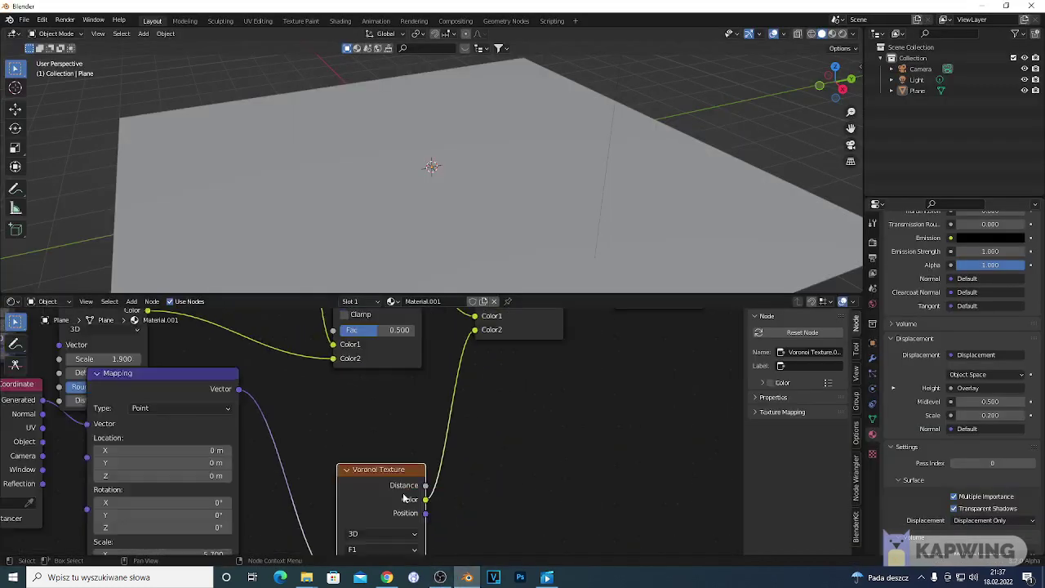
pyautogui.scroll(-3, 403, 498)
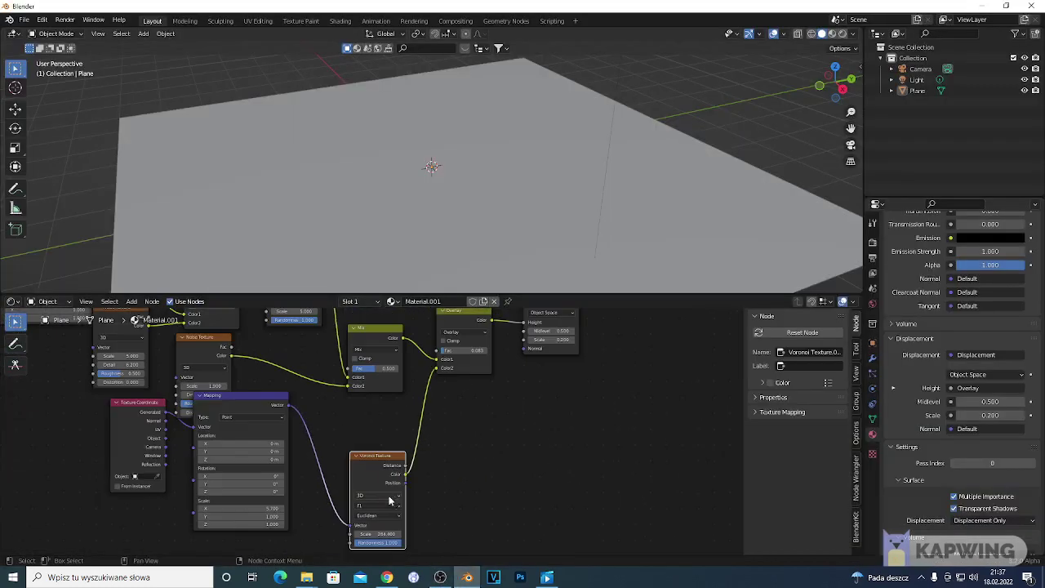
pyautogui.moveTo(141, 437); pyautogui.dragTo(114, 470)
pyautogui.moveTo(224, 420); pyautogui.dragTo(210, 445)
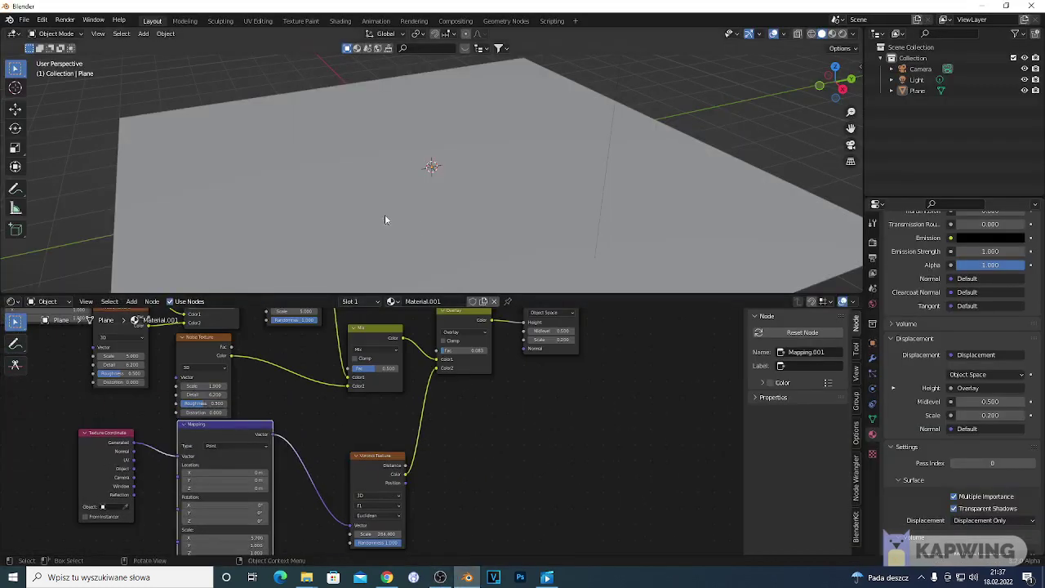
pyautogui.moveTo(377, 464); pyautogui.dragTo(391, 412)
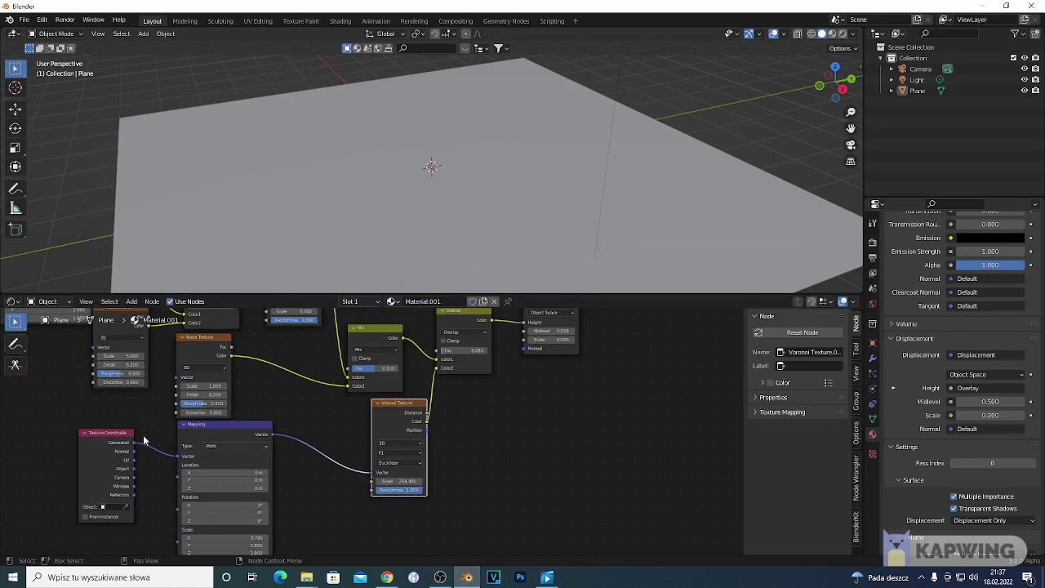
# Check the plane's displacement in Rendered viewport shading and return to Solid shading.
pyautogui.scroll(-4, 145, 441)
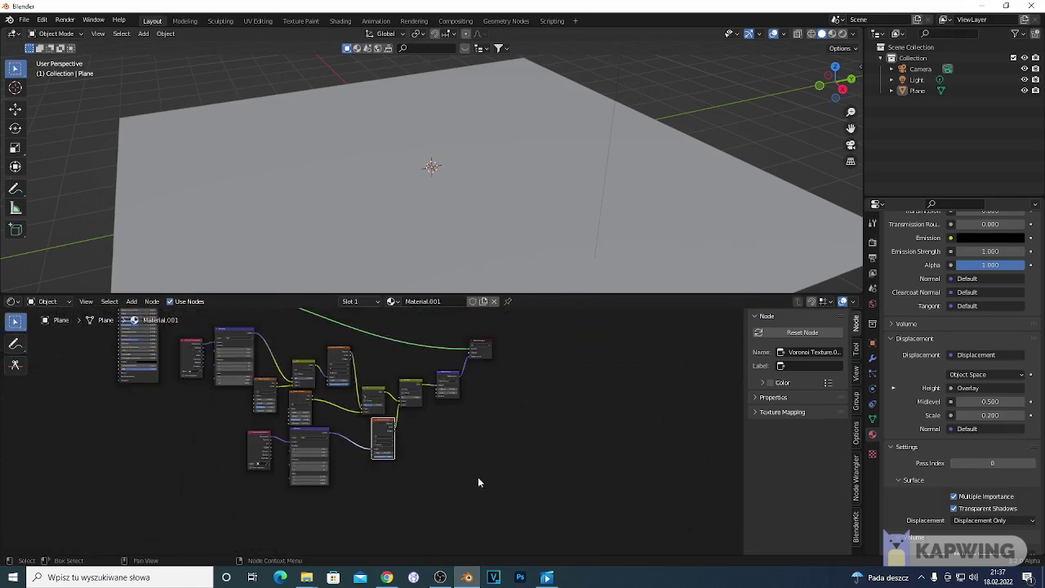
pyautogui.scroll(5, 468, 484)
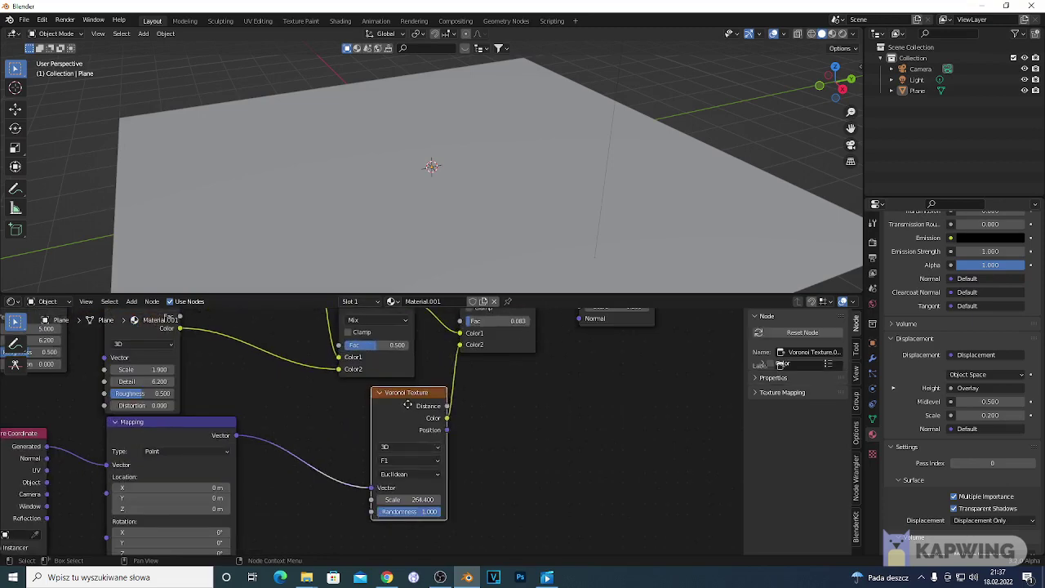
pyautogui.scroll(3, 433, 502)
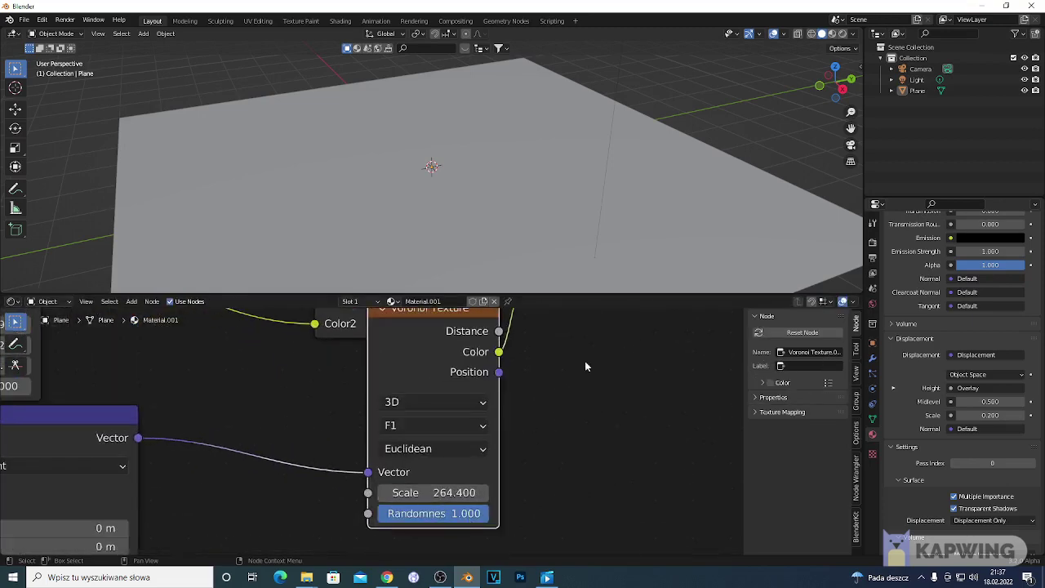
pyautogui.click(841, 34)
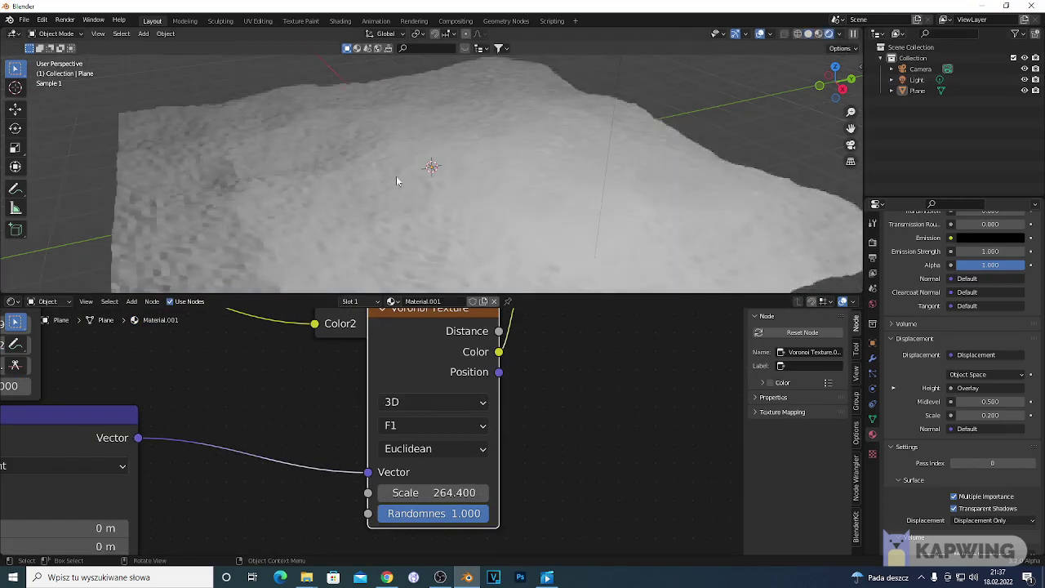
pyautogui.click(807, 34)
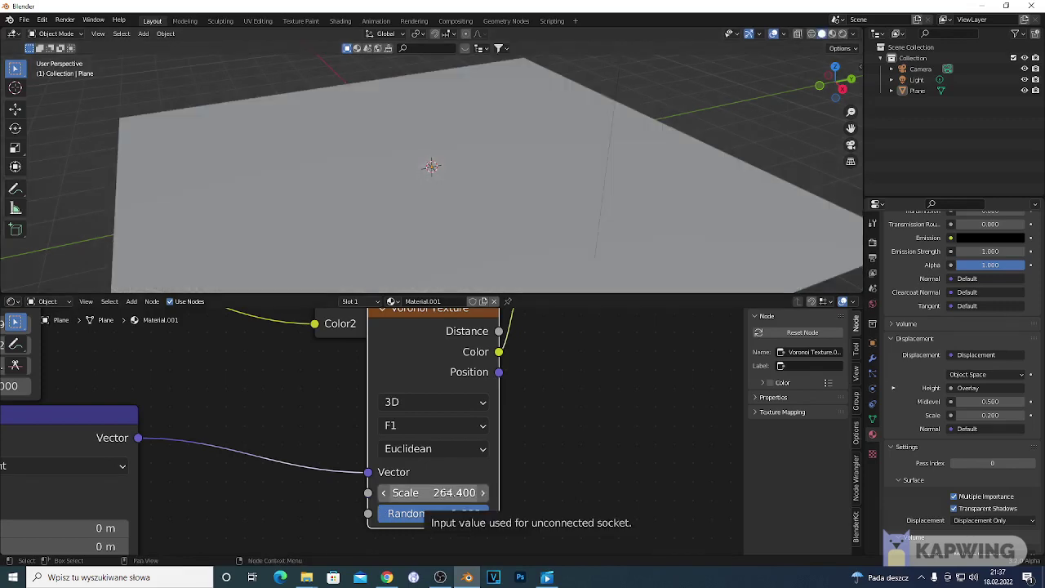
# Move the lower Voronoi Texture clear of the second Mix node and lower the Overlay node beside it.
pyautogui.scroll(-3, 416, 497)
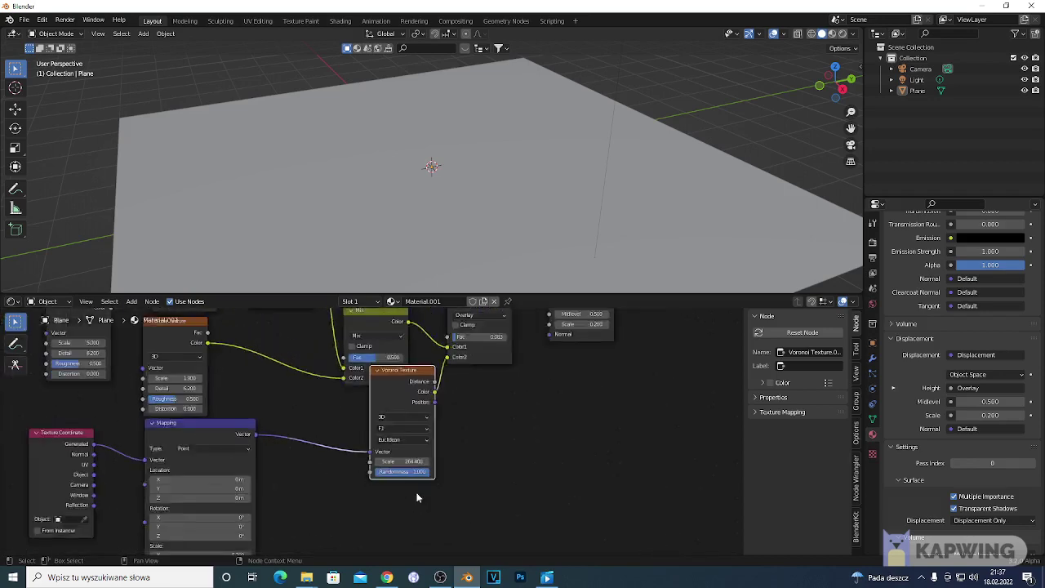
pyautogui.scroll(-1, 416, 496)
pyautogui.scroll(-2, 372, 455)
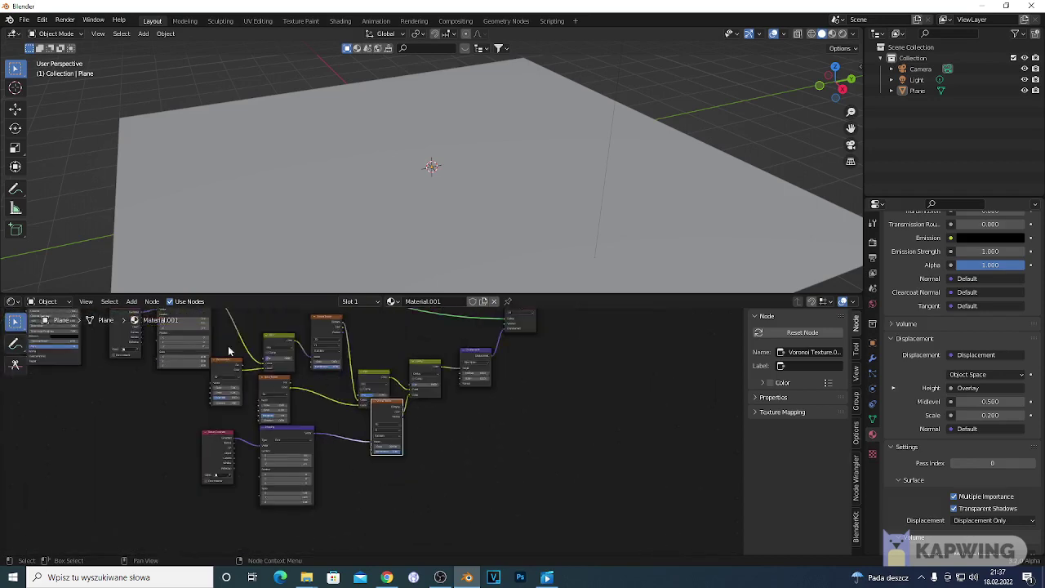
pyautogui.scroll(3, 421, 463)
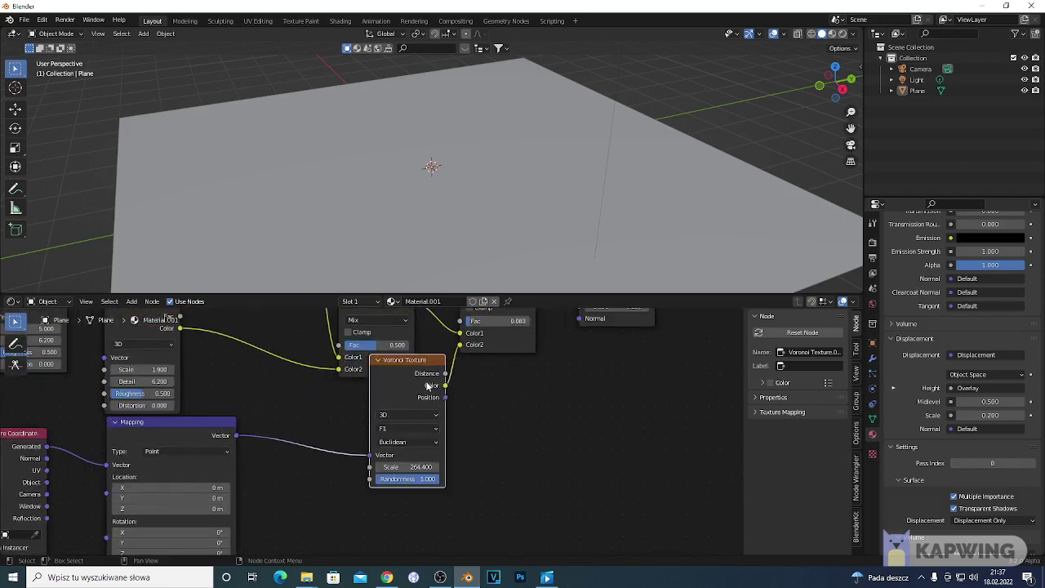
pyautogui.press('g')
pyautogui.click(531, 367)
pyautogui.click(496, 333)
pyautogui.moveTo(497, 334); pyautogui.dragTo(502, 402)
pyautogui.scroll(2, 500, 392)
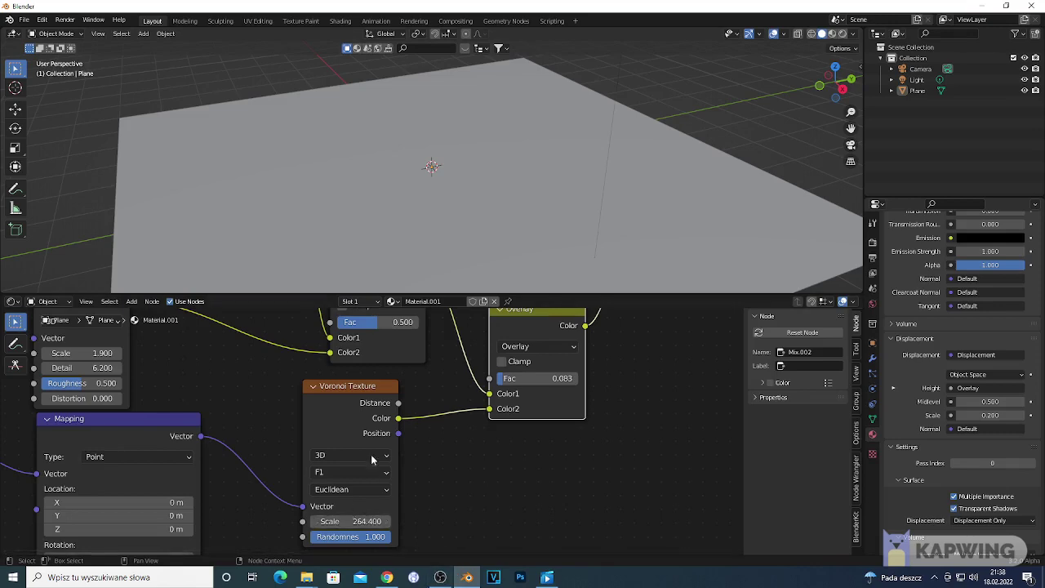
pyautogui.scroll(-2, 333, 481)
pyautogui.scroll(2, 346, 431)
pyautogui.click(441, 577)
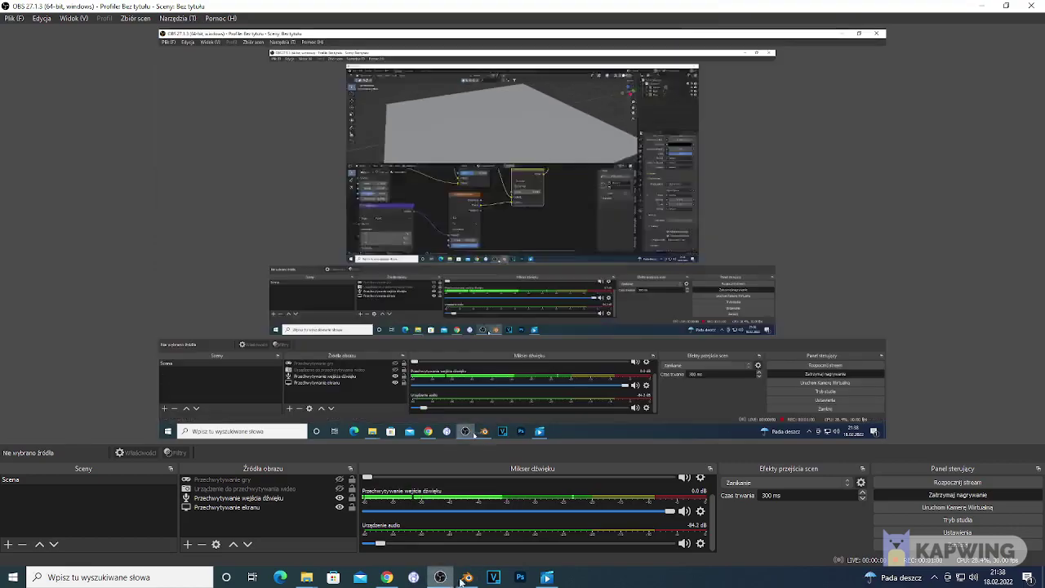